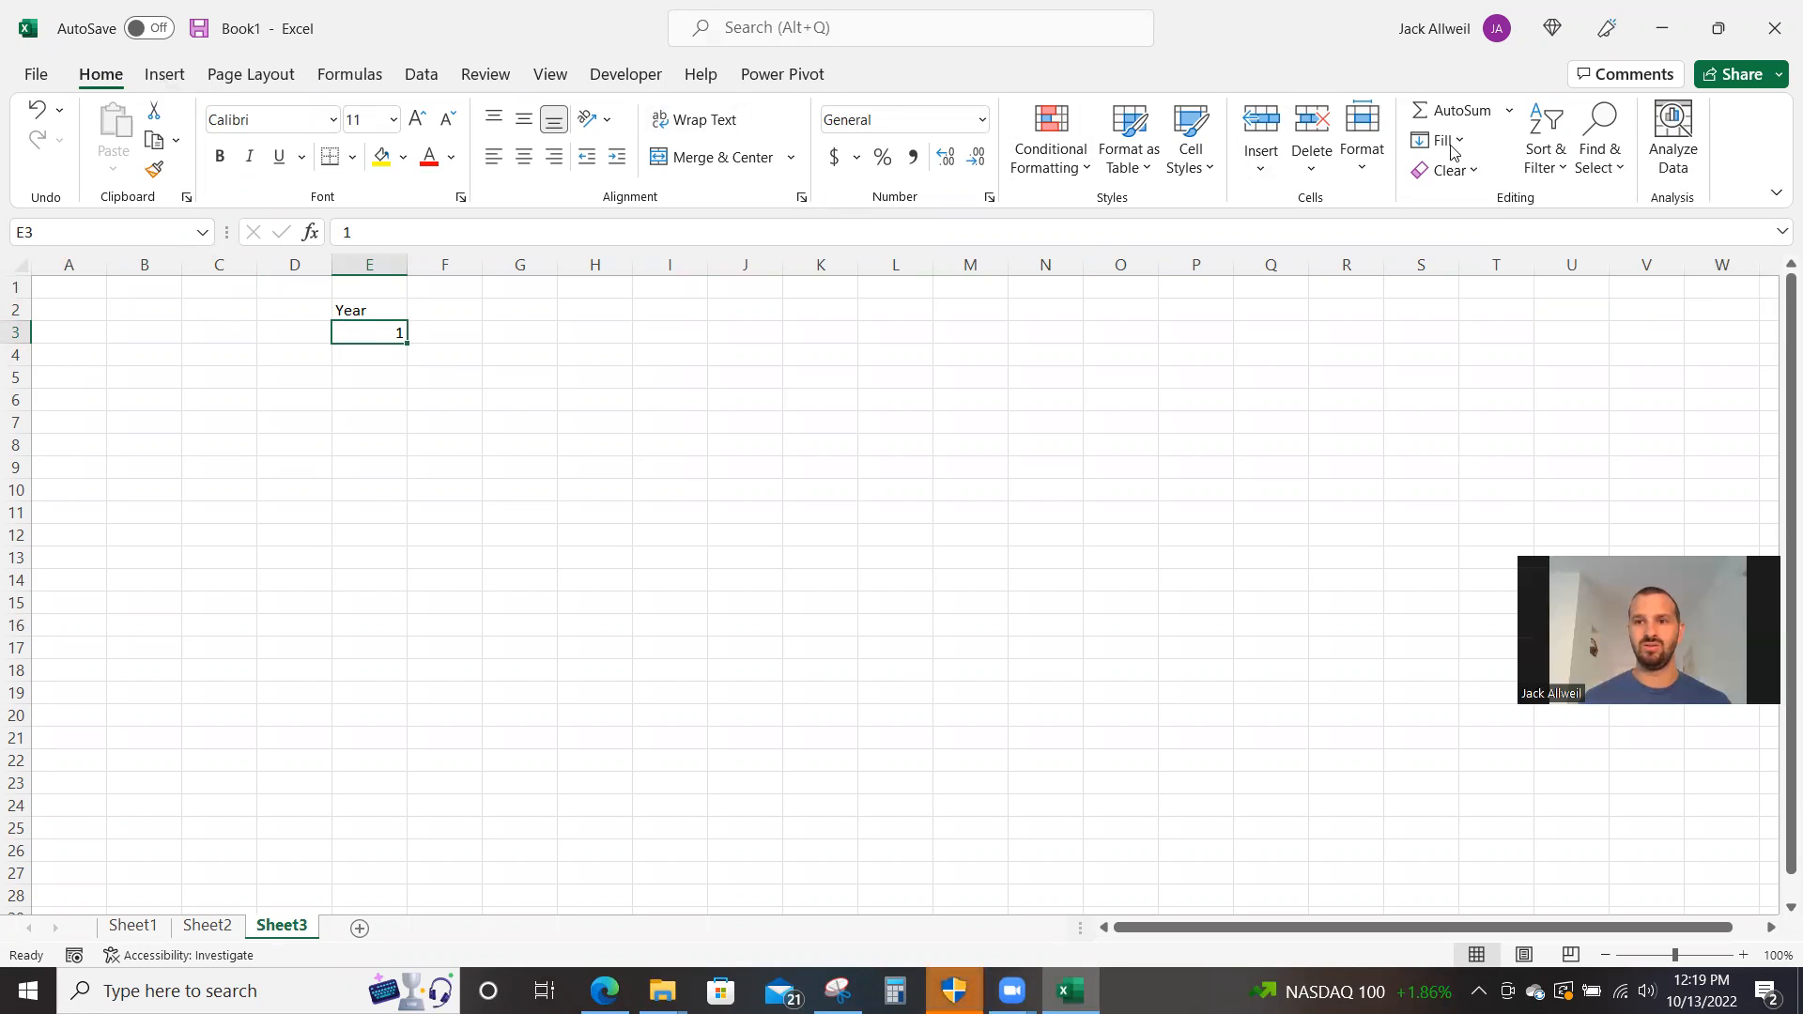
# - Fill a linear series down the Year column from E3 with step value 1 and stop value 30
pyautogui.click(1442, 142)
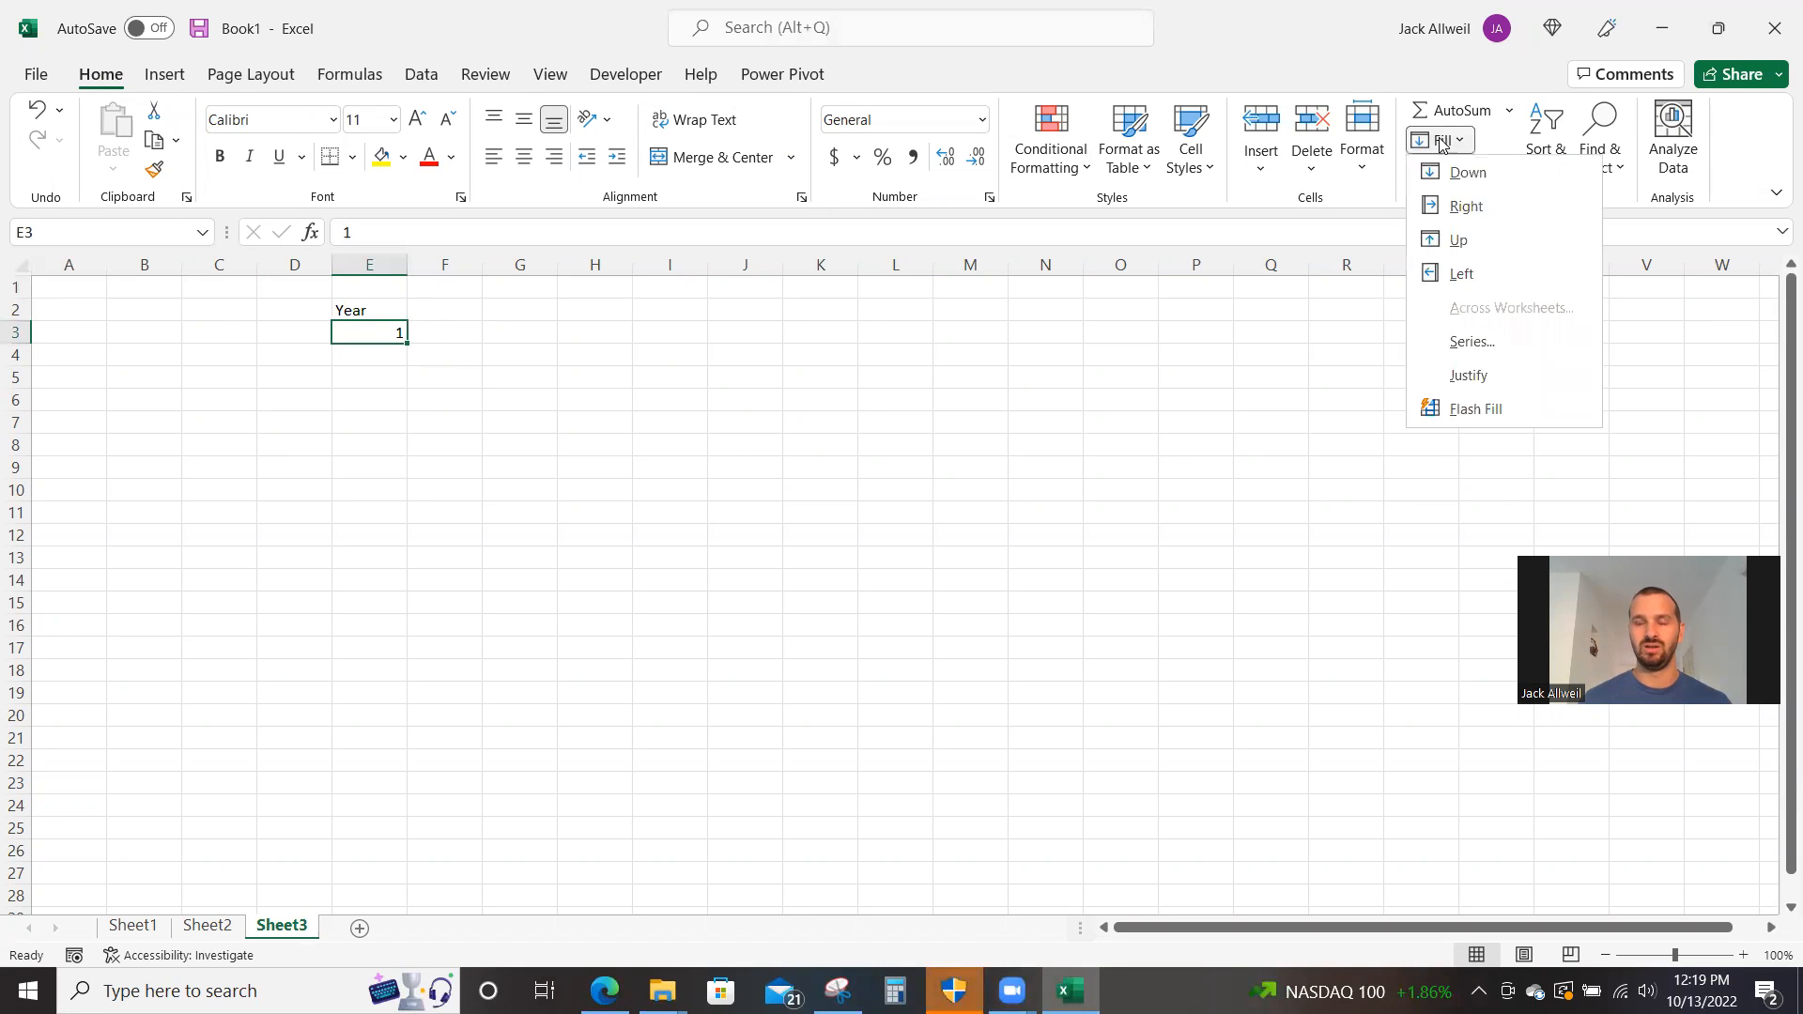
pyautogui.click(1467, 342)
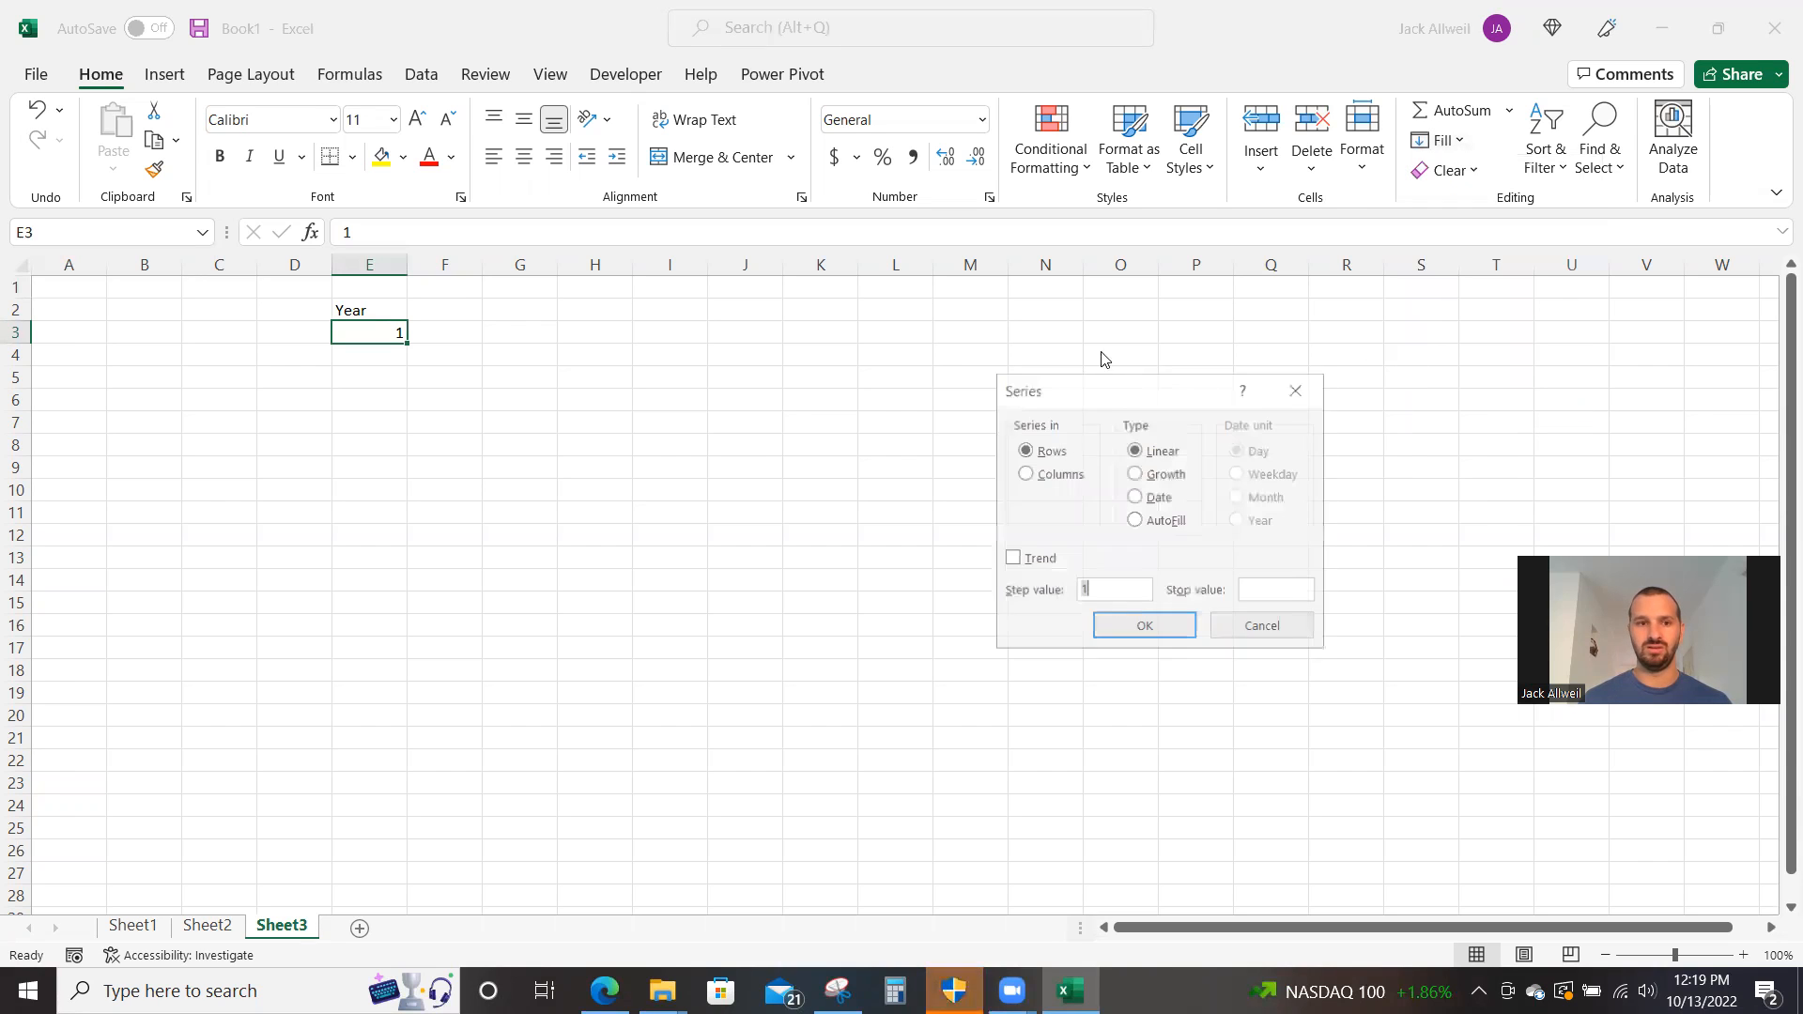
pyautogui.click(1025, 474)
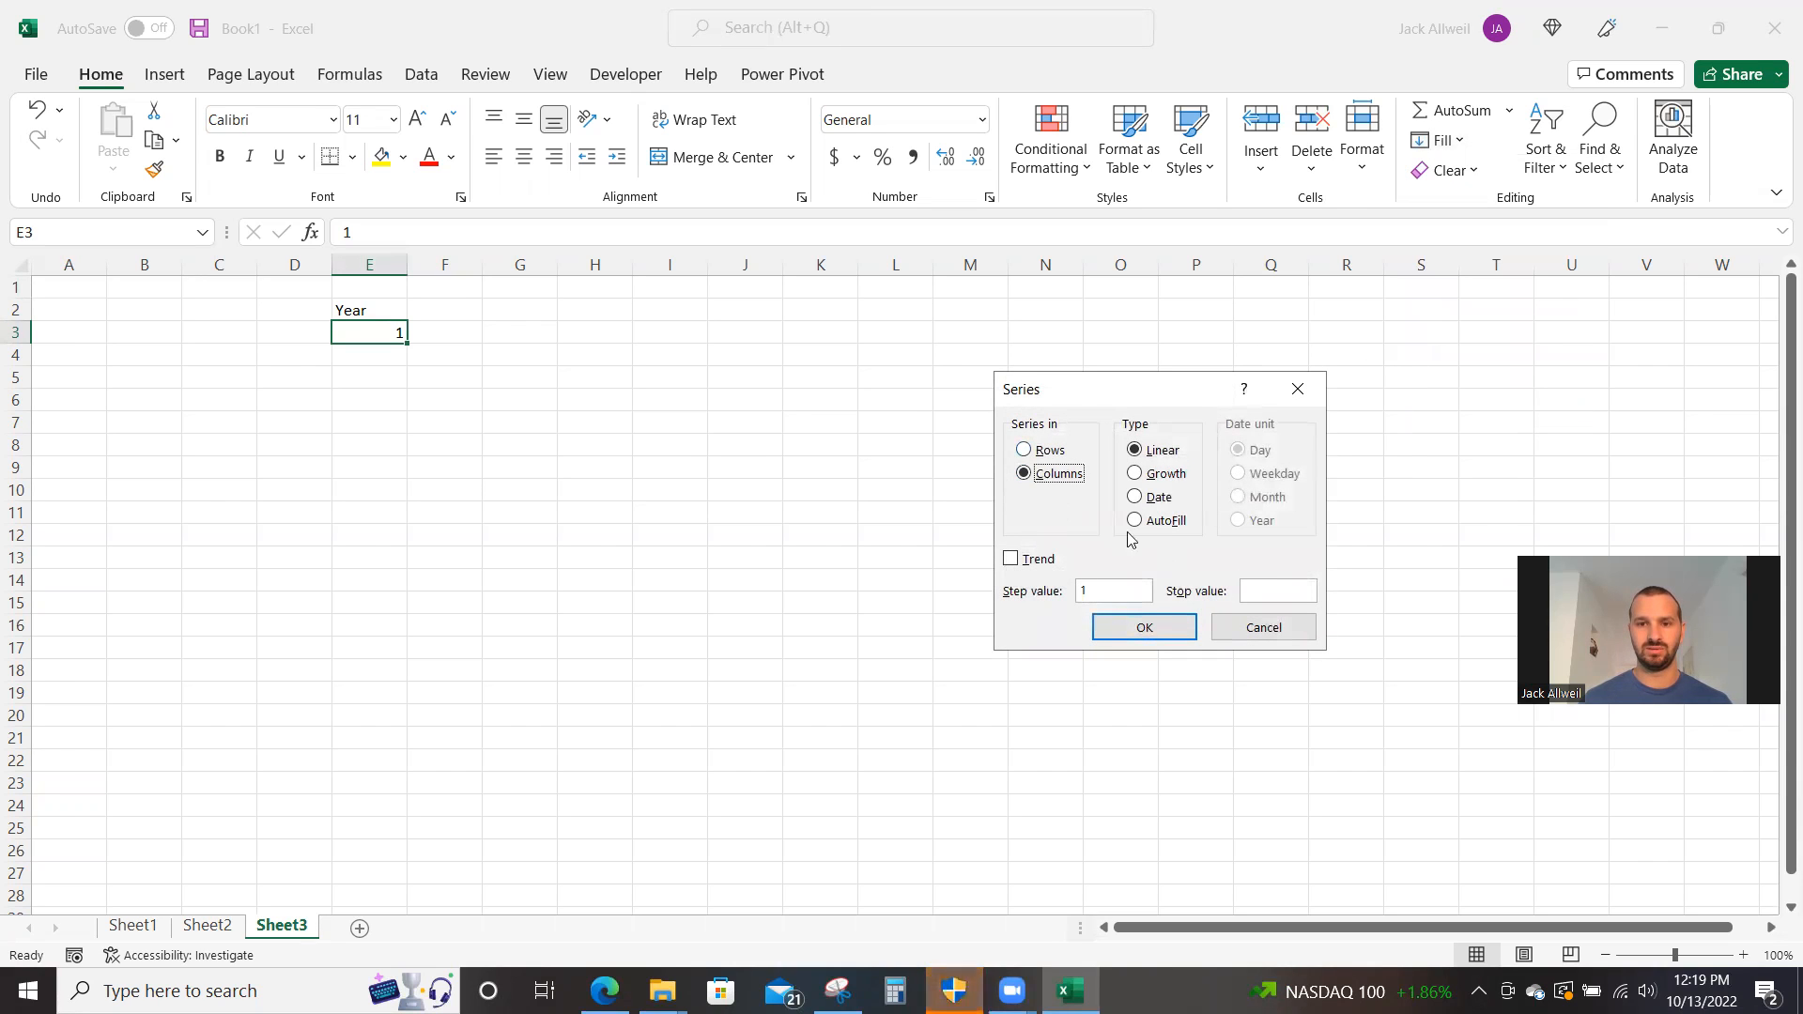
pyautogui.click(1256, 592)
pyautogui.write('30')
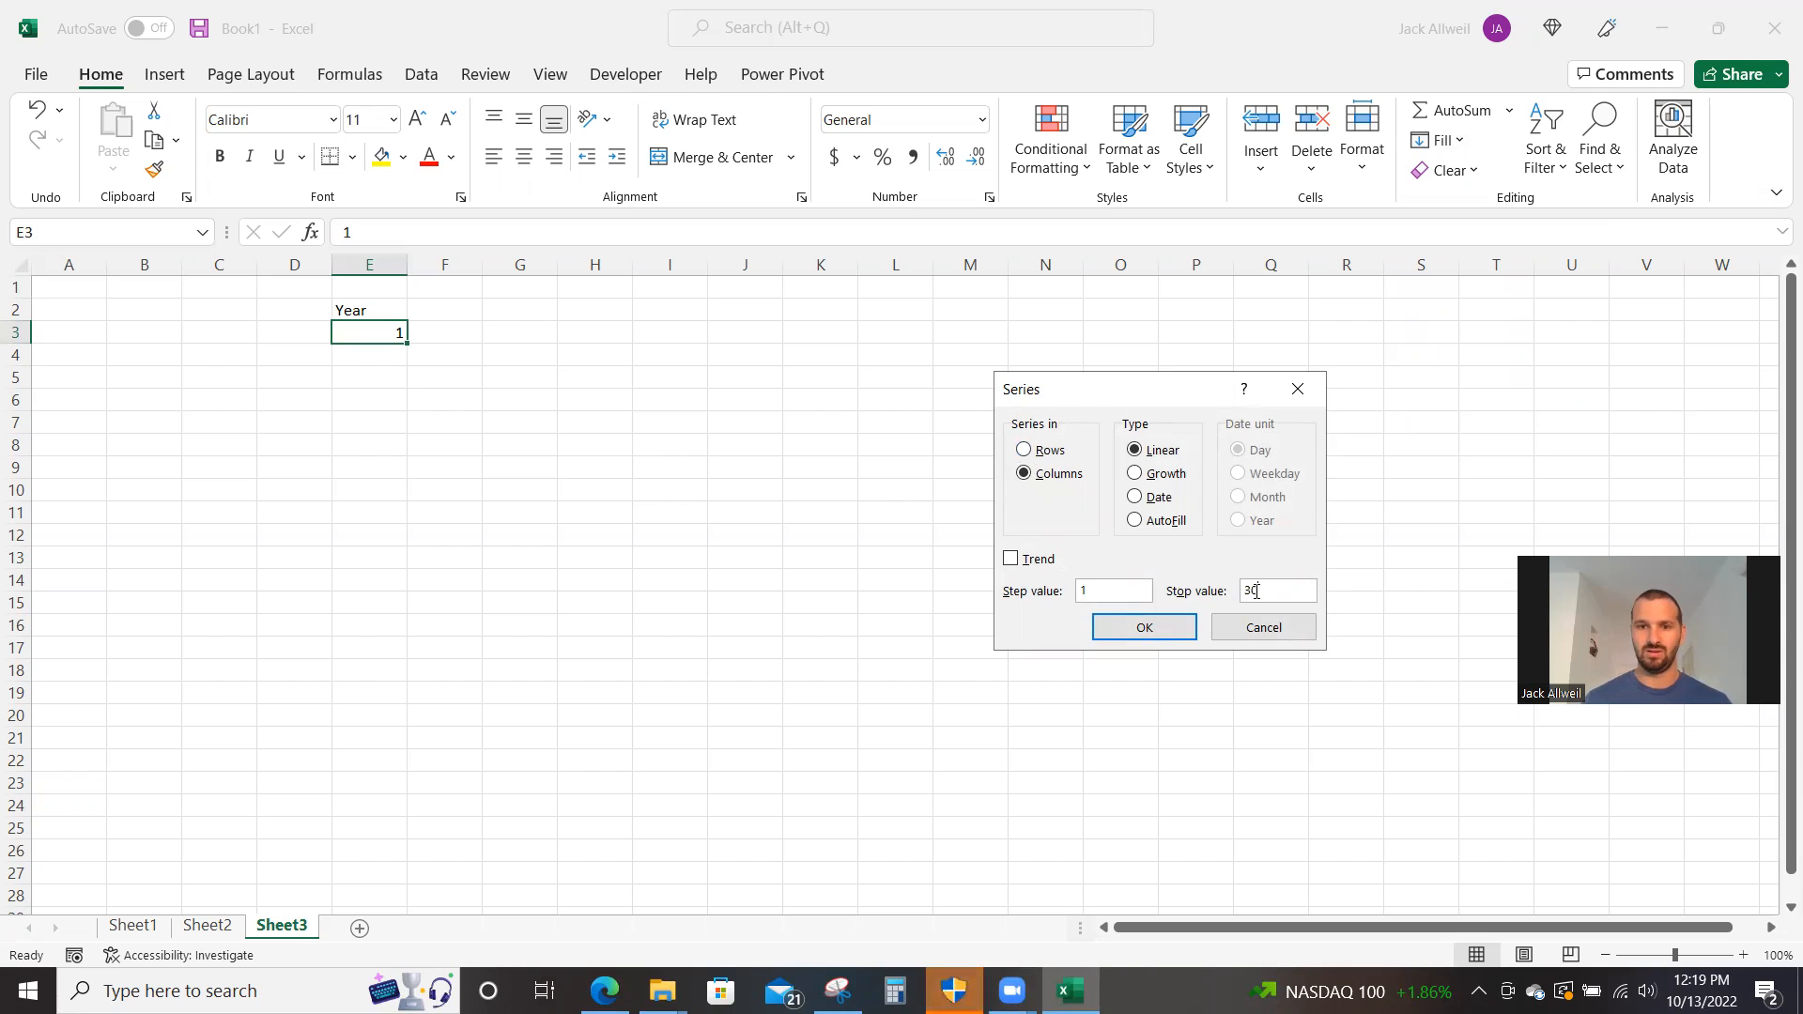
pyautogui.click(1157, 630)
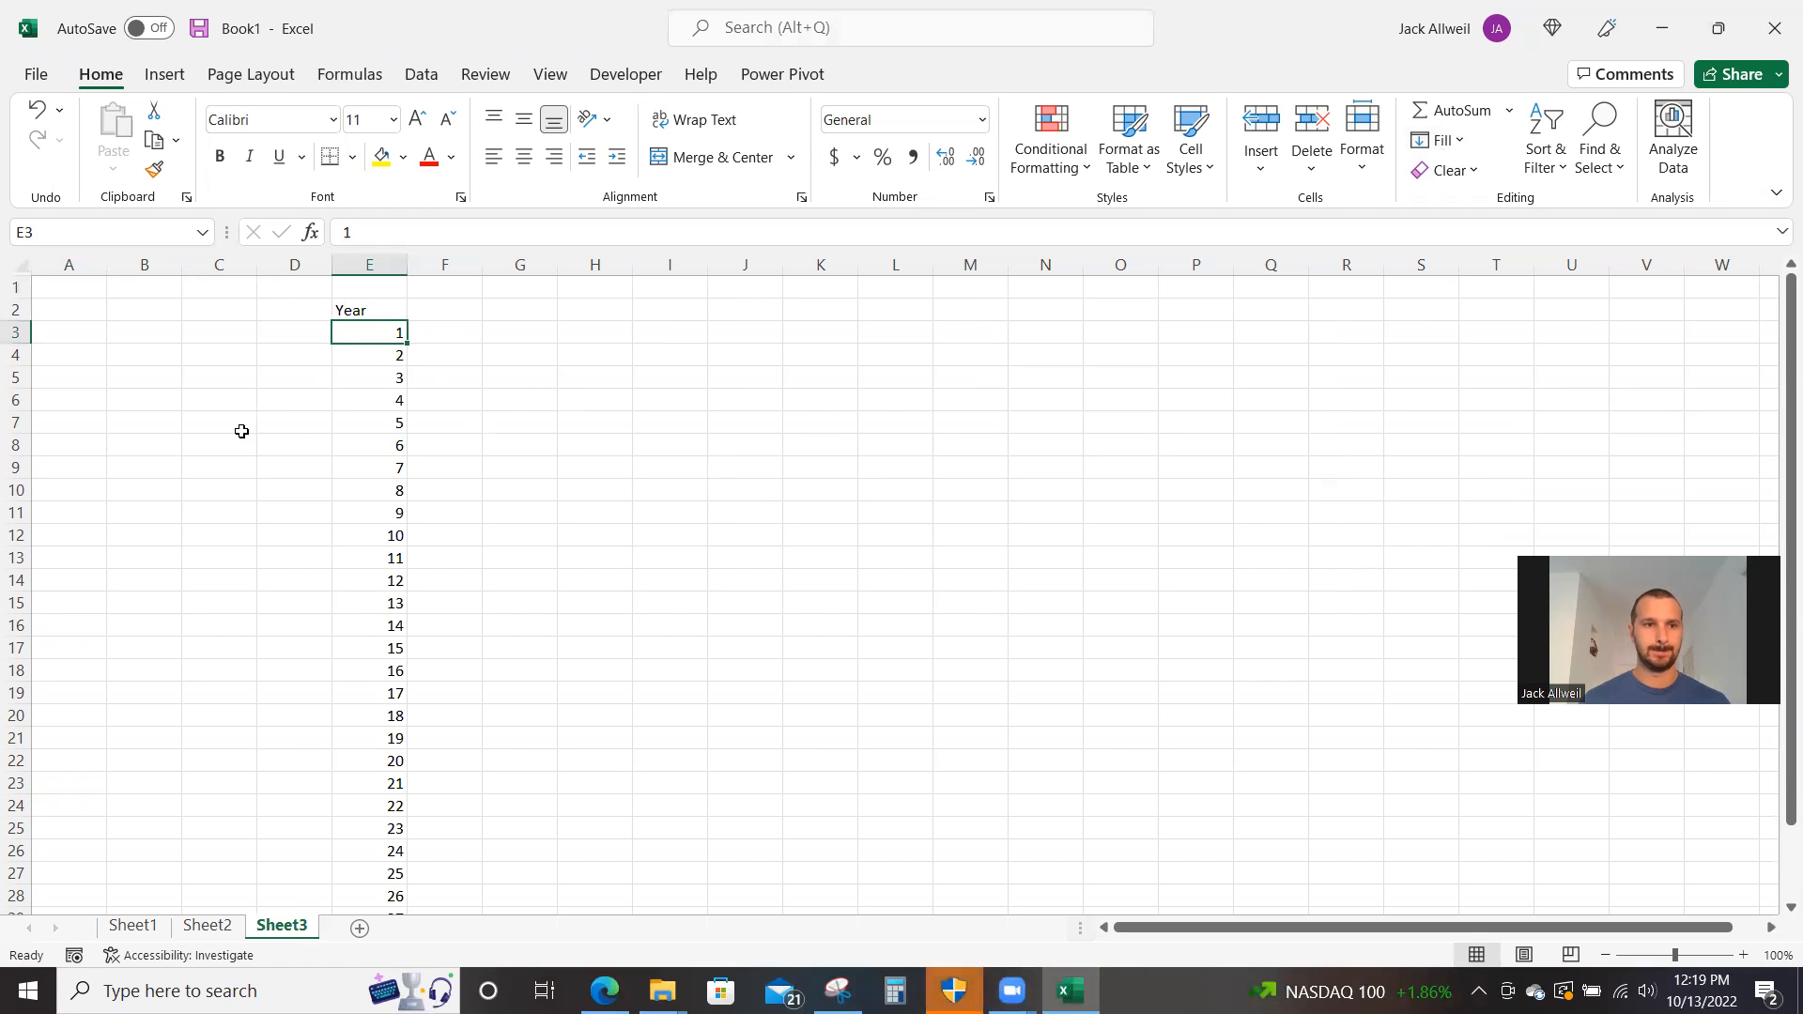
# - Enter 5% in cell B4
pyautogui.click(137, 358)
pyautogui.write('5%')
pyautogui.press('Return')
pyautogui.press('Up')
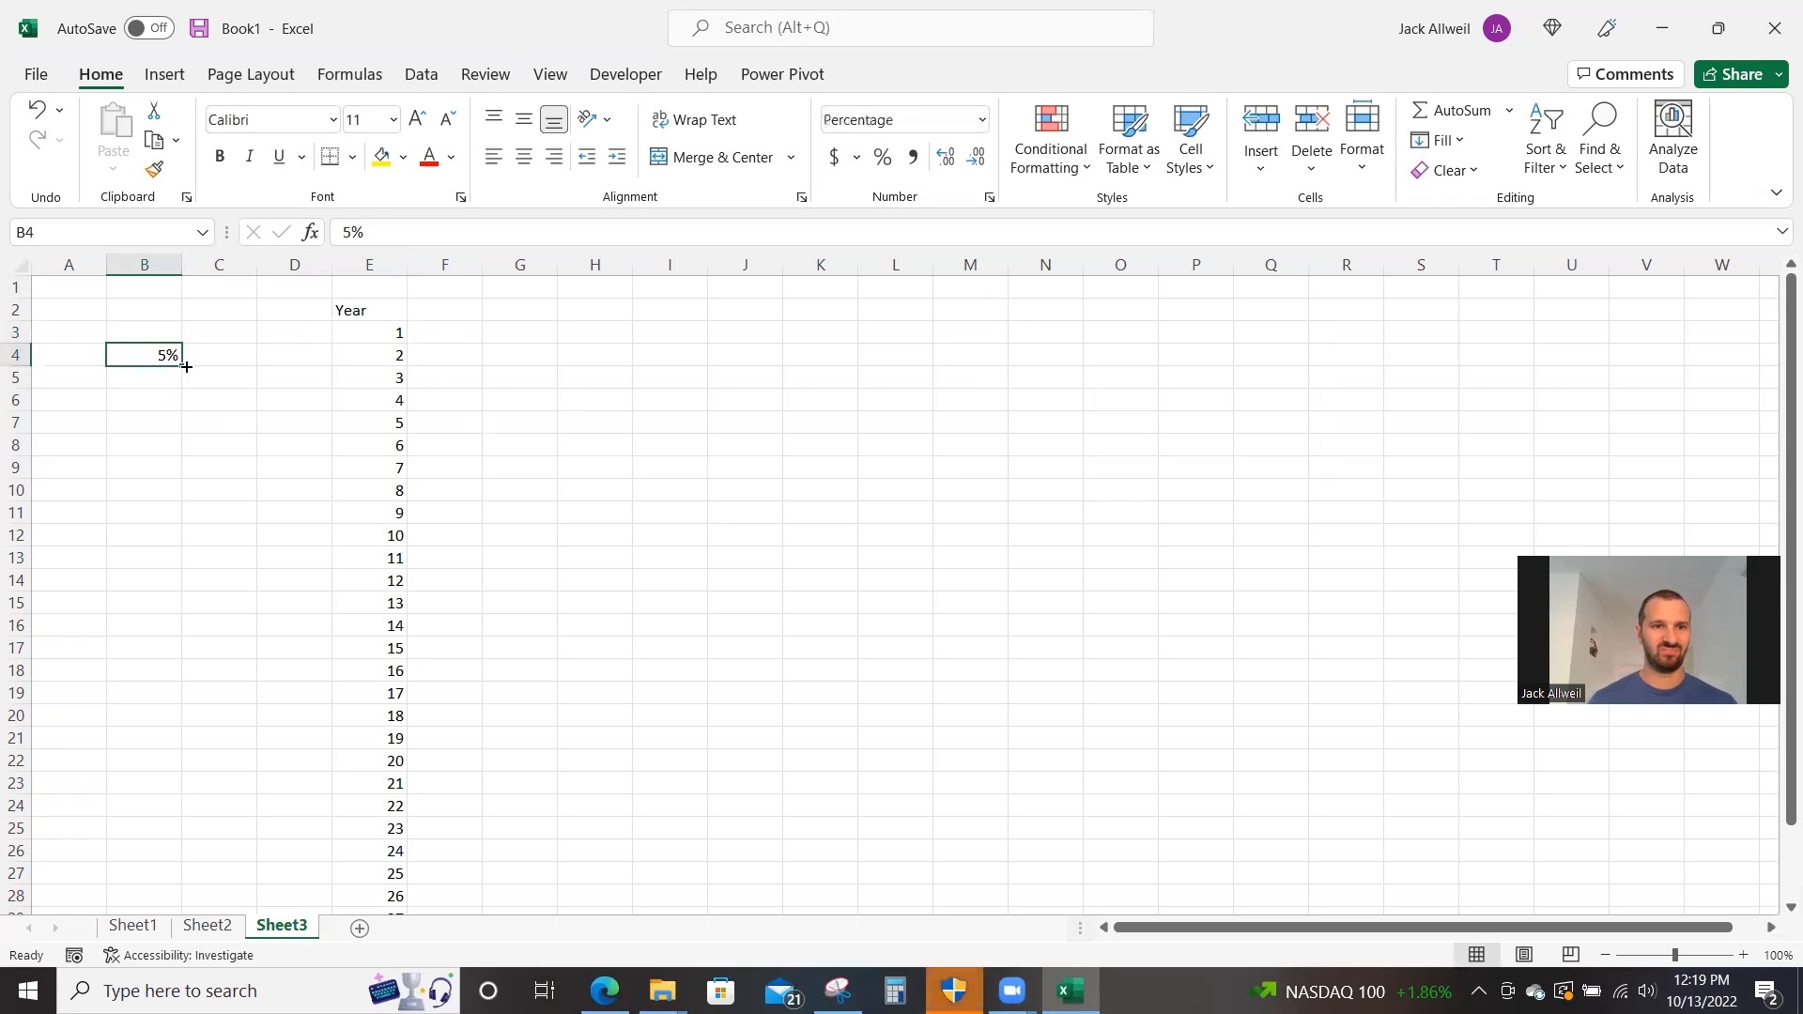
# - Copy the Year heading from E2 up to E1 and replace E2 with 0 as the starting year
pyautogui.press('Left')
pyautogui.press('Right')
pyautogui.press('Right')
pyautogui.press('Right')
pyautogui.press('Right')
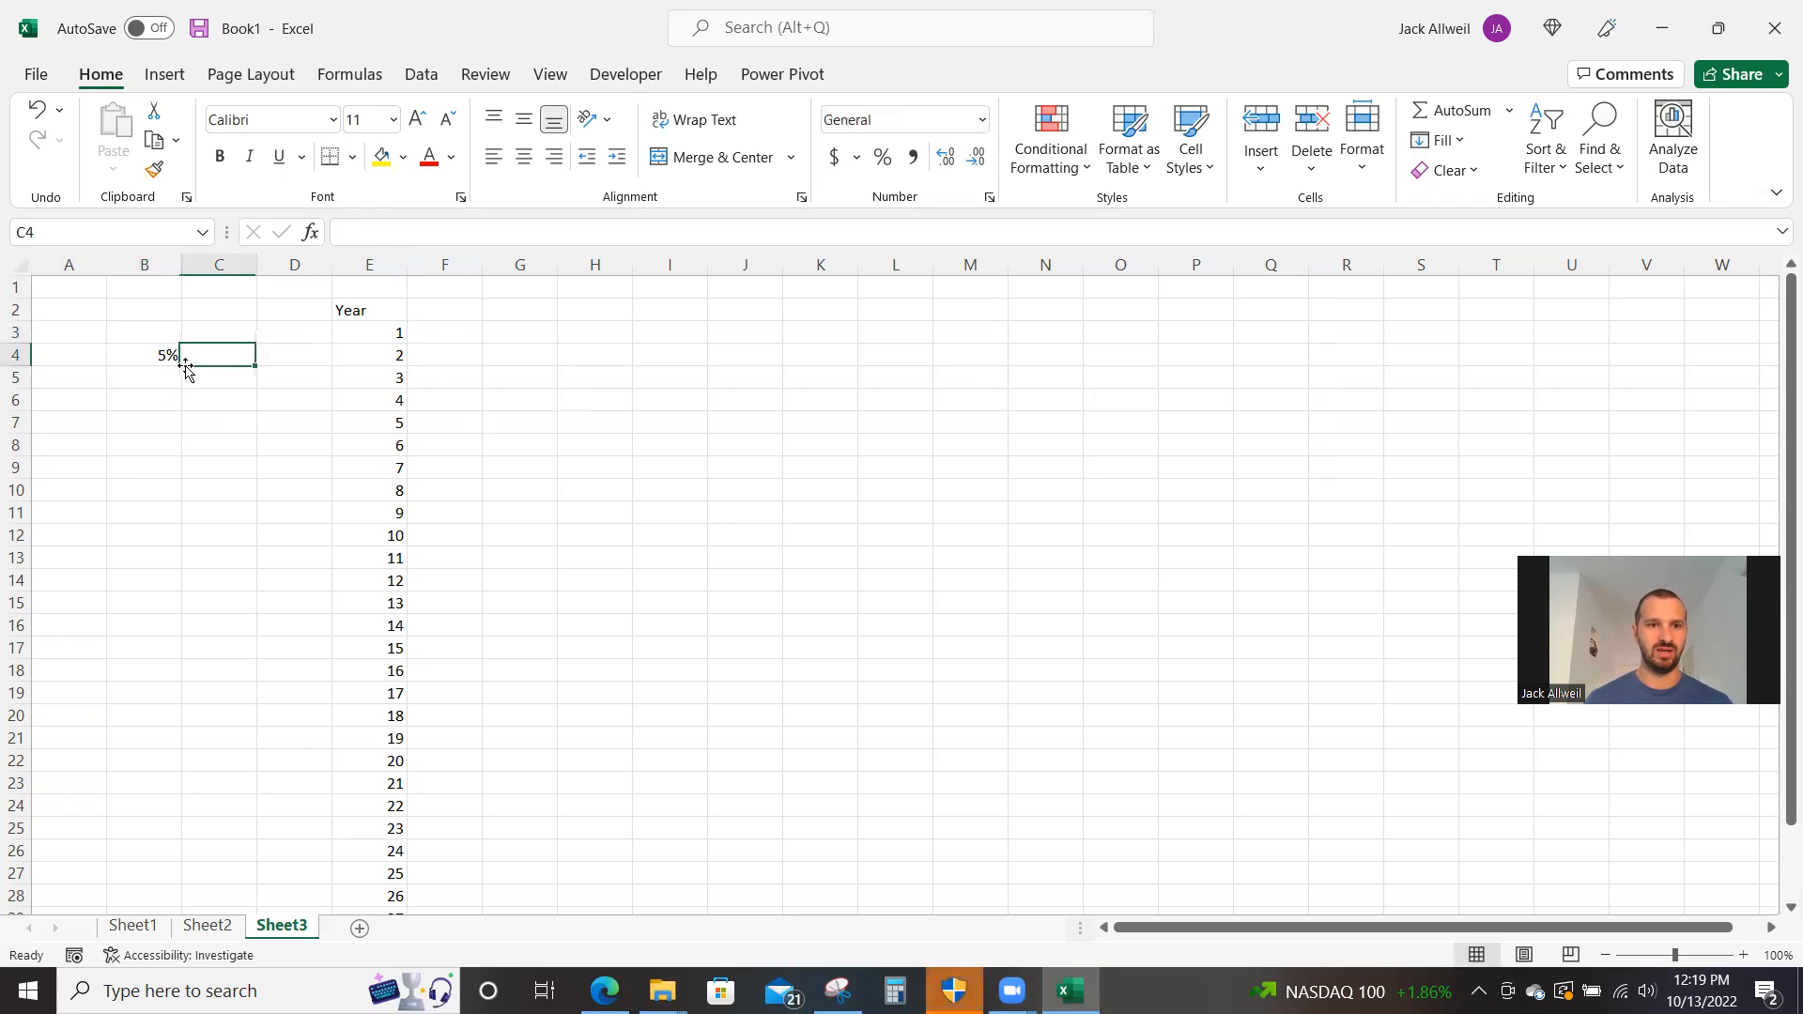
pyautogui.press('Up')
pyautogui.press('Up')
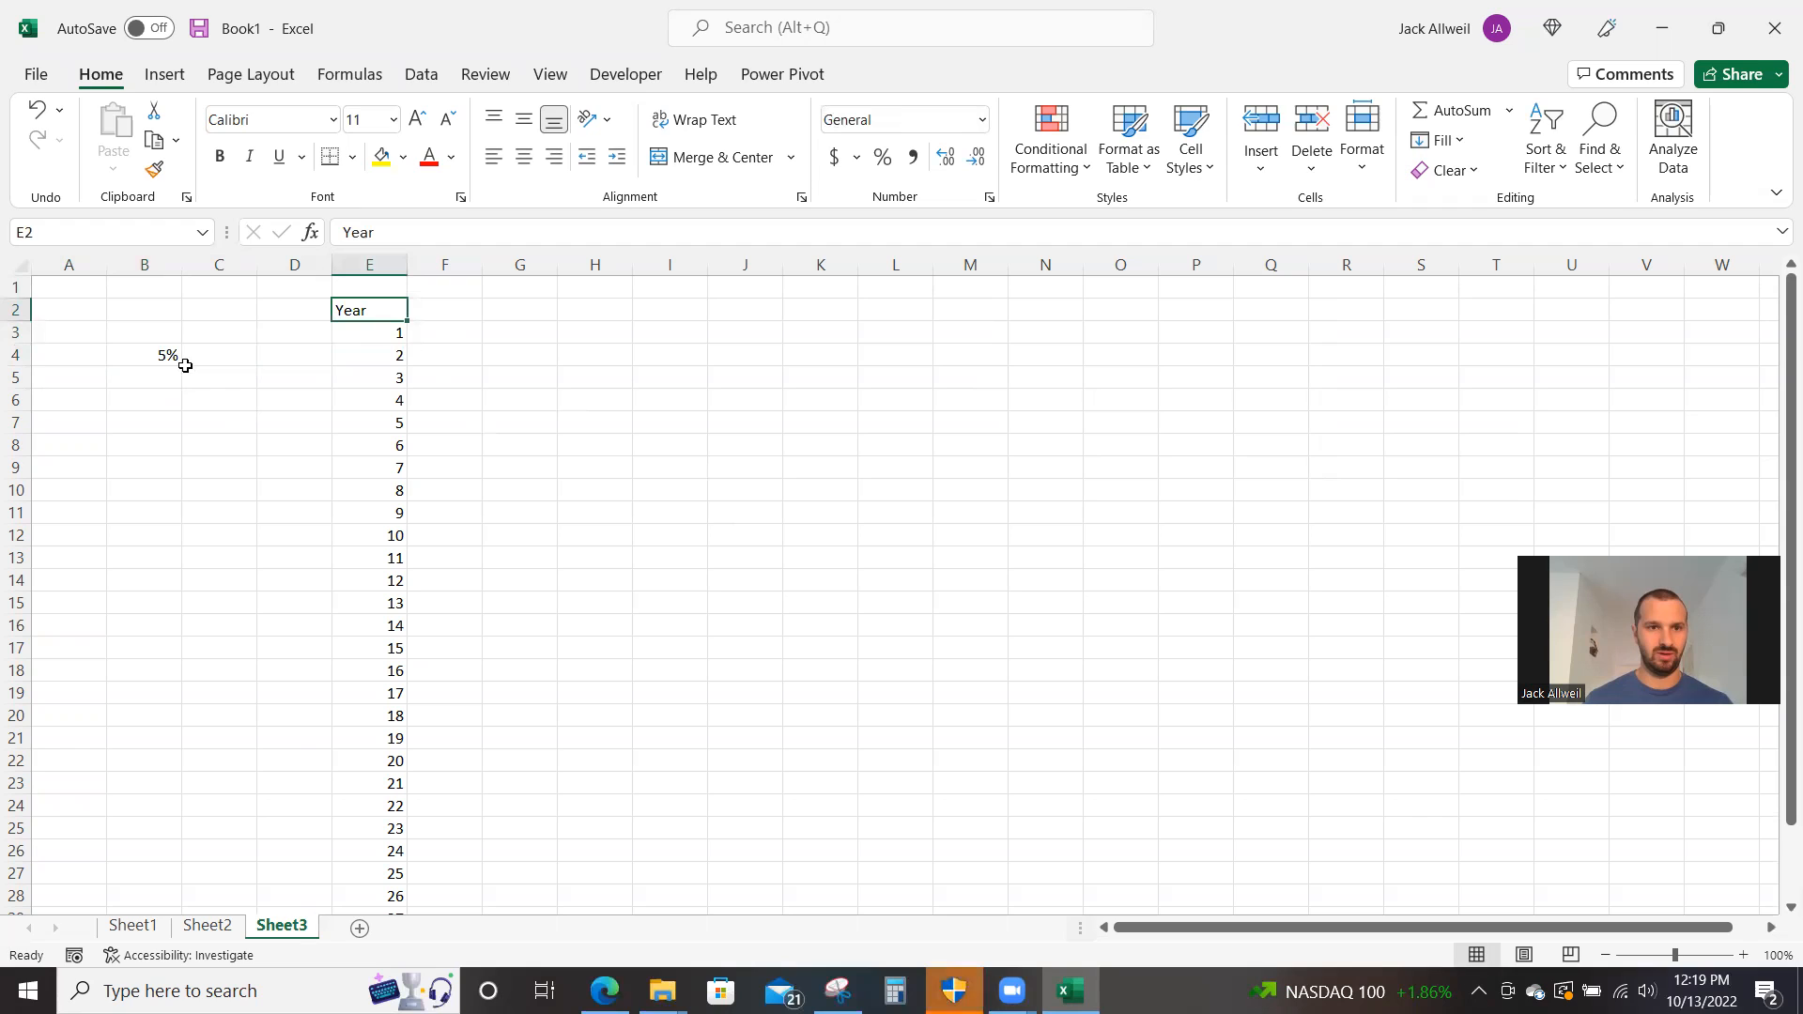
pyautogui.hotkey('ctrl', 'c')
pyautogui.press('Up')
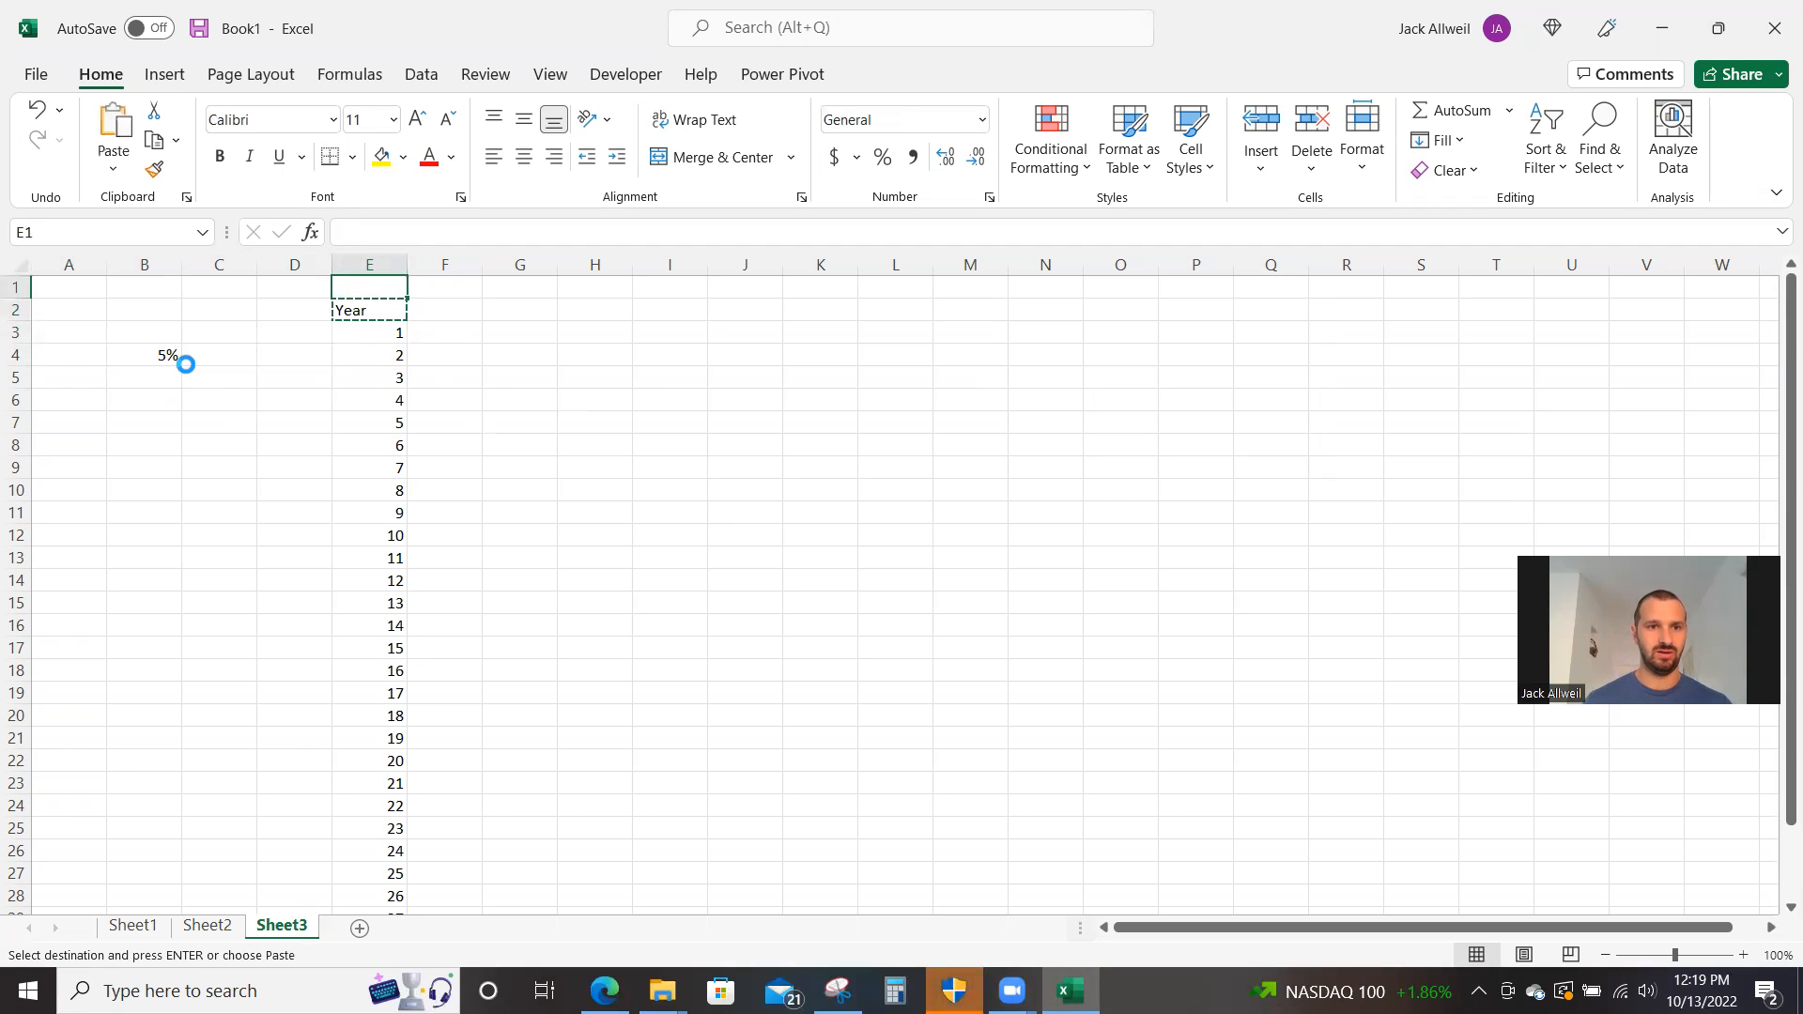
pyautogui.press('Return')
pyautogui.press('Down')
pyautogui.write('0')
pyautogui.press('Return')
# - Enter the heading "Without Fees" in F1 and fit column F's width to it
pyautogui.press('Up')
pyautogui.press('Up')
pyautogui.press('Right')
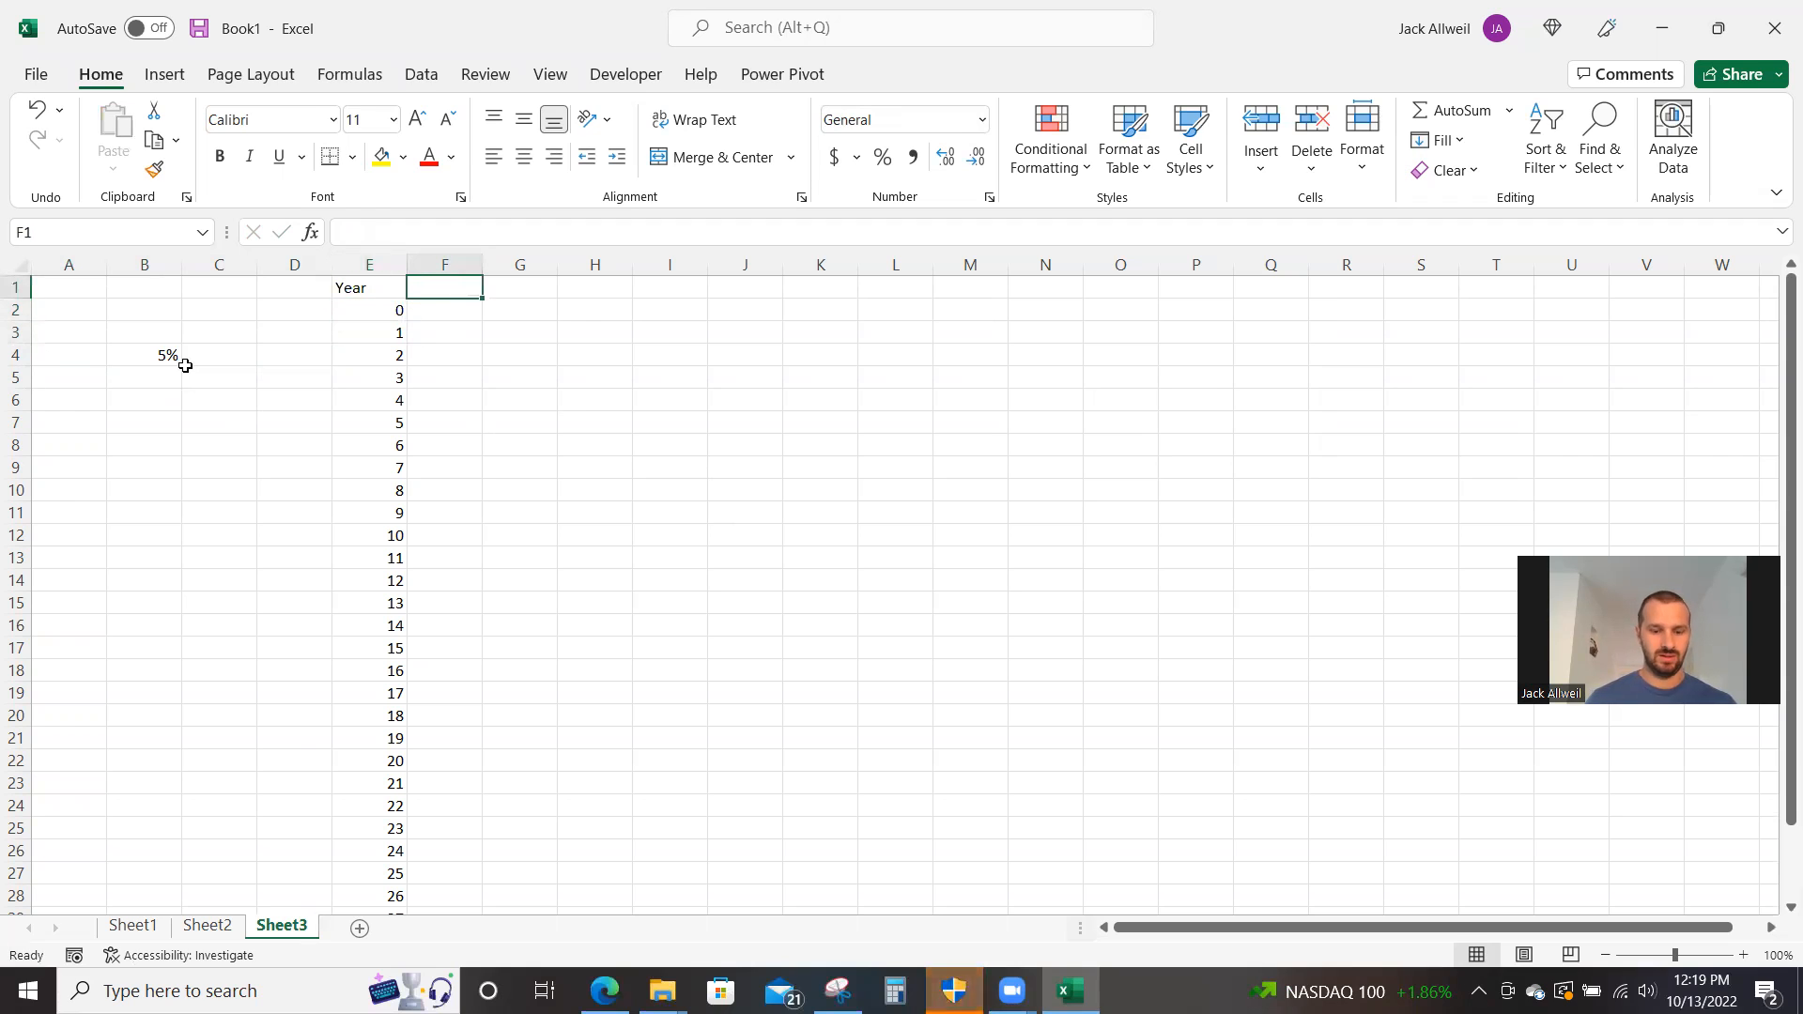
pyautogui.write('Without Fees')
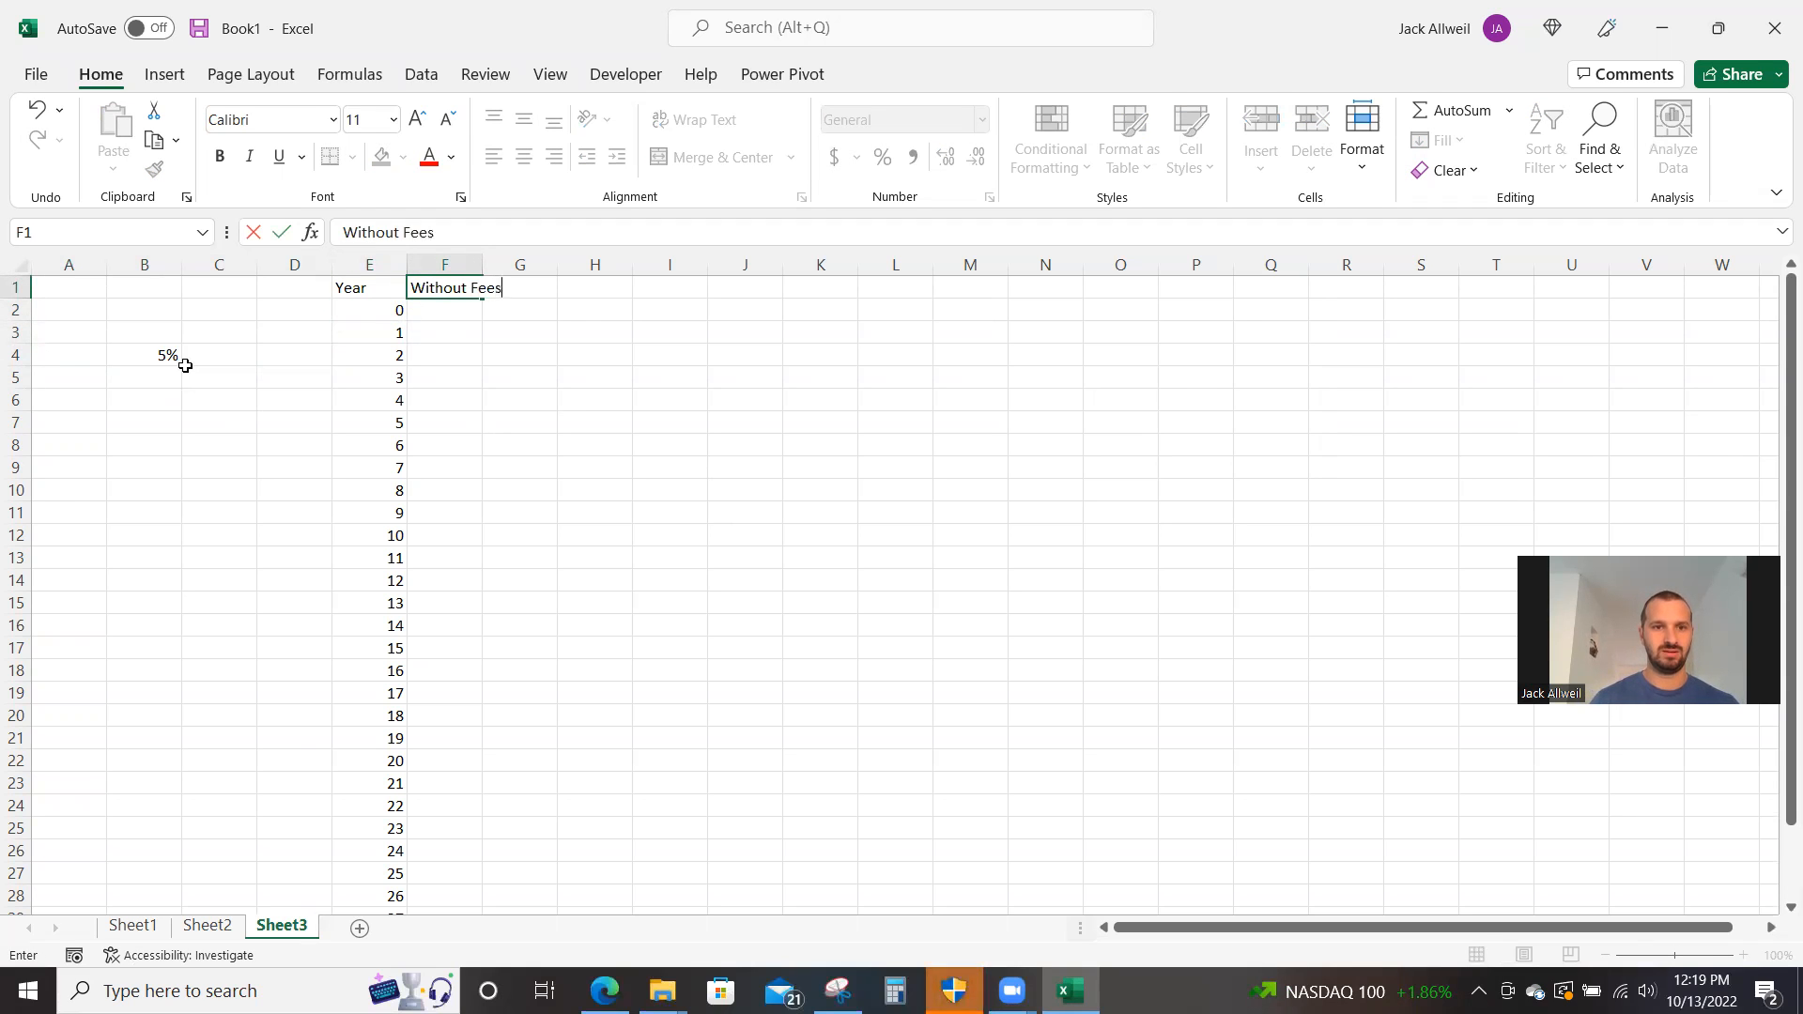
pyautogui.press('Return')
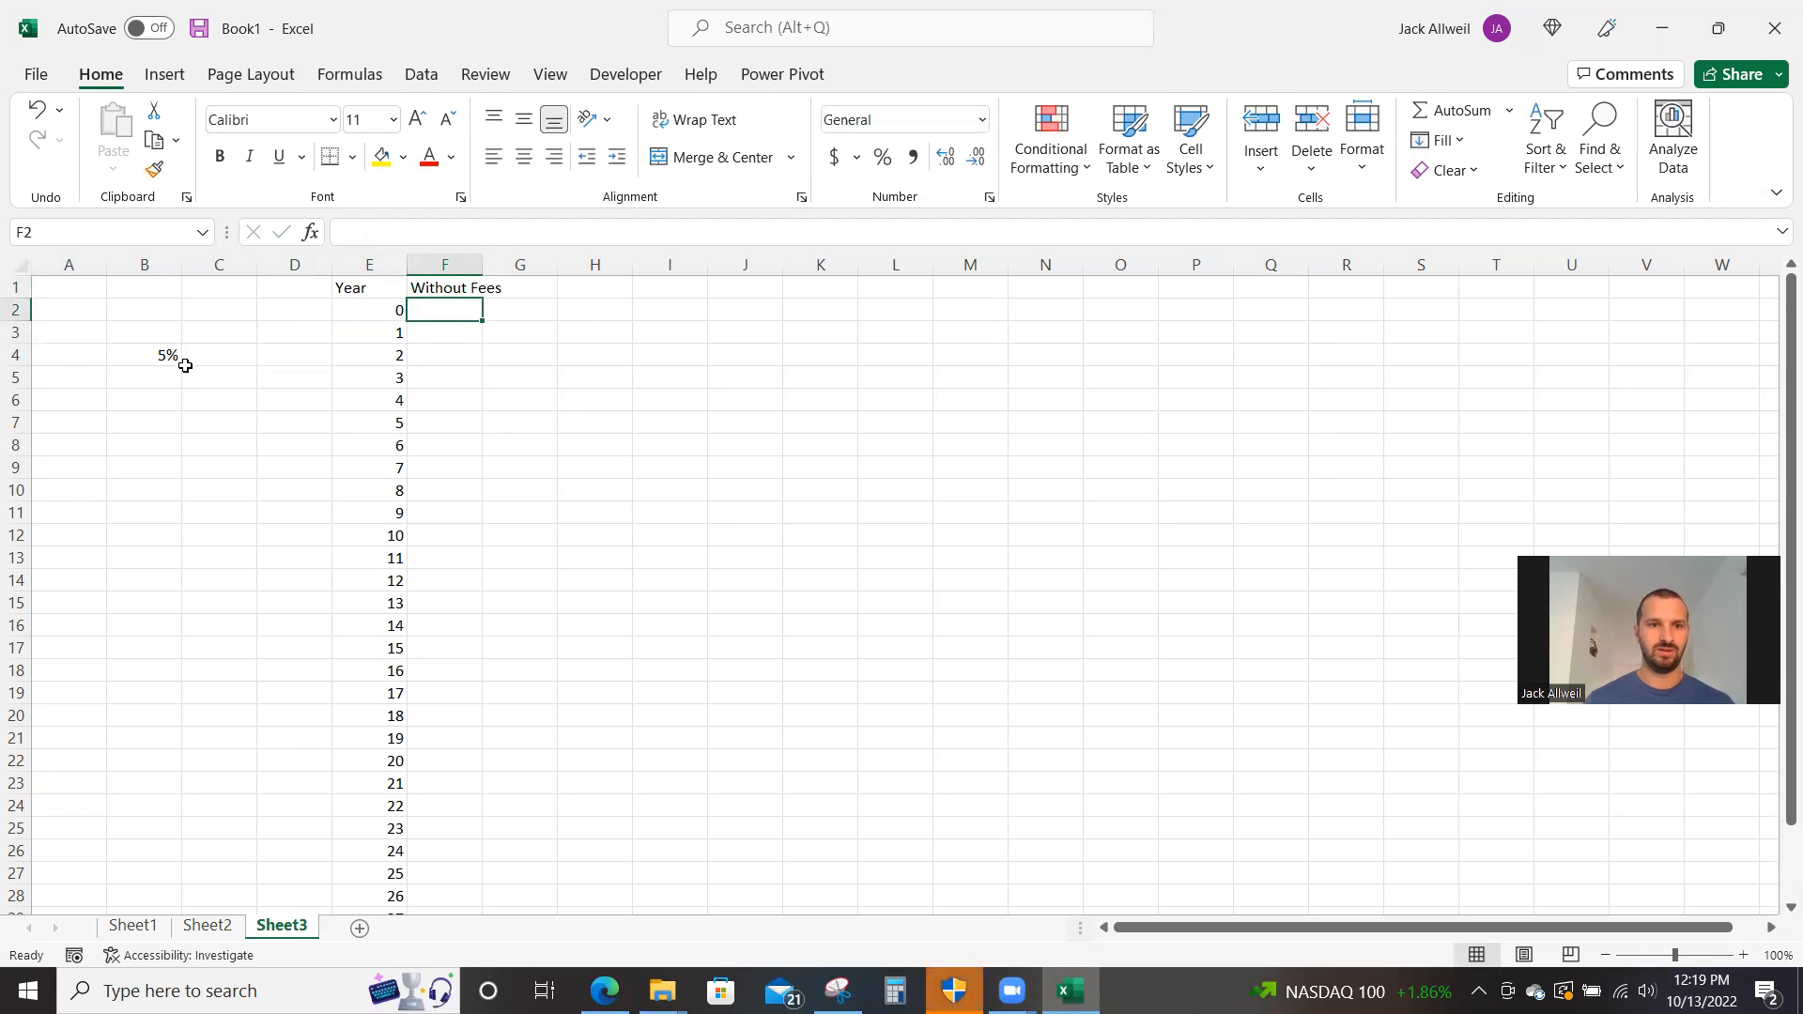
pyautogui.doubleClick(484, 264)
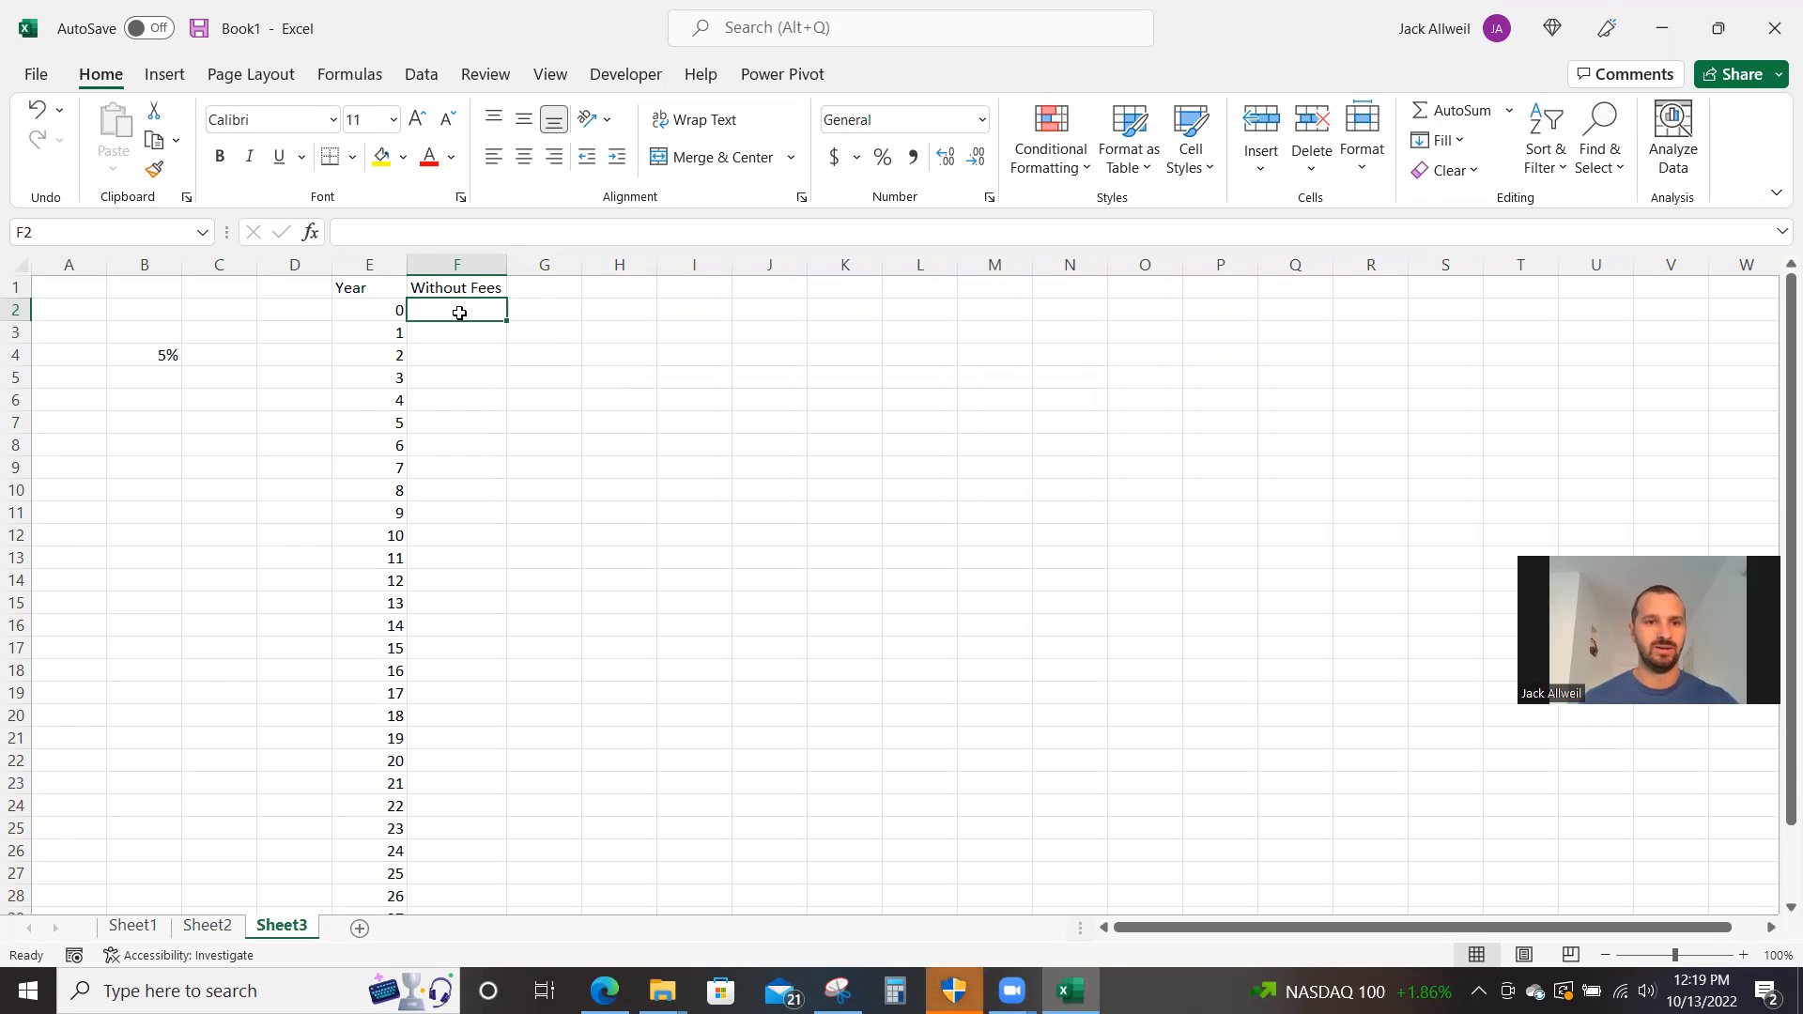
# - Enter a starting balance of 100000 in F2 and format it with a thousands separator and no decimals
pyautogui.write('100000')
pyautogui.press('Return')
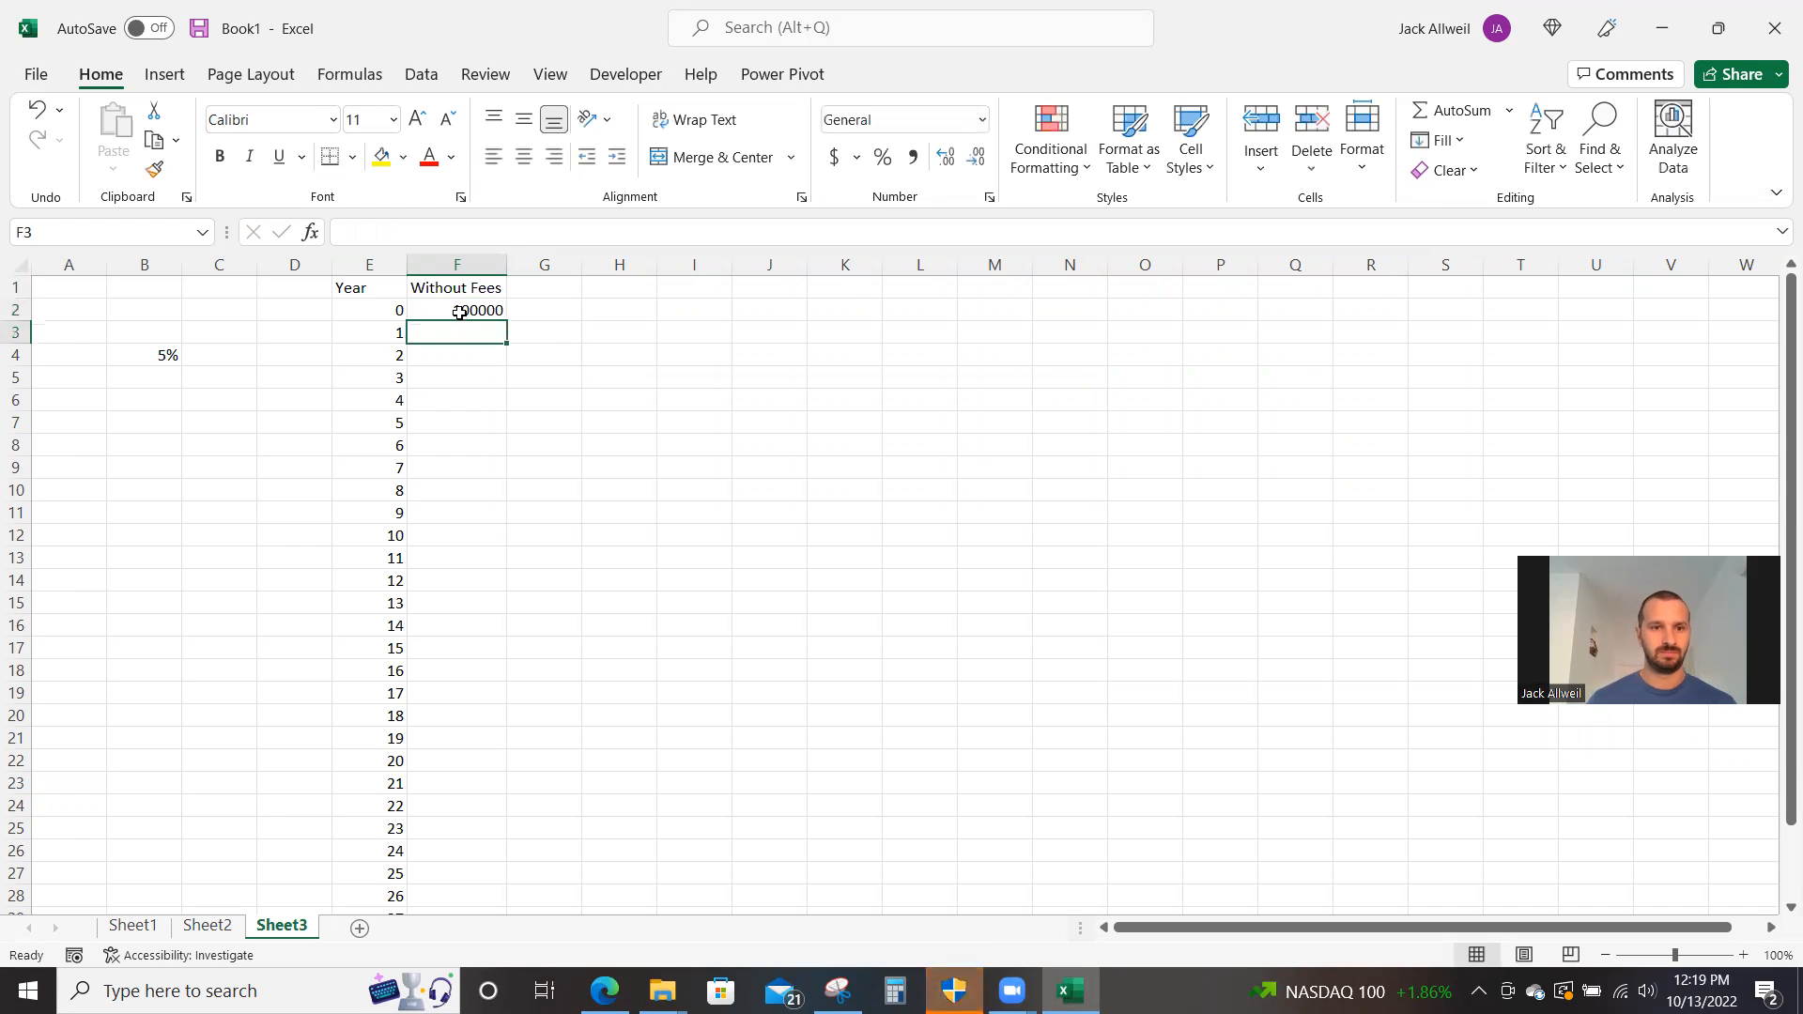
pyautogui.click(460, 312)
pyautogui.hotkey('alt', 'h')
pyautogui.press('k')
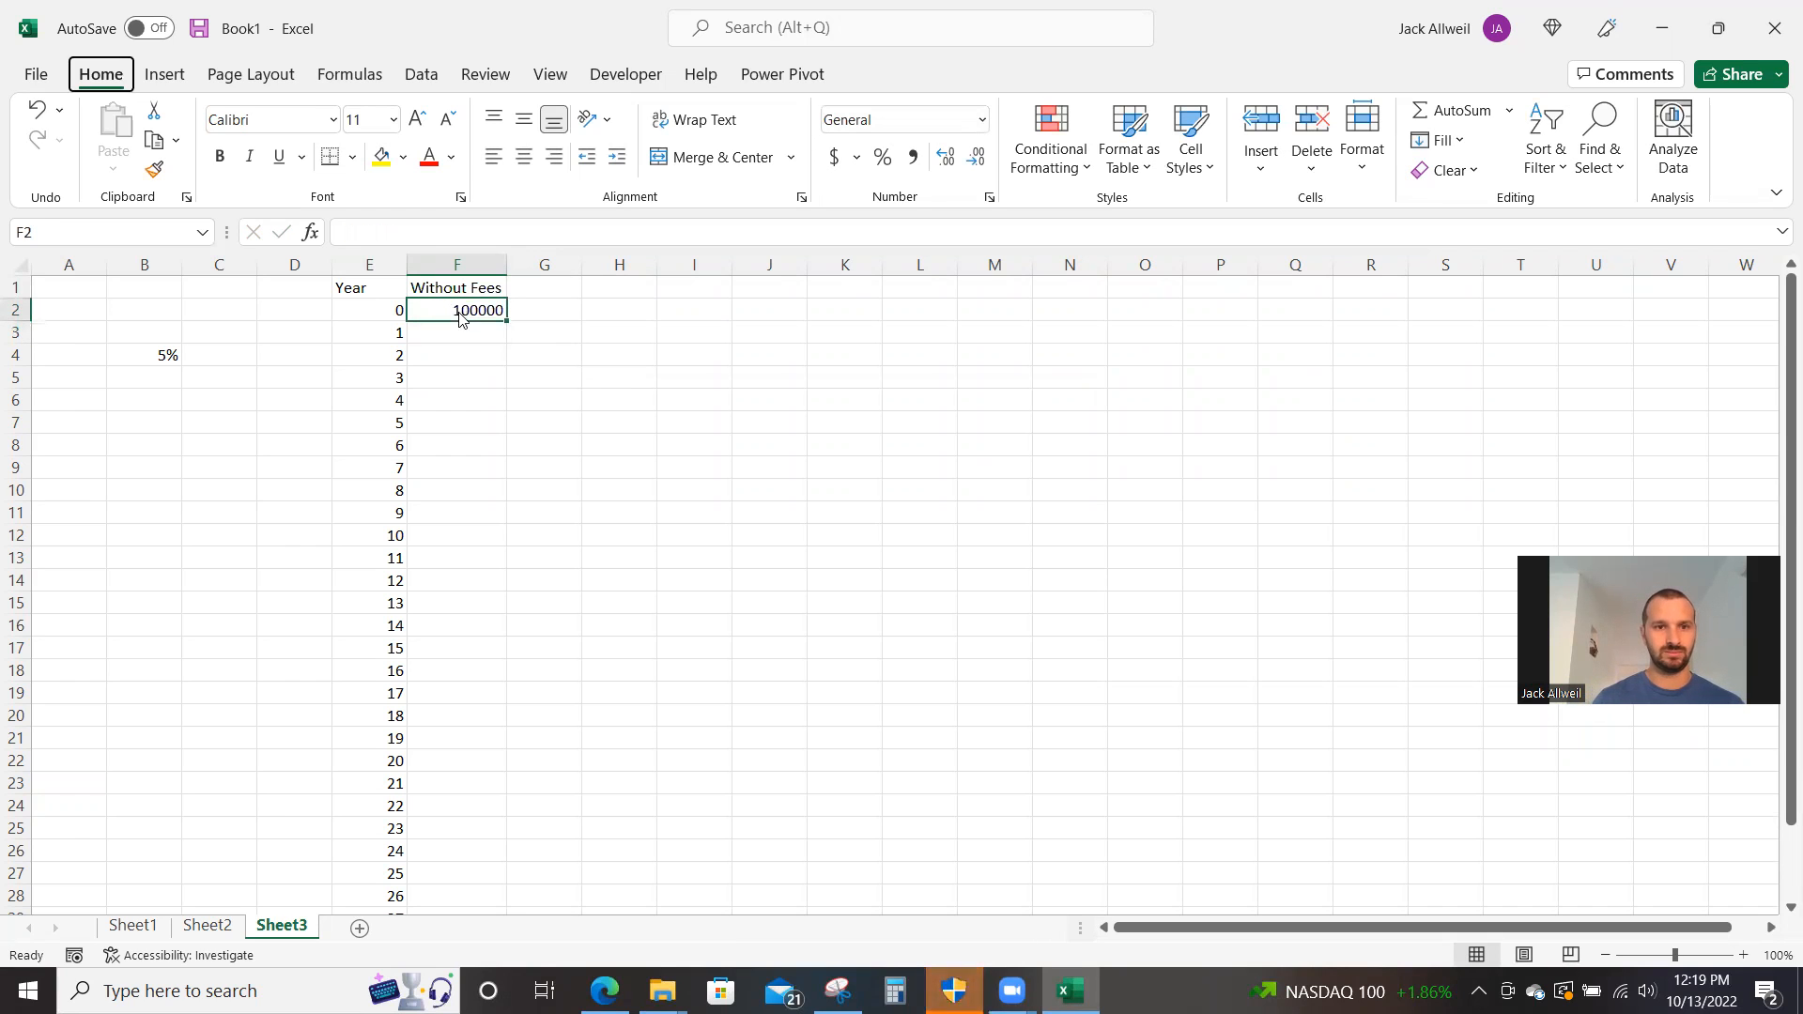
pyautogui.hotkey('alt', 'h')
pyautogui.press('9')
pyautogui.hotkey('alt', 'h')
pyautogui.press('9')
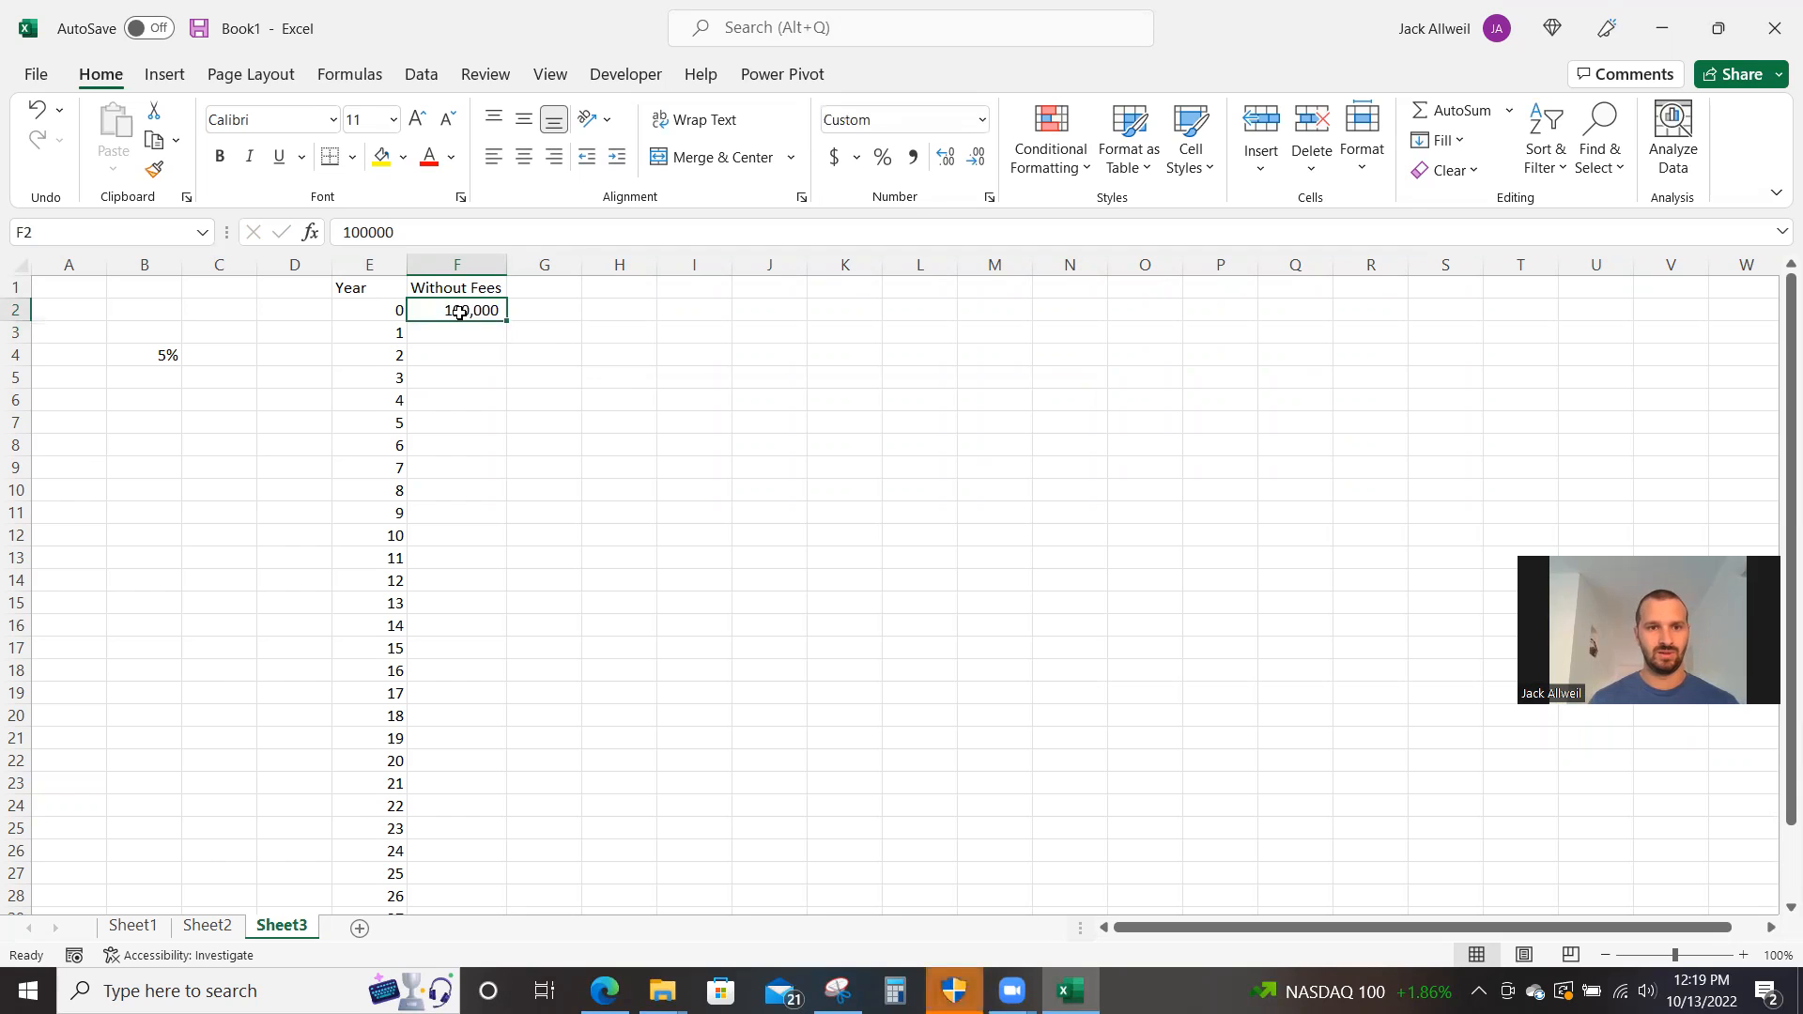
# - Enter the heading "With Fees" in G1
pyautogui.press('Right')
pyautogui.press('Up')
pyautogui.write('With ')
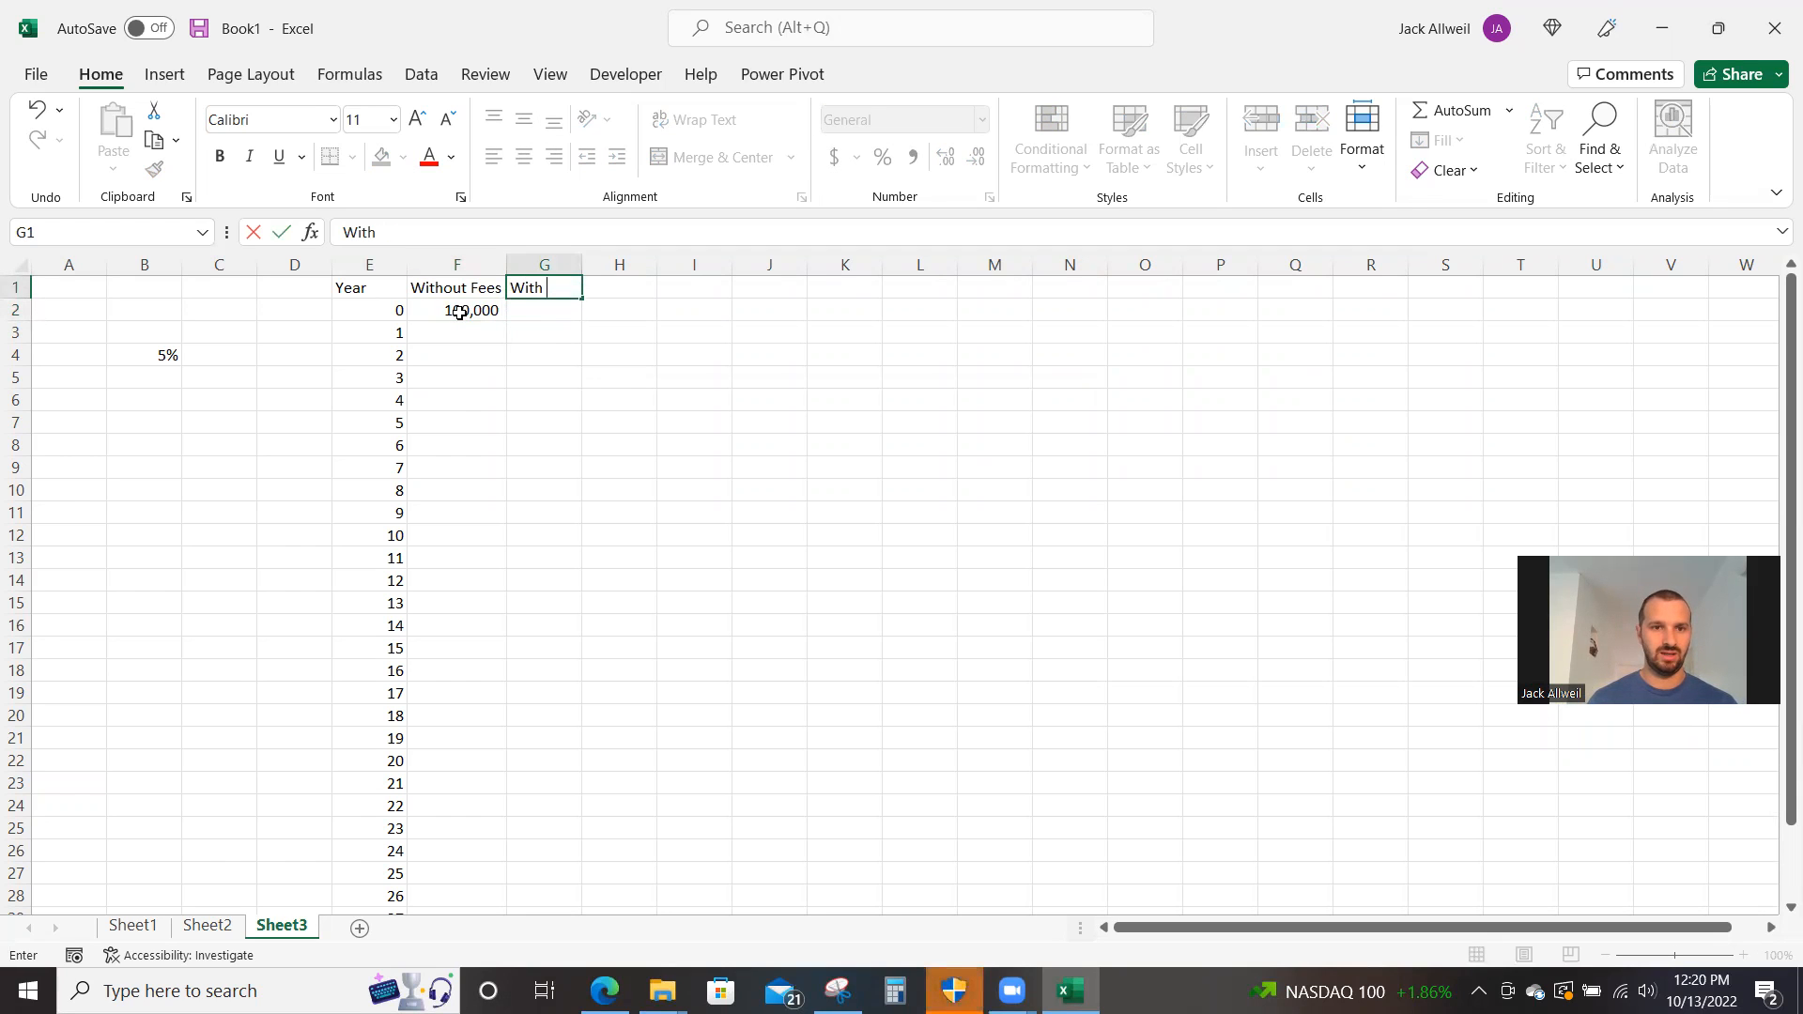
pyautogui.write('Fees')
pyautogui.press('Return')
# - Label the 5% input with "Growth Rate" in A4
pyautogui.press('Right')
pyautogui.press('Right')
pyautogui.press('Left')
pyautogui.hotkey('ctrl', 'Left')
pyautogui.hotkey('ctrl', 'Left')
pyautogui.hotkey('ctrl', 'Left')
pyautogui.press('Down')
pyautogui.press('Down')
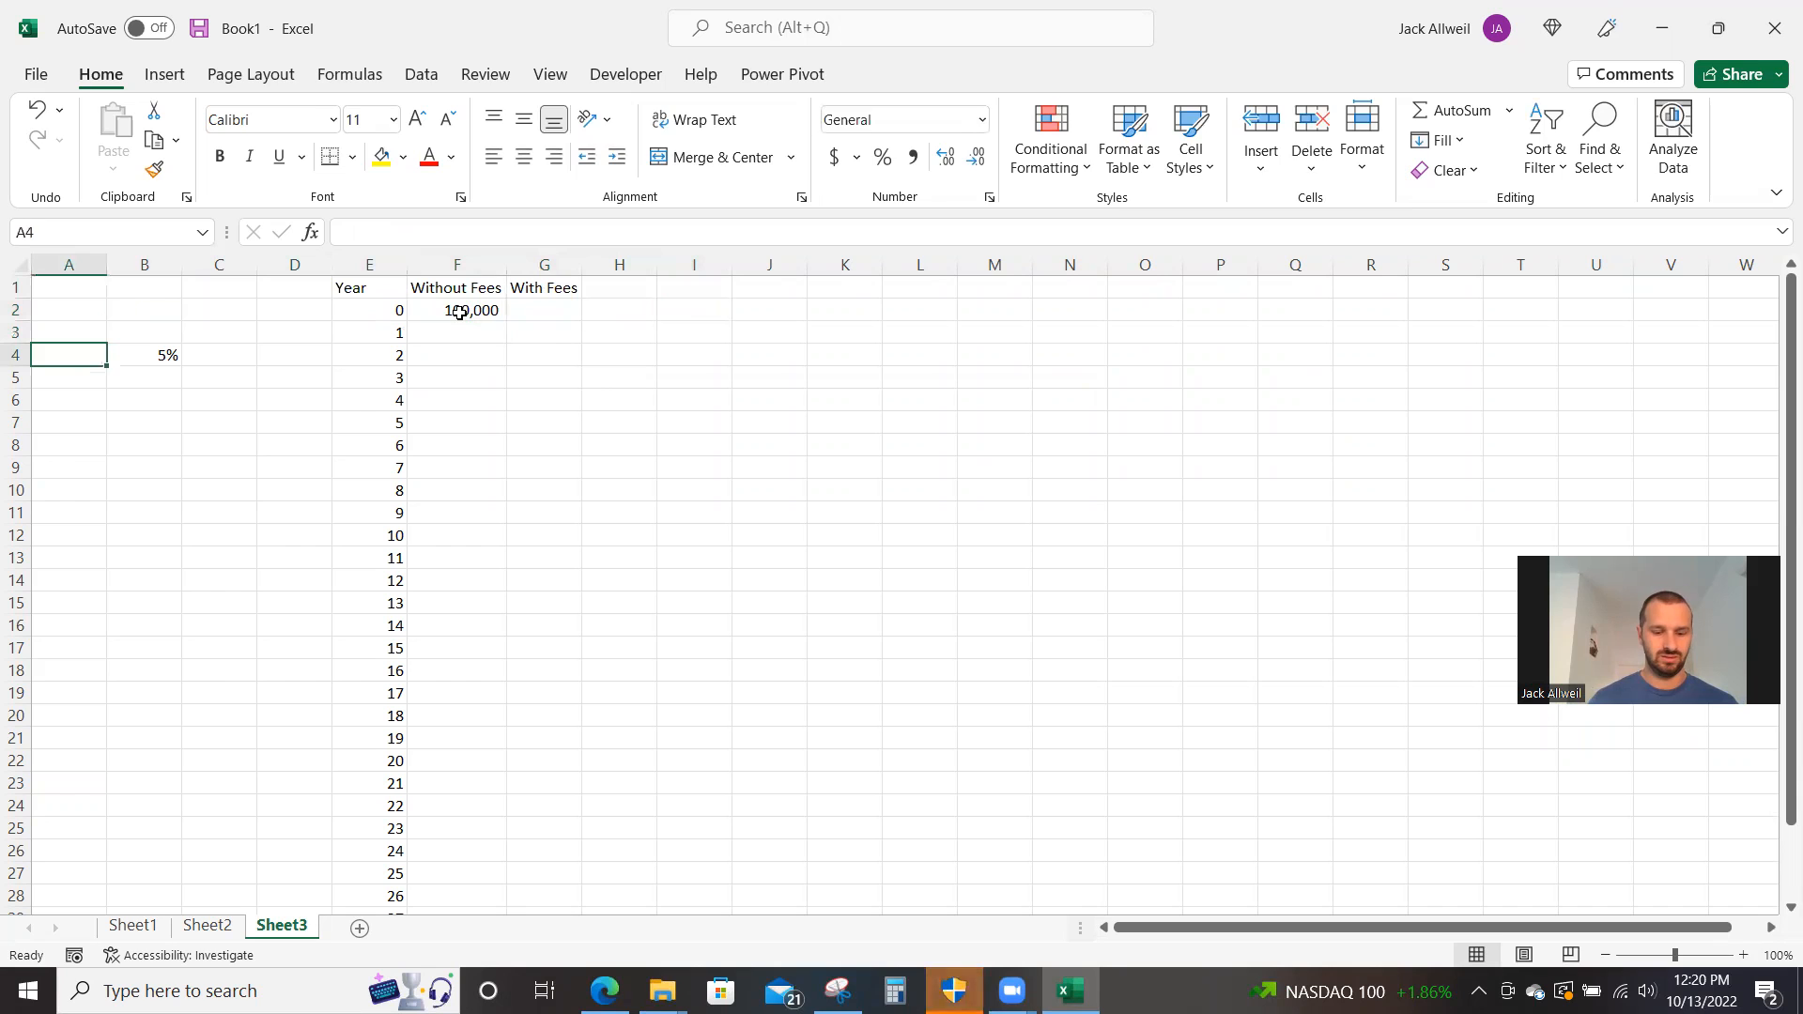
pyautogui.write('Growth Rate')
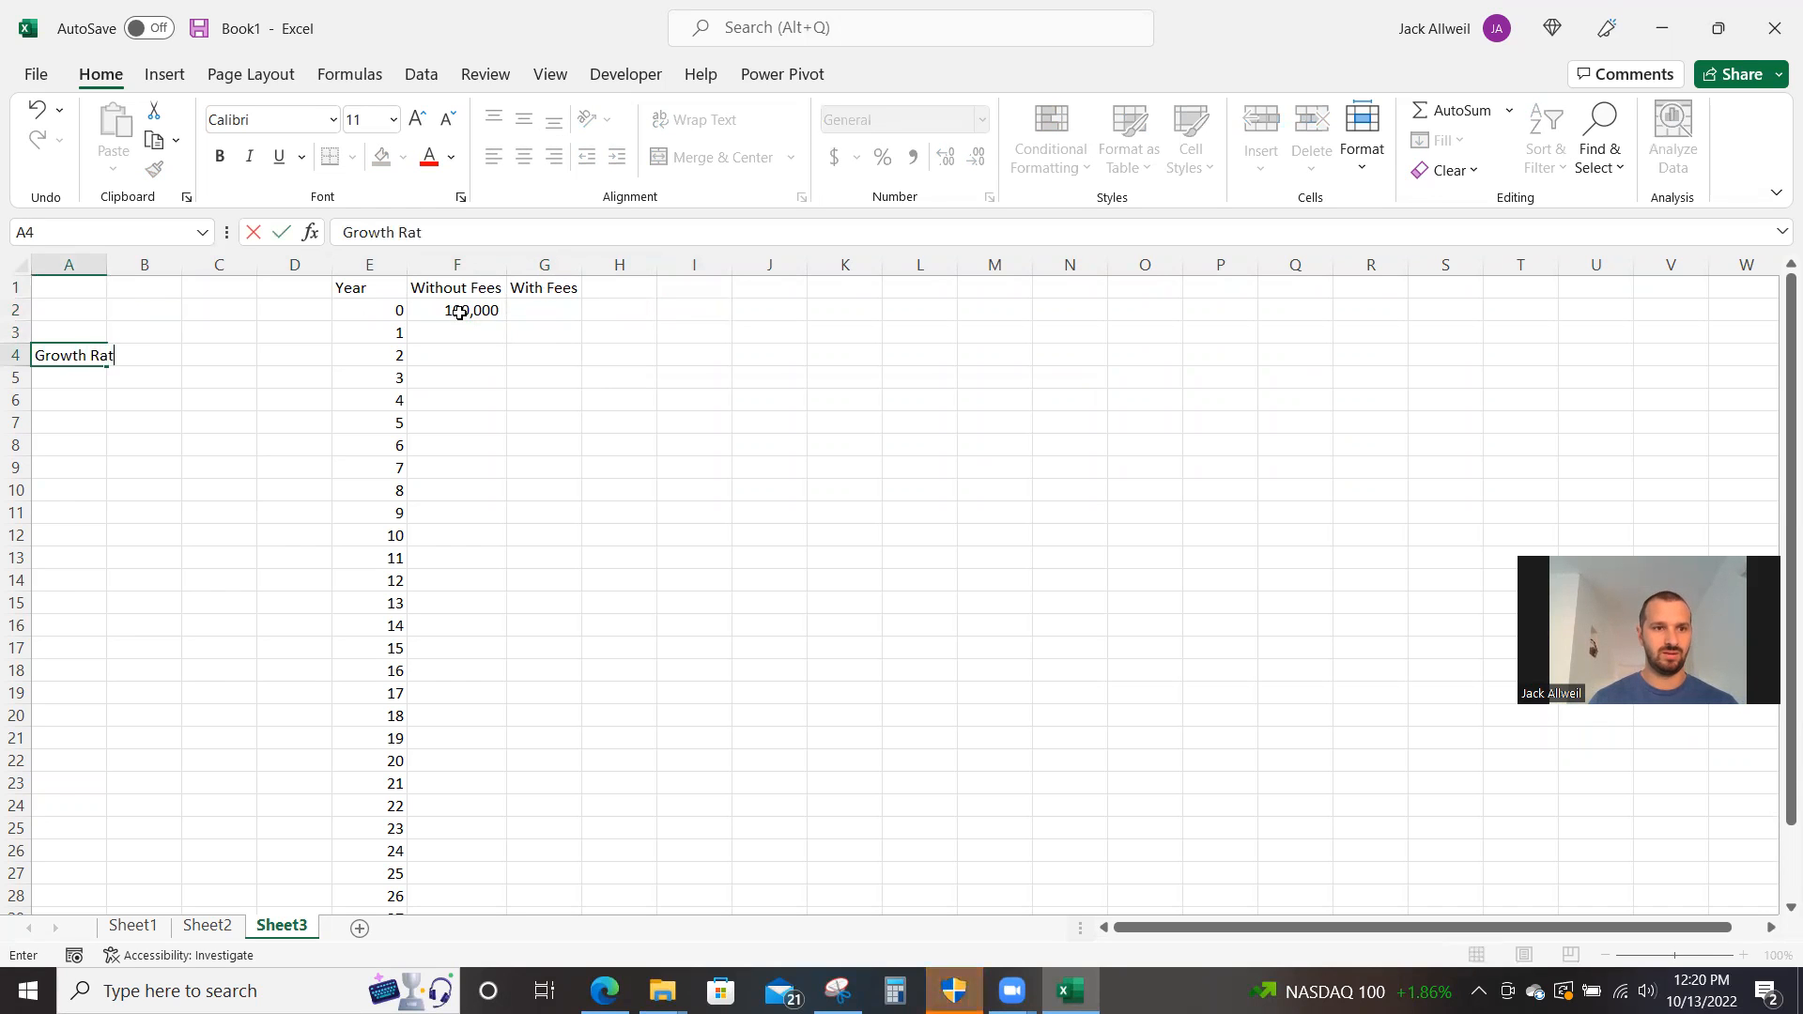
pyautogui.press('Return')
# - Add an "Annual Percentage fee" label in A5 with 1% in B5, and fit column A's width to the labels
pyautogui.write('Annual')
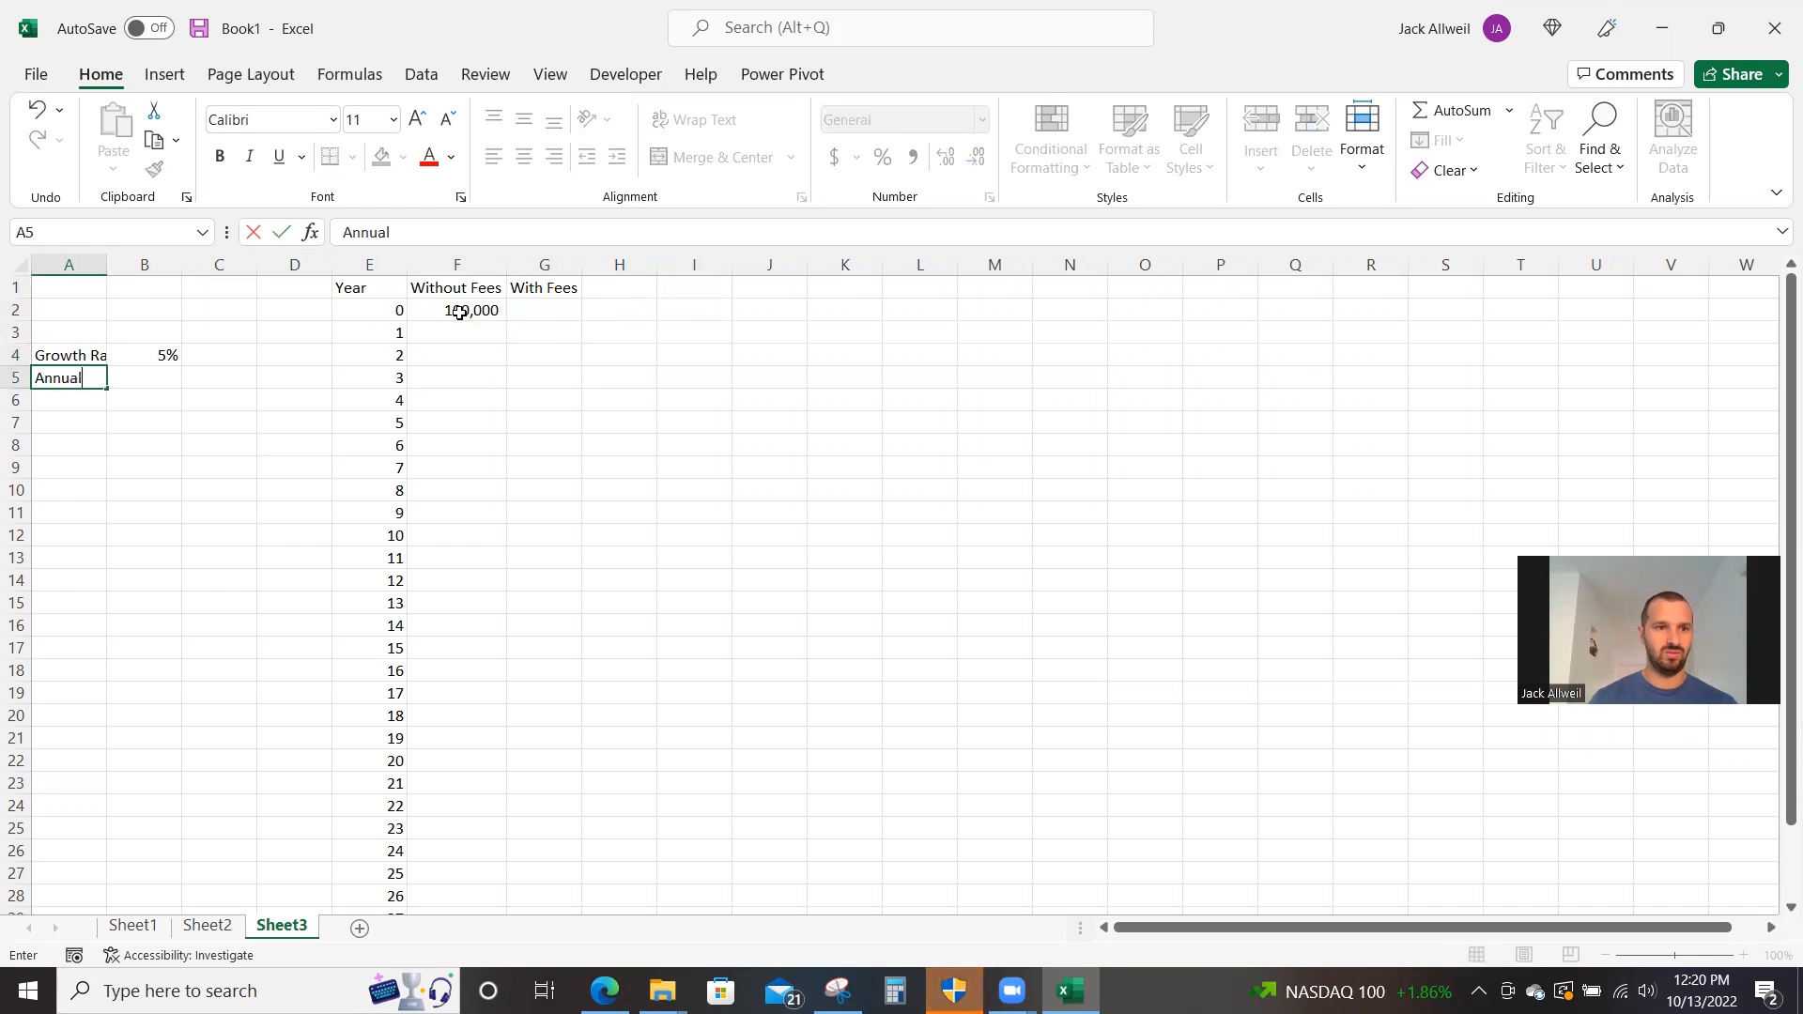
pyautogui.write(' Percentage fee')
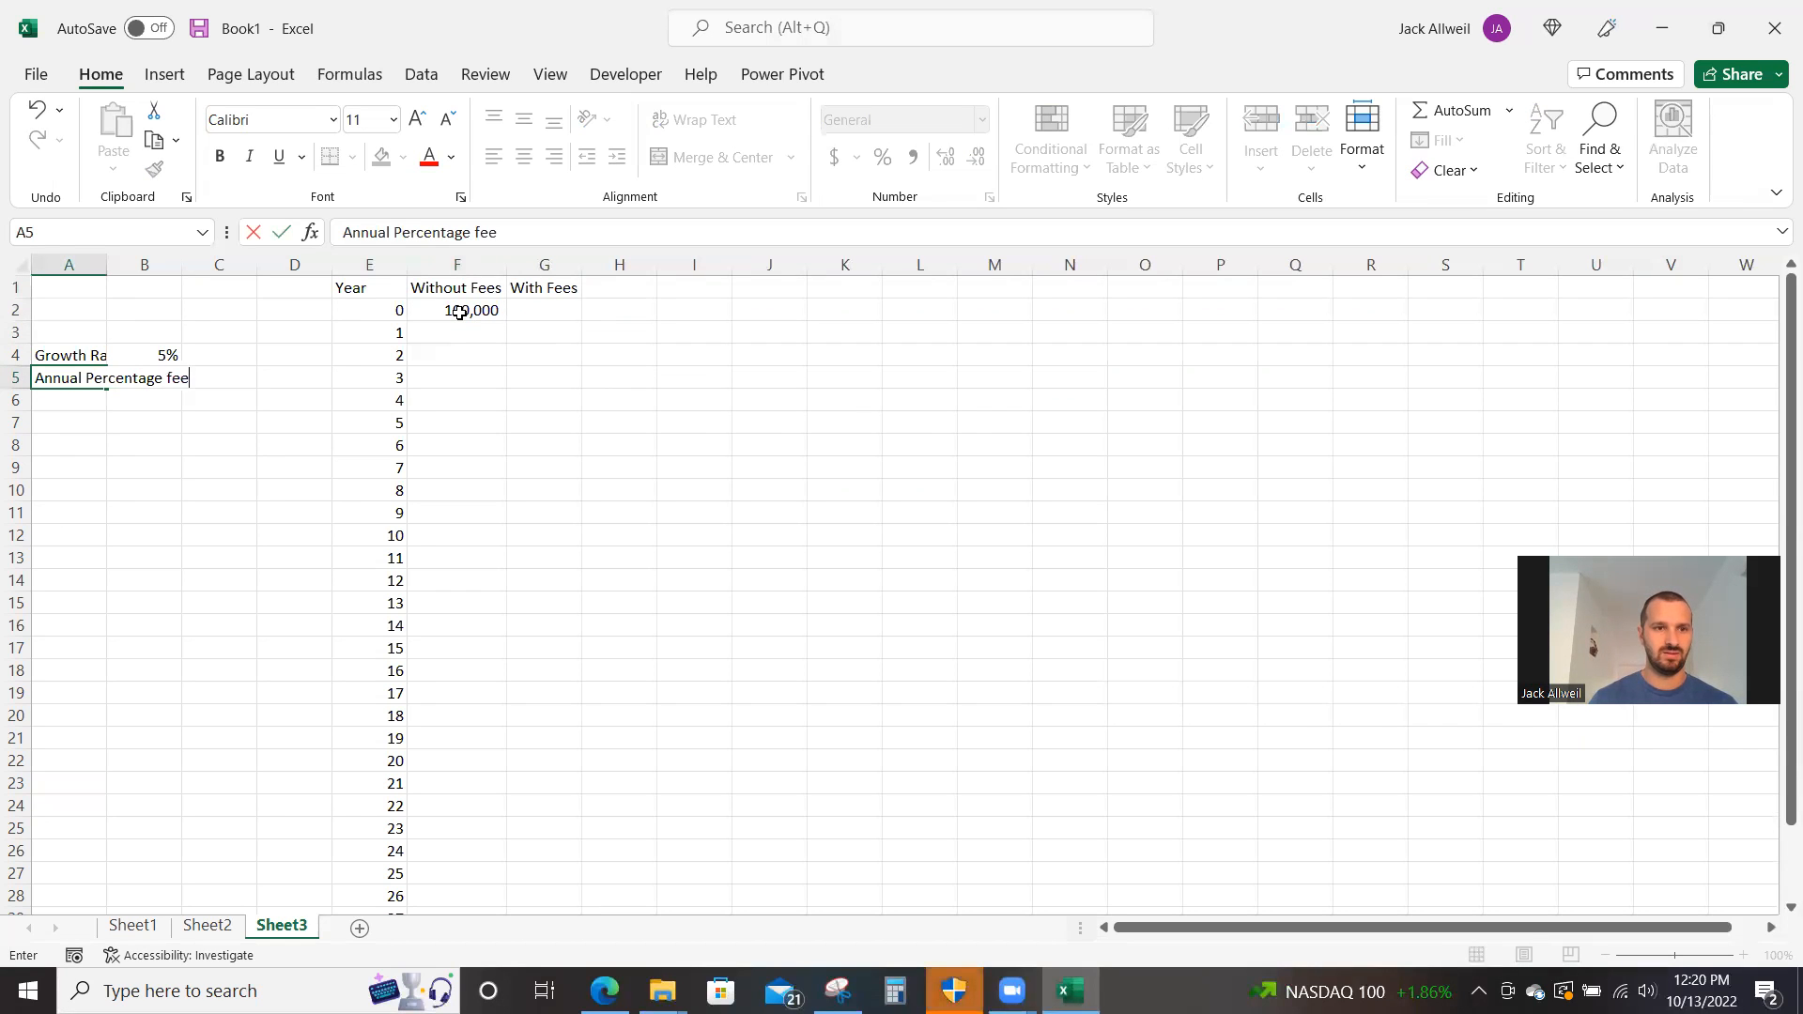
pyautogui.press('Return')
pyautogui.press('Up')
pyautogui.press('Right')
pyautogui.write('1%')
pyautogui.press('Return')
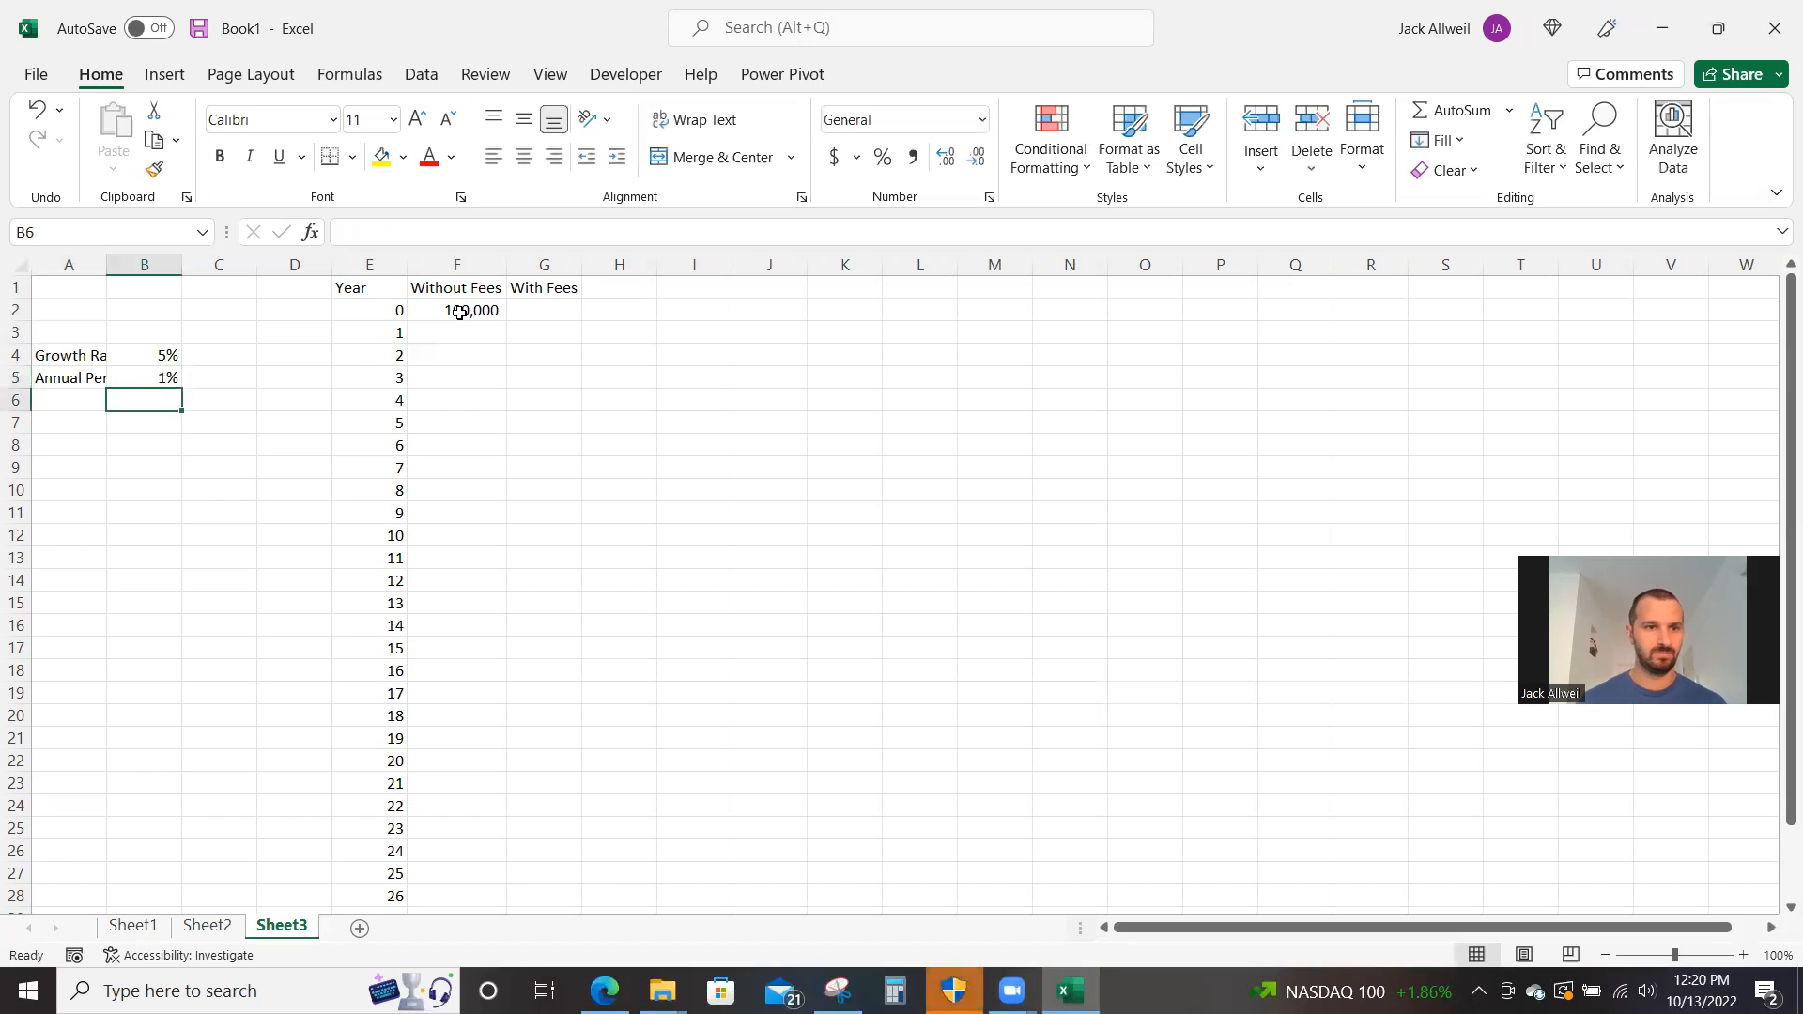
pyautogui.doubleClick(103, 274)
# - Enter the formula =F2*$B$5 in G2, with an absolute reference to the annual fee
pyautogui.click(622, 313)
pyautogui.write('=')
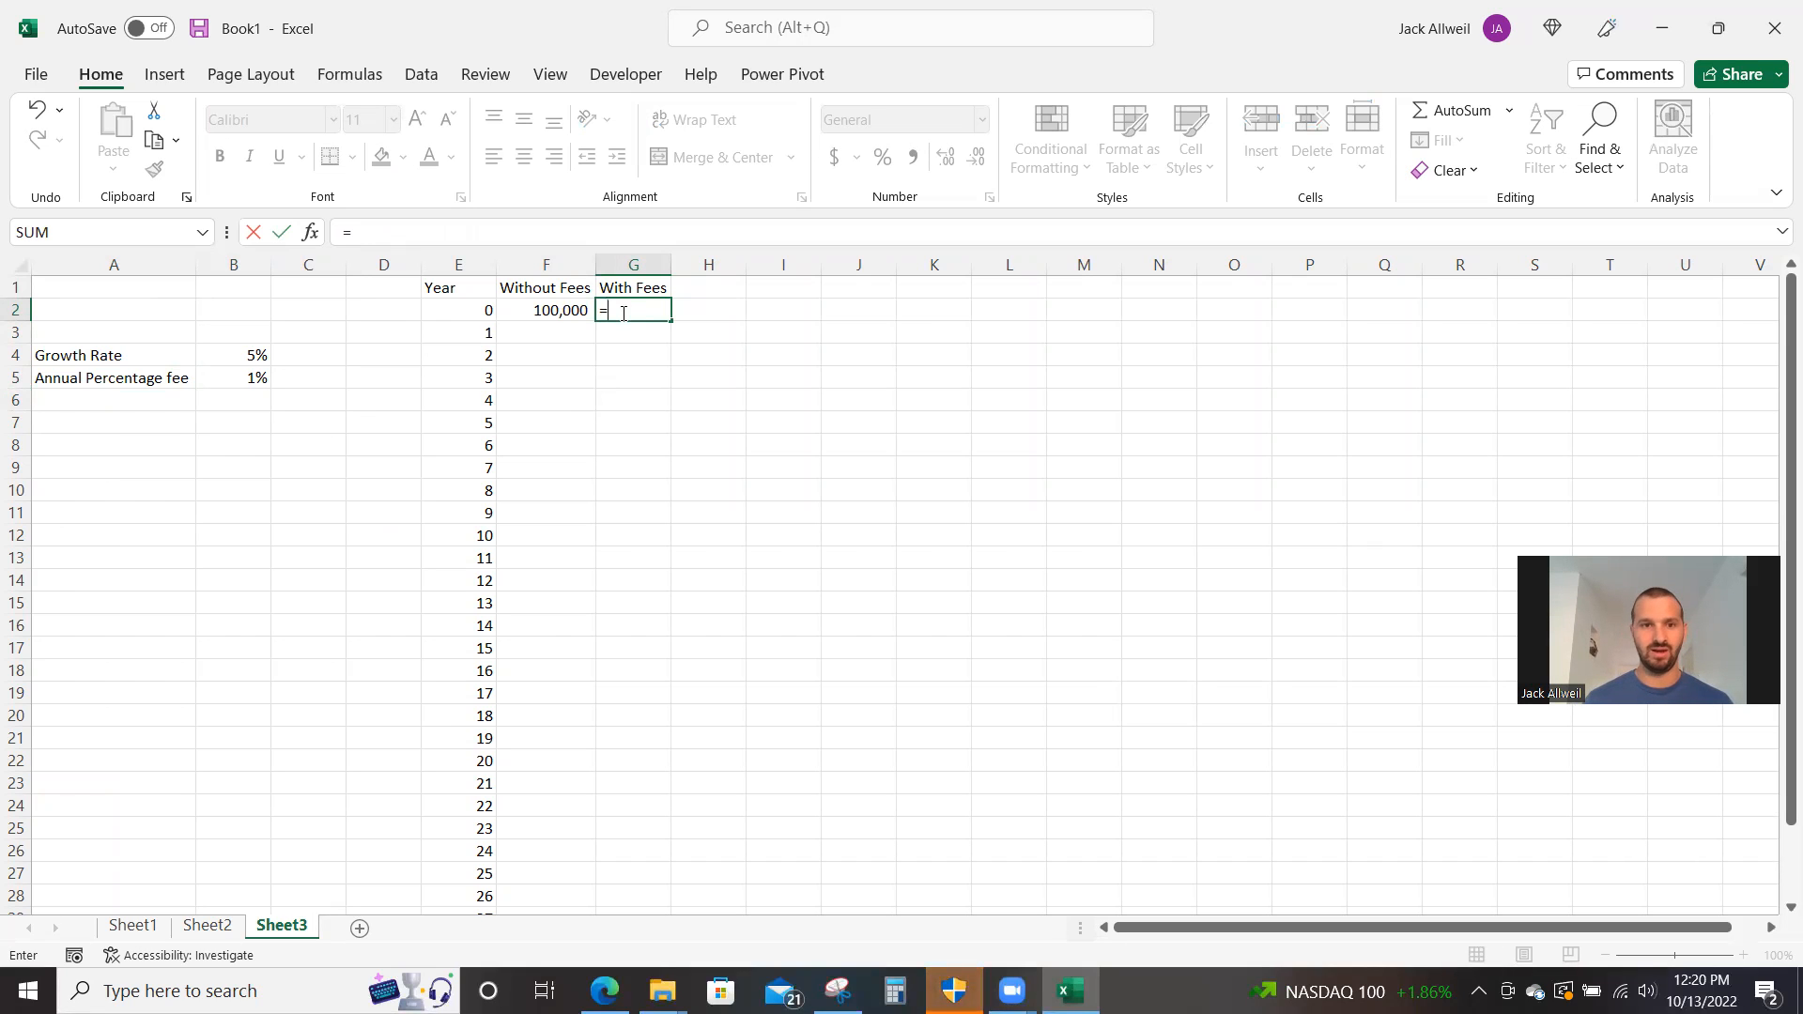
pyautogui.press('Left')
pyautogui.write('*')
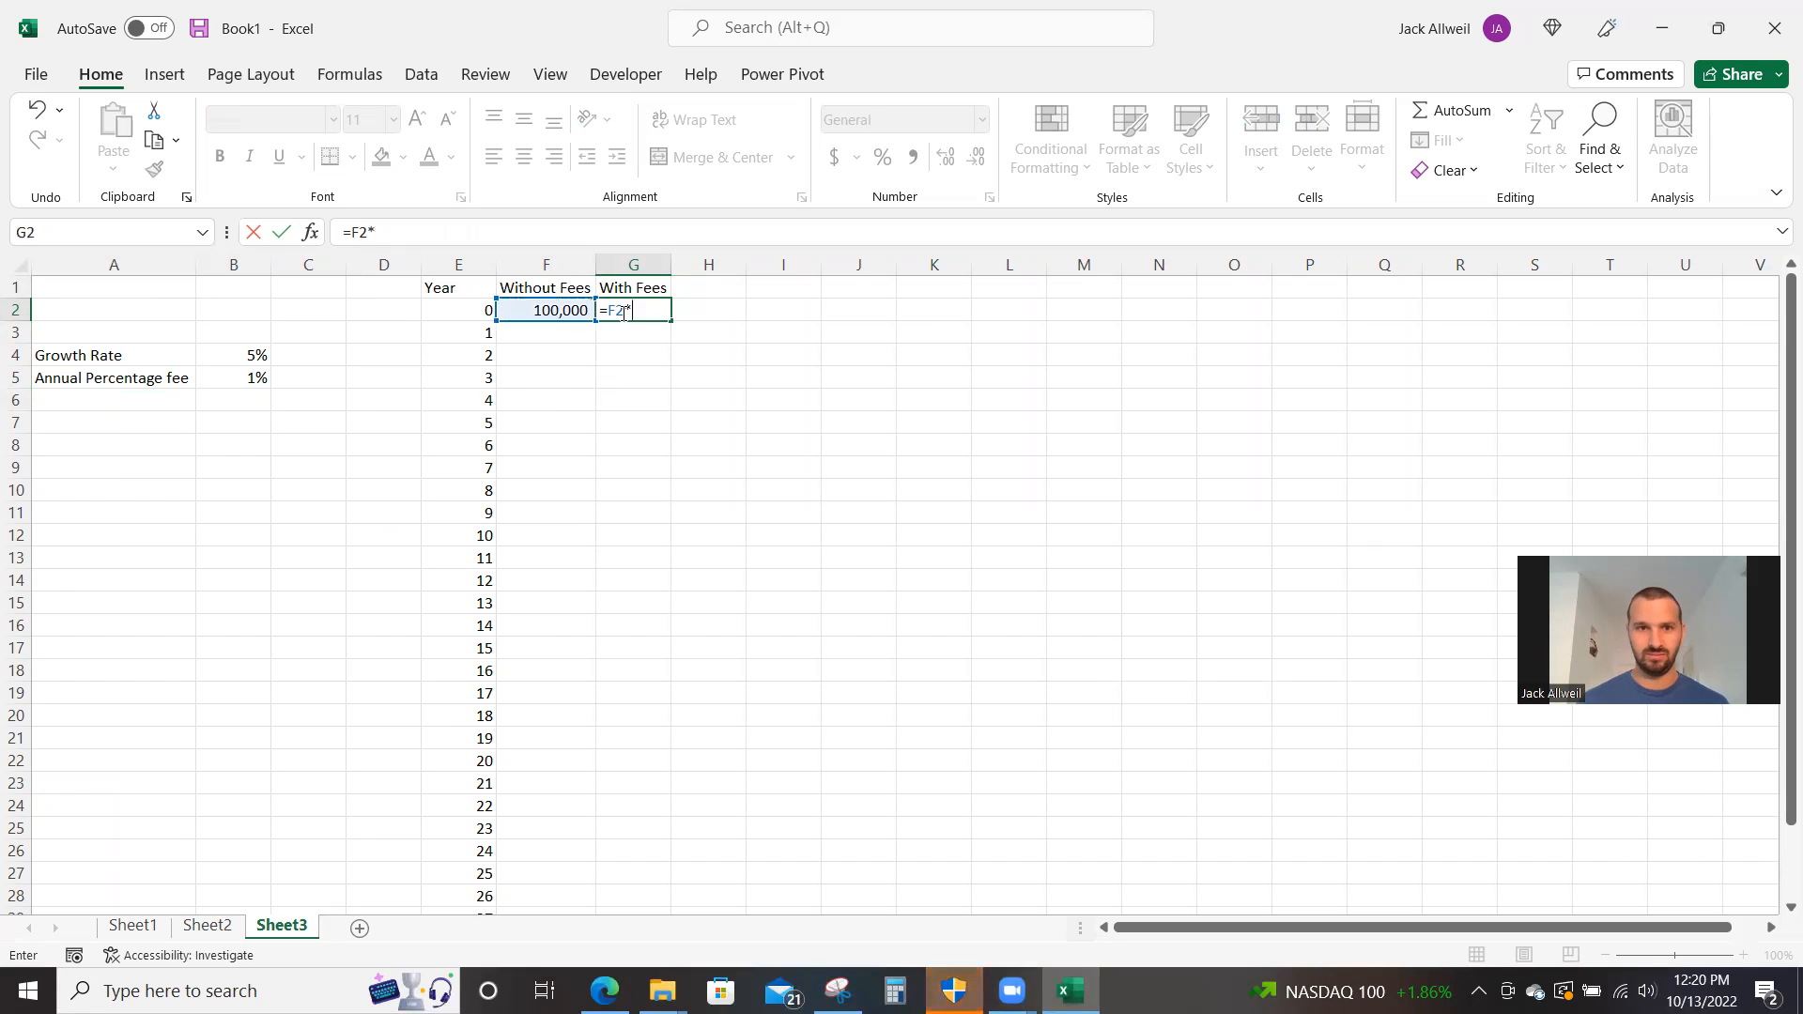
pyautogui.click(264, 375)
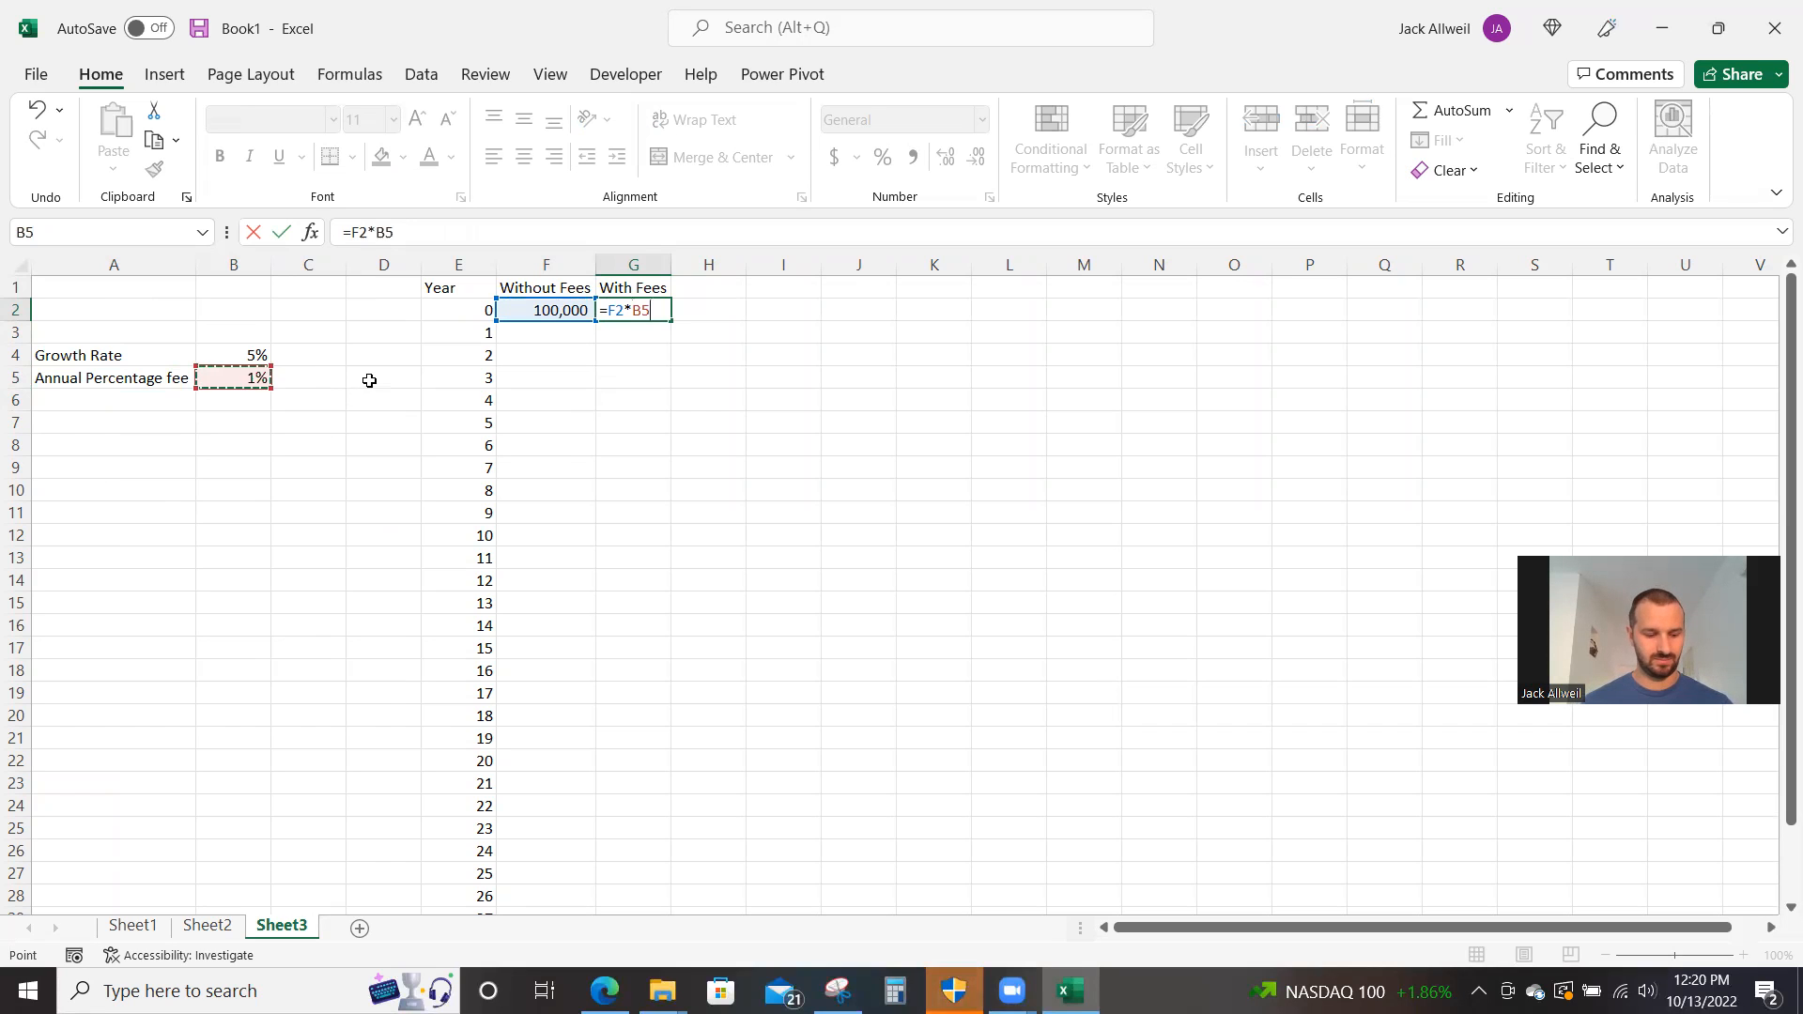
pyautogui.press('F4')
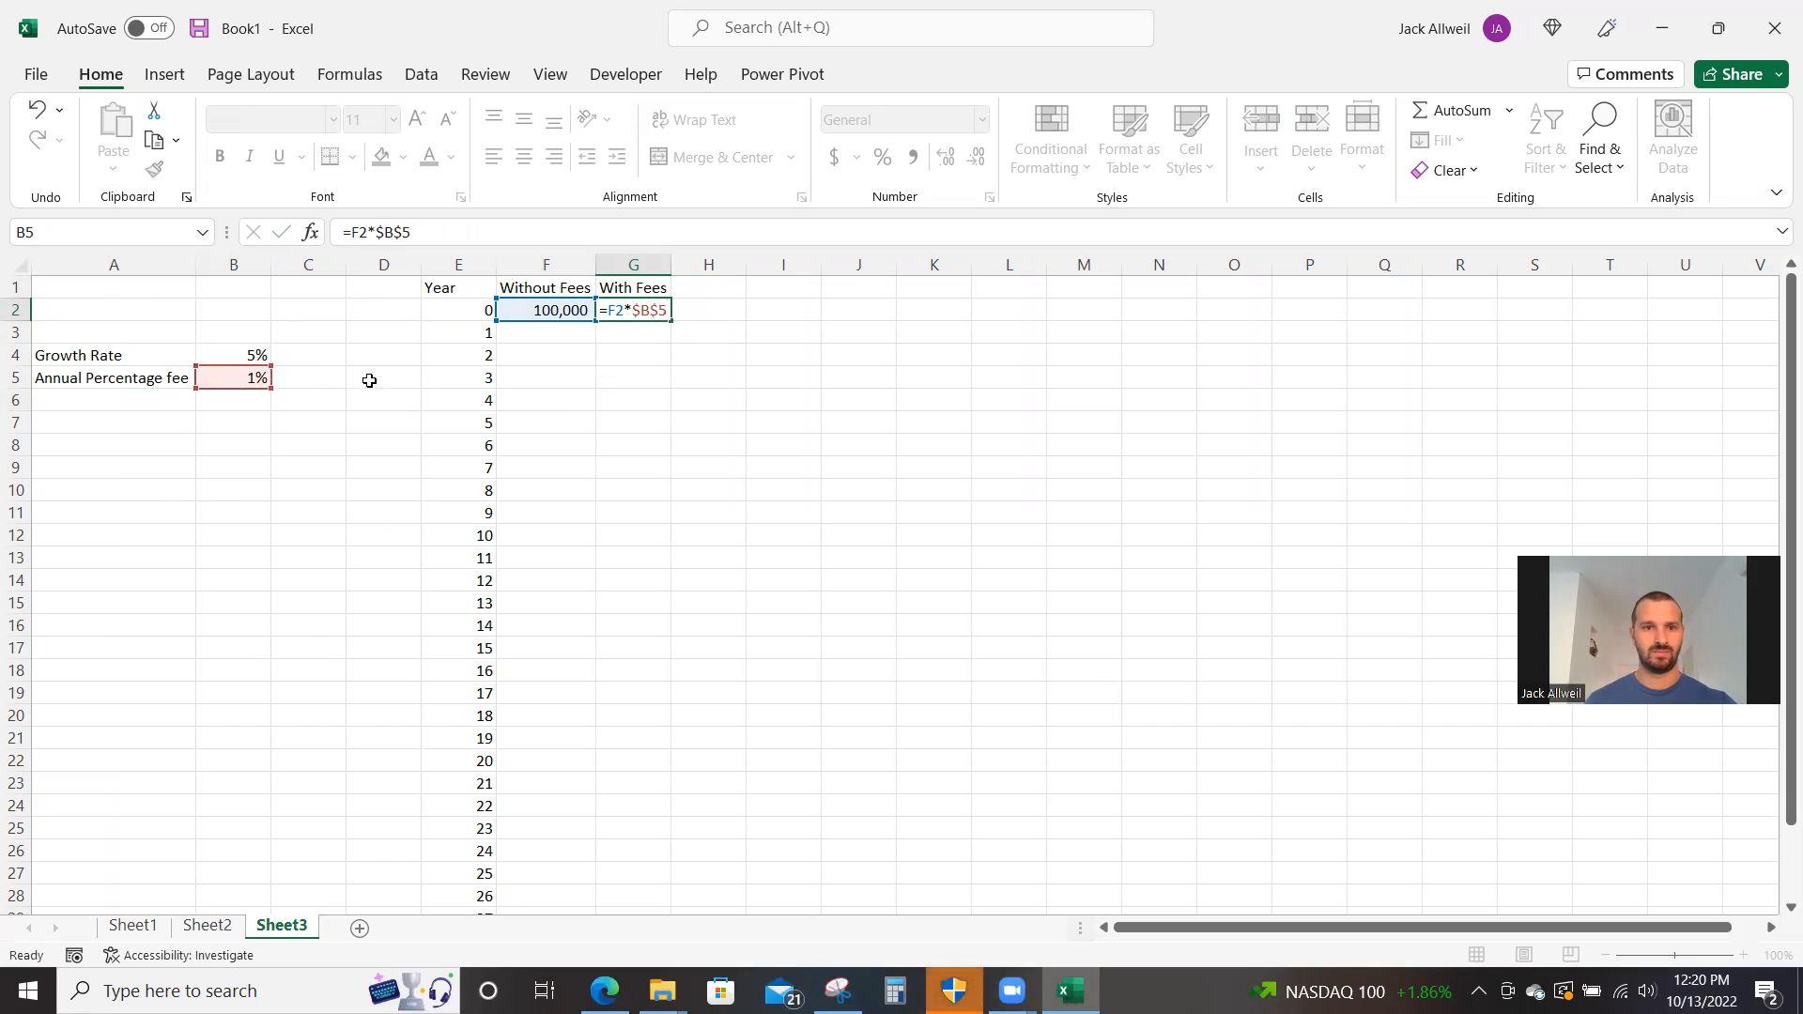
pyautogui.press('Return')
pyautogui.press('Left')
pyautogui.press('Right')
pyautogui.press('Up')
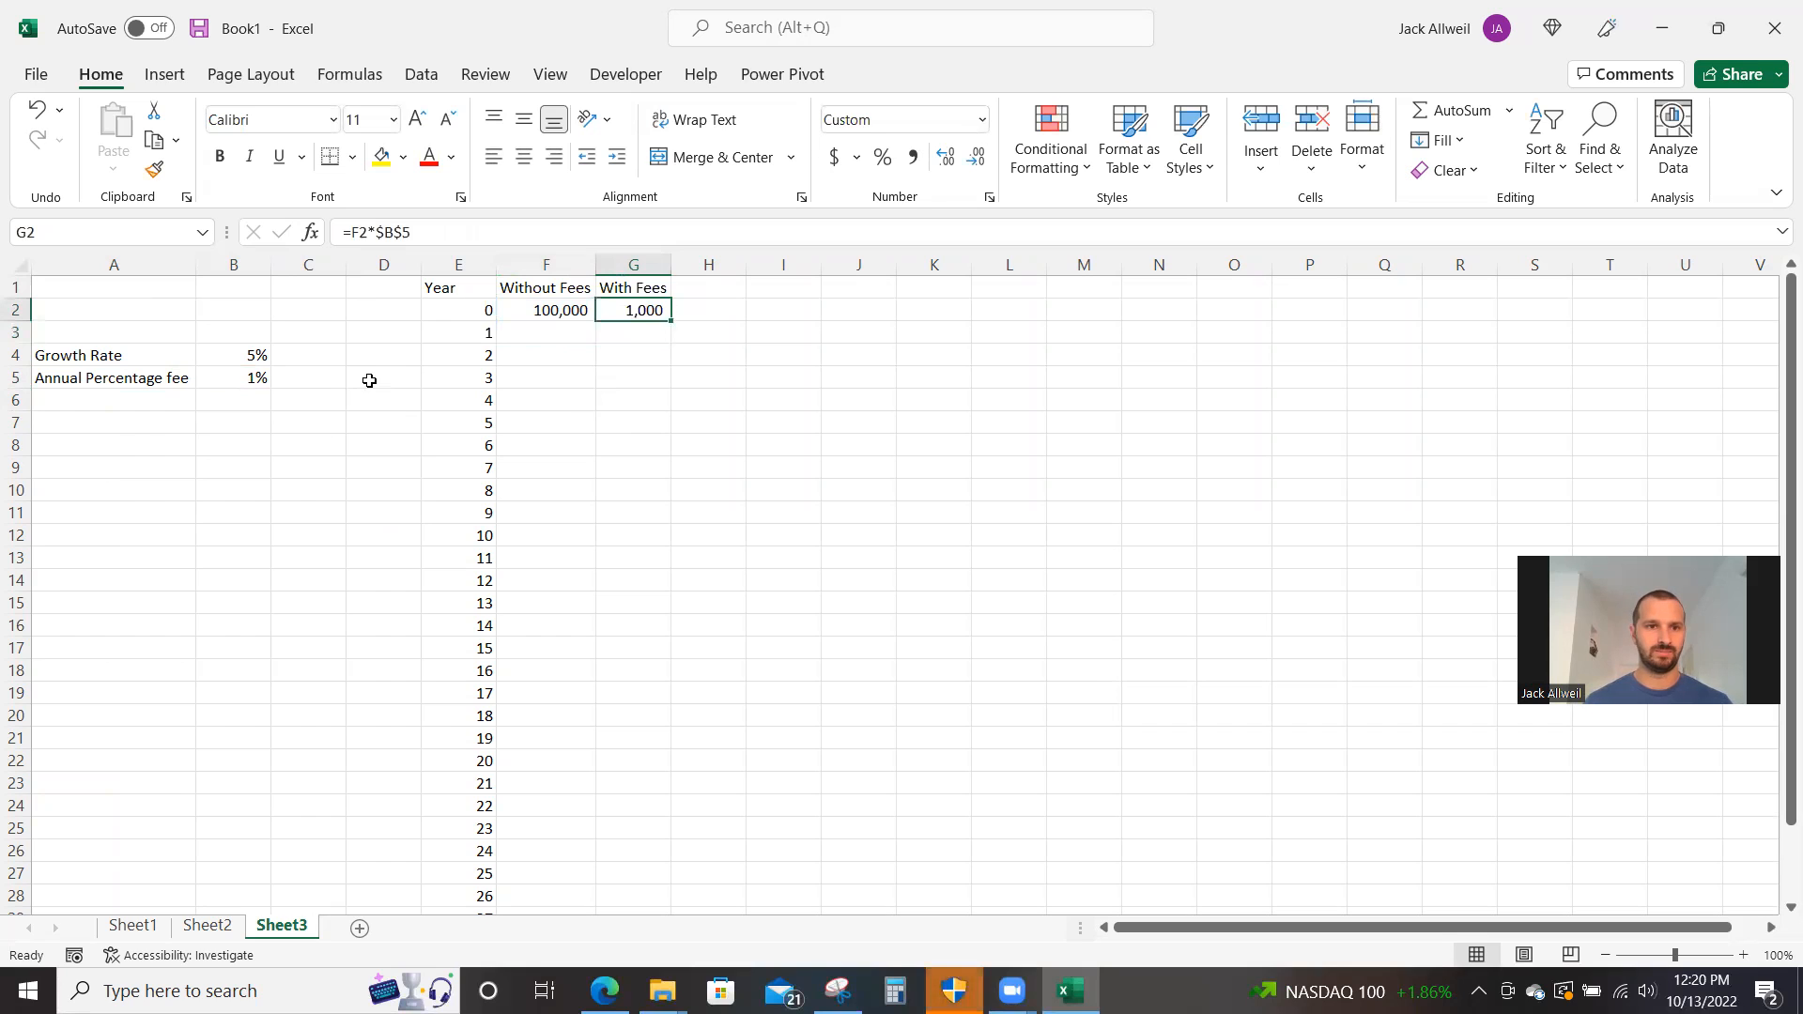
# - Change the G2 formula to =F2*(1-$B$5) so the fee is deducted from the starting balance
pyautogui.click(377, 232)
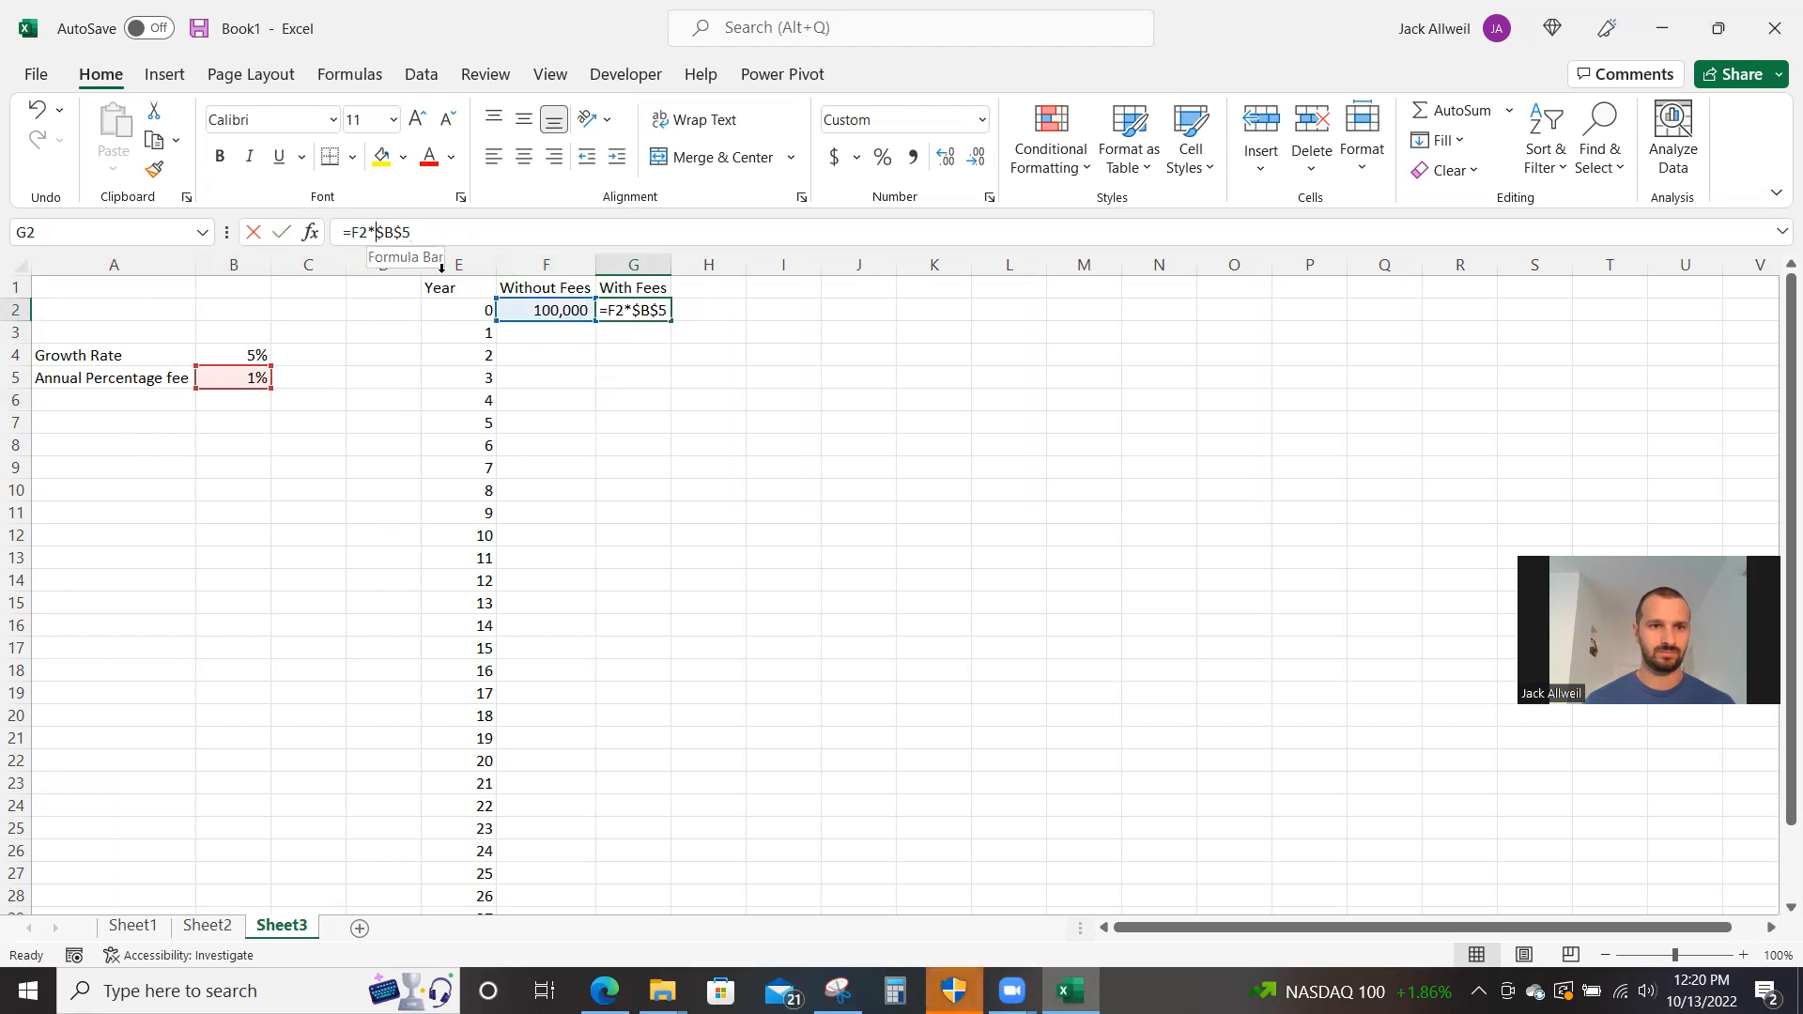
pyautogui.write('(1-')
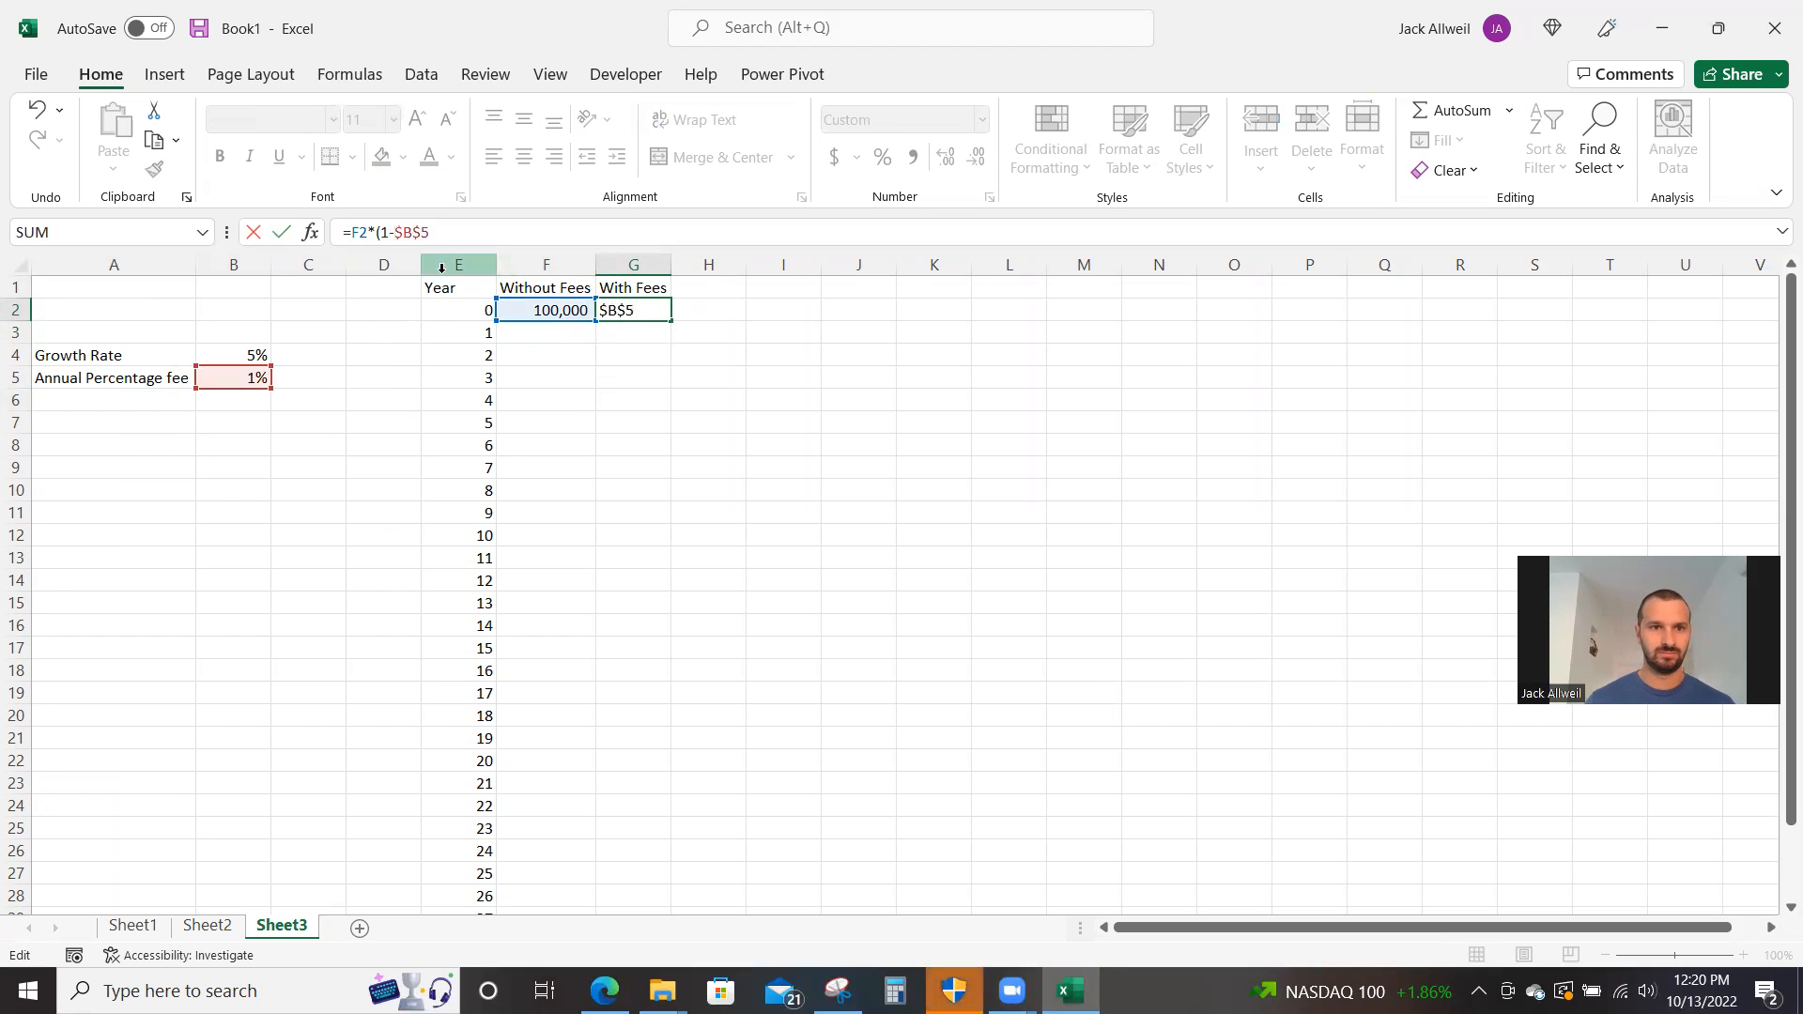
pyautogui.press('End')
pyautogui.write(')')
pyautogui.press('Return')
# - Enter the year 1 growth formula =F2*(1+$B$4) in F3, with an absolute reference to the growth rate
pyautogui.press('Up')
pyautogui.press('Left')
pyautogui.press('Down')
pyautogui.write('=')
pyautogui.press('Up')
pyautogui.write('*(')
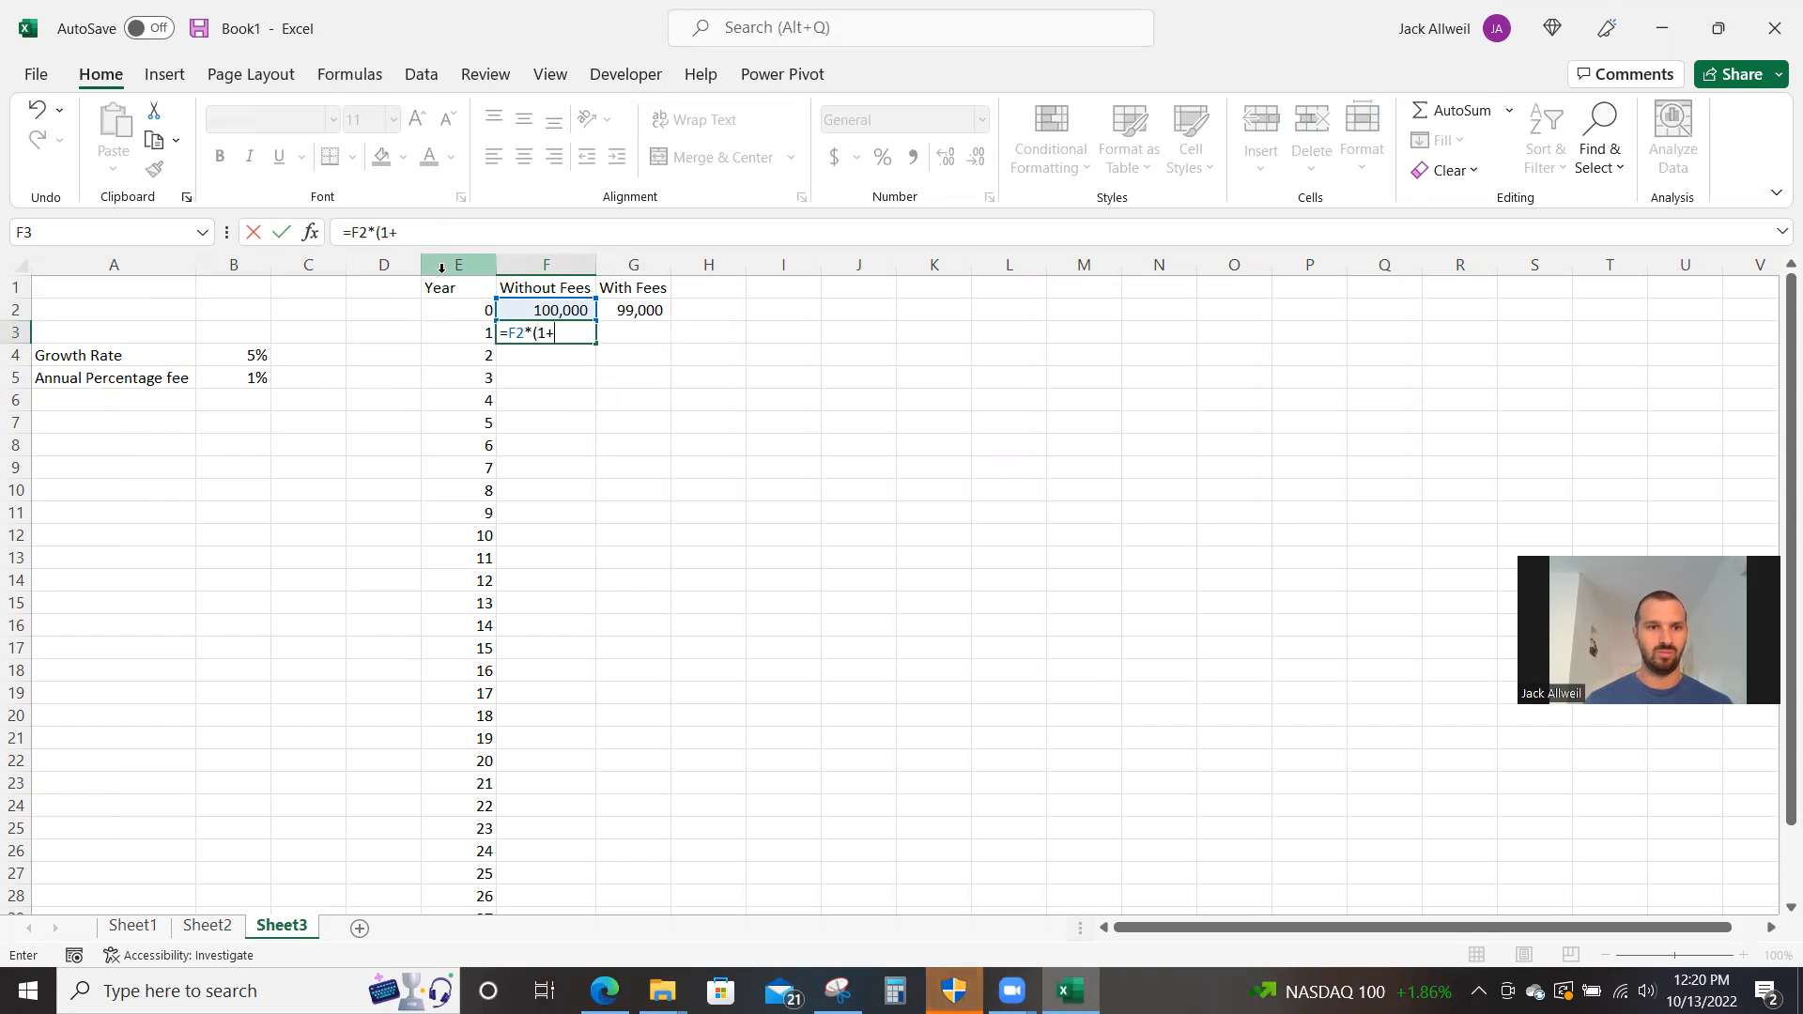
pyautogui.write('1+')
pyautogui.click(245, 360)
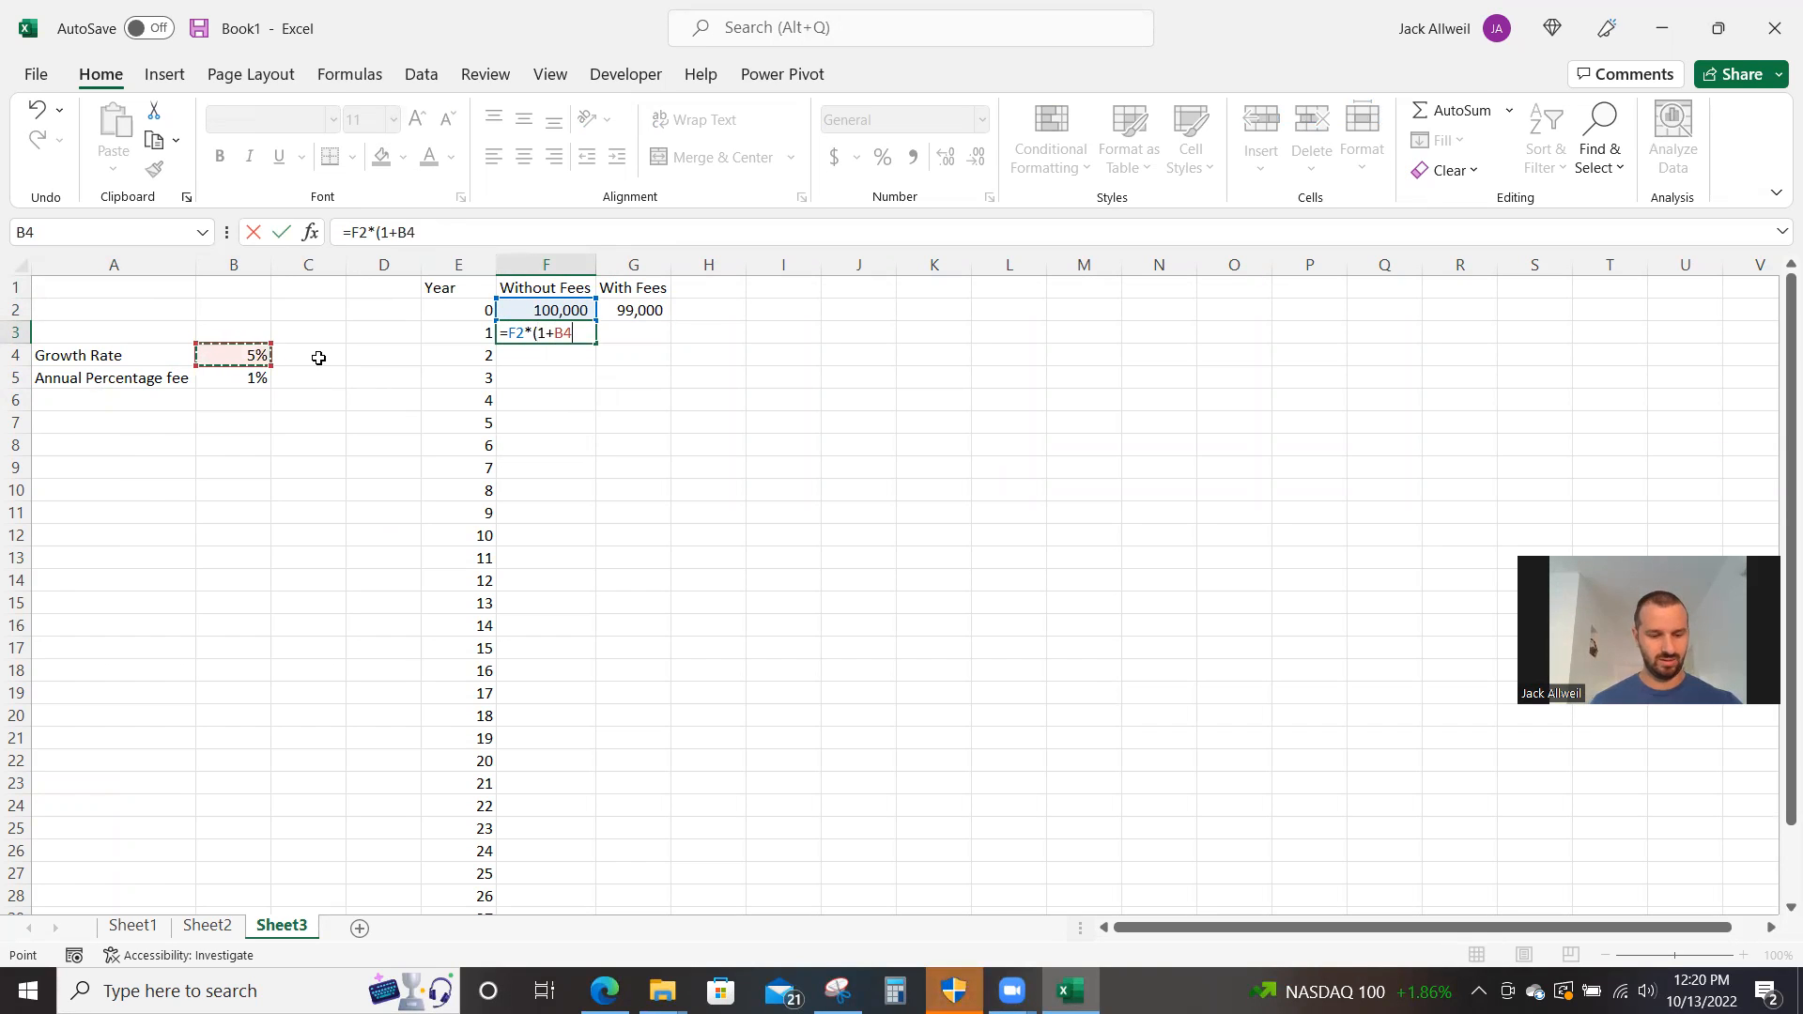
pyautogui.press('F4')
pyautogui.write(')')
pyautogui.press('Return')
# - Copy the F3 growth formula down the Without Fees column to year 30, filling F4:F32
pyautogui.press('Up')
pyautogui.hotkey('ctrl', 'c')
pyautogui.press('Left')
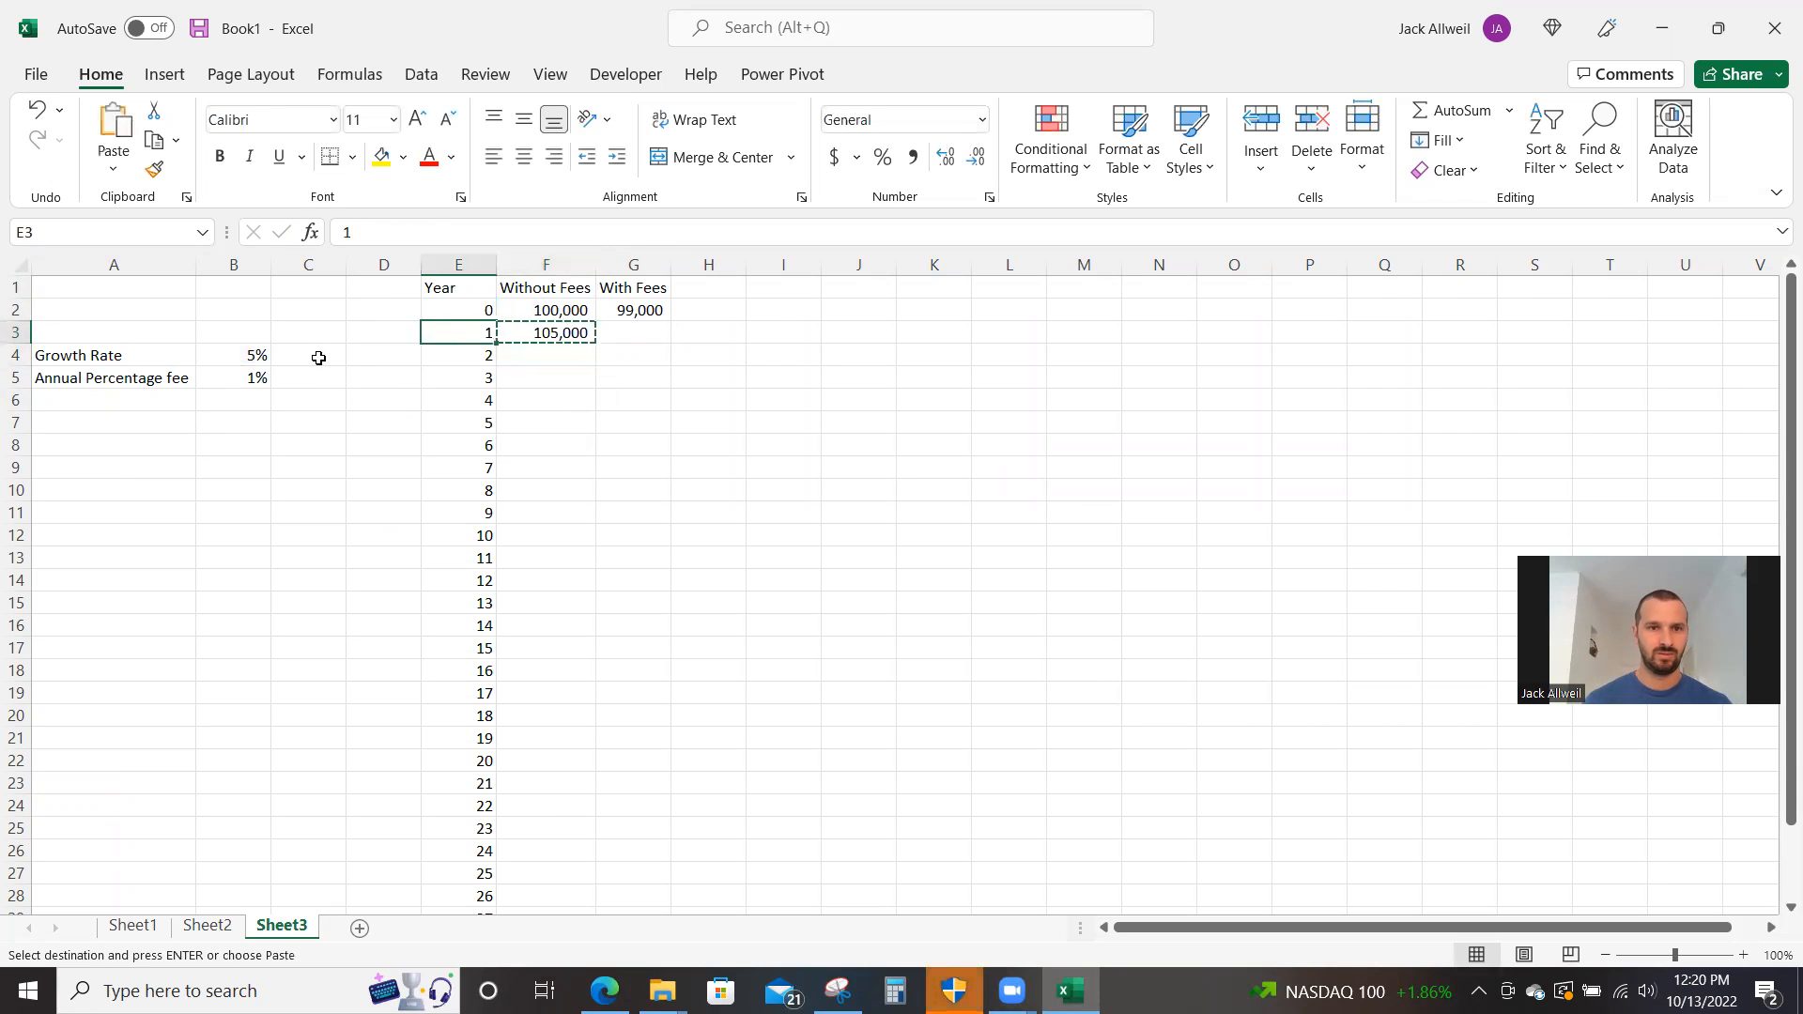
pyautogui.hotkey('ctrl', 'Down')
pyautogui.press('Right')
pyautogui.hotkey('ctrl', 'v')
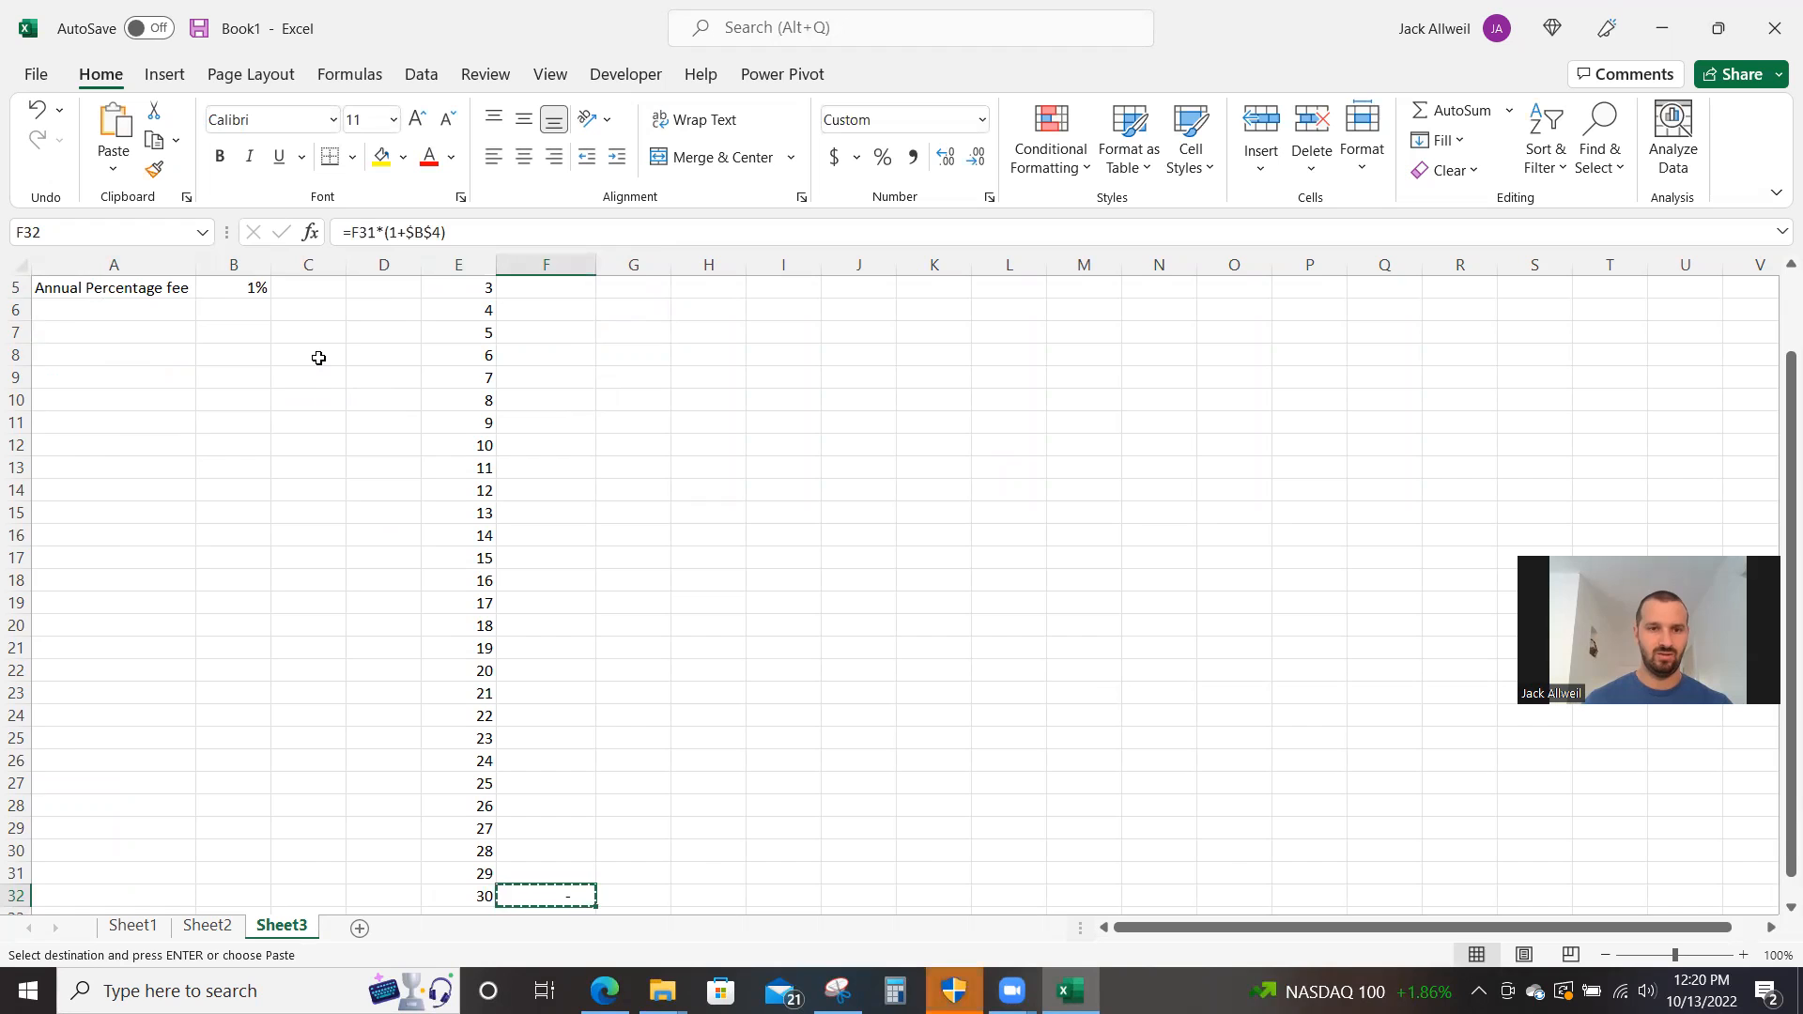
pyautogui.hotkey('ctrl', 'shift', 'Up')
pyautogui.hotkey('shift', 'Down')
pyautogui.hotkey('ctrl', 'v')
pyautogui.press('Escape')
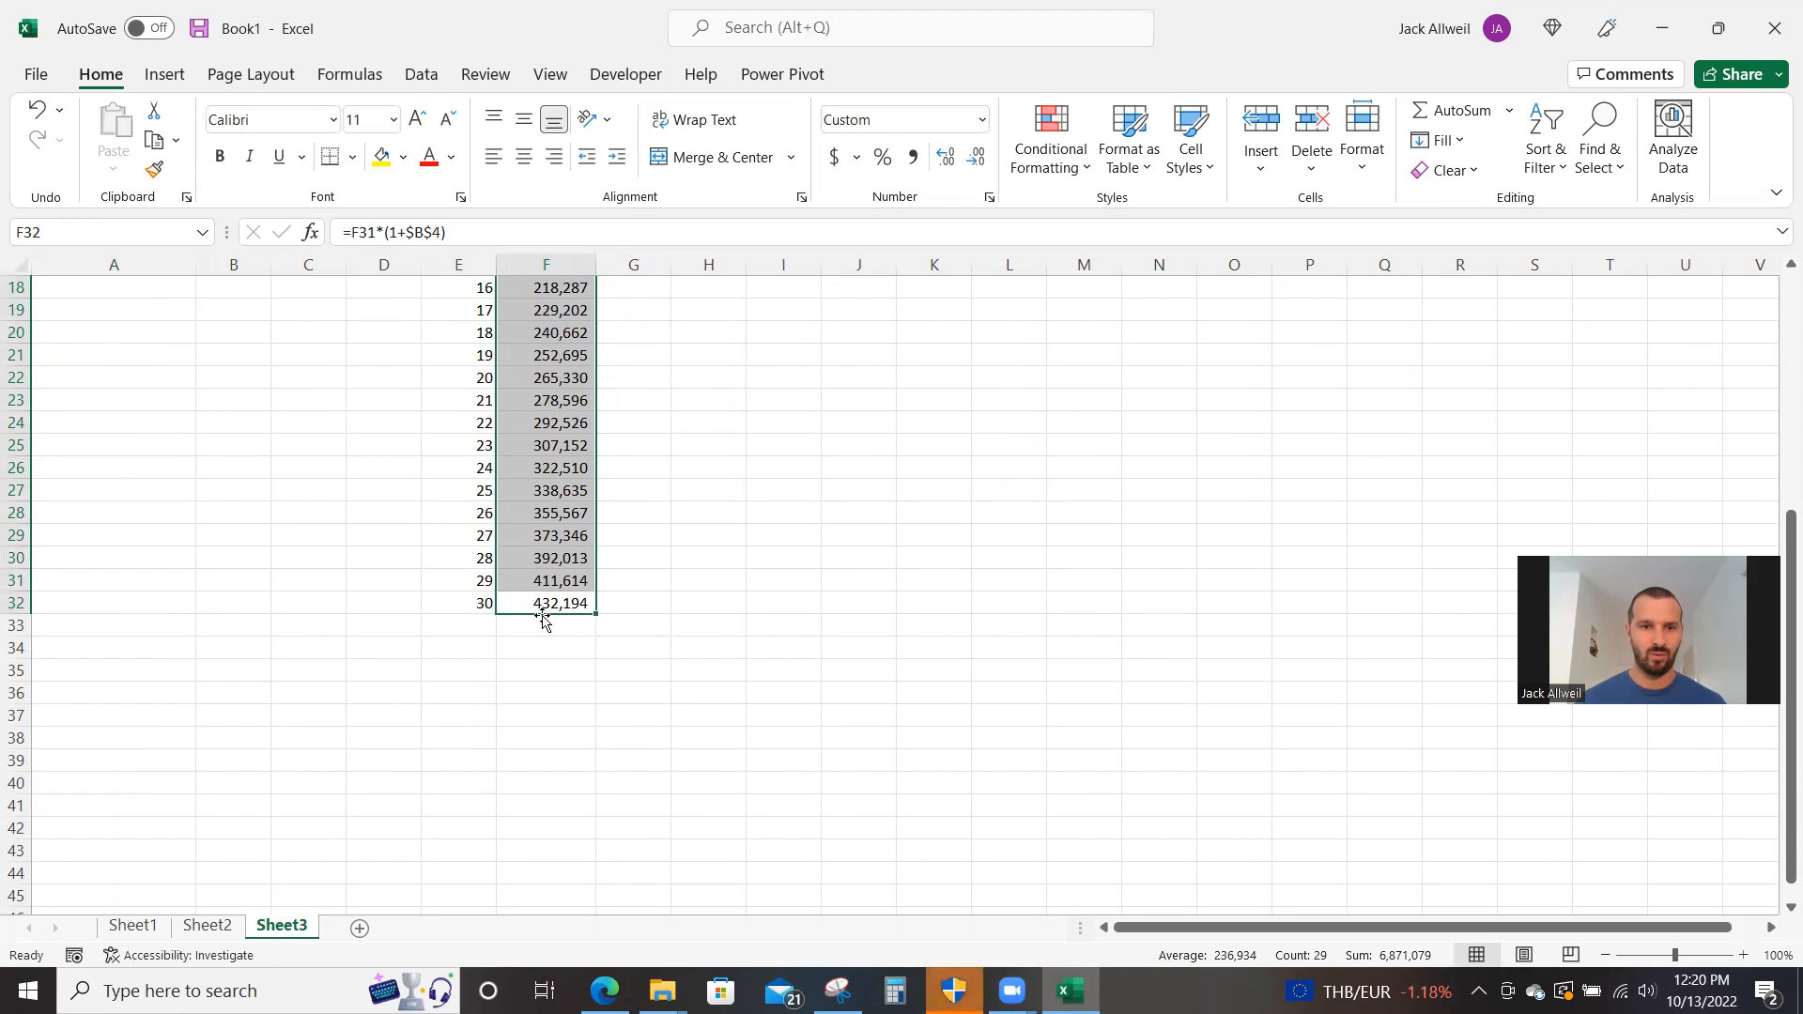
pyautogui.scroll(6, 543, 620)
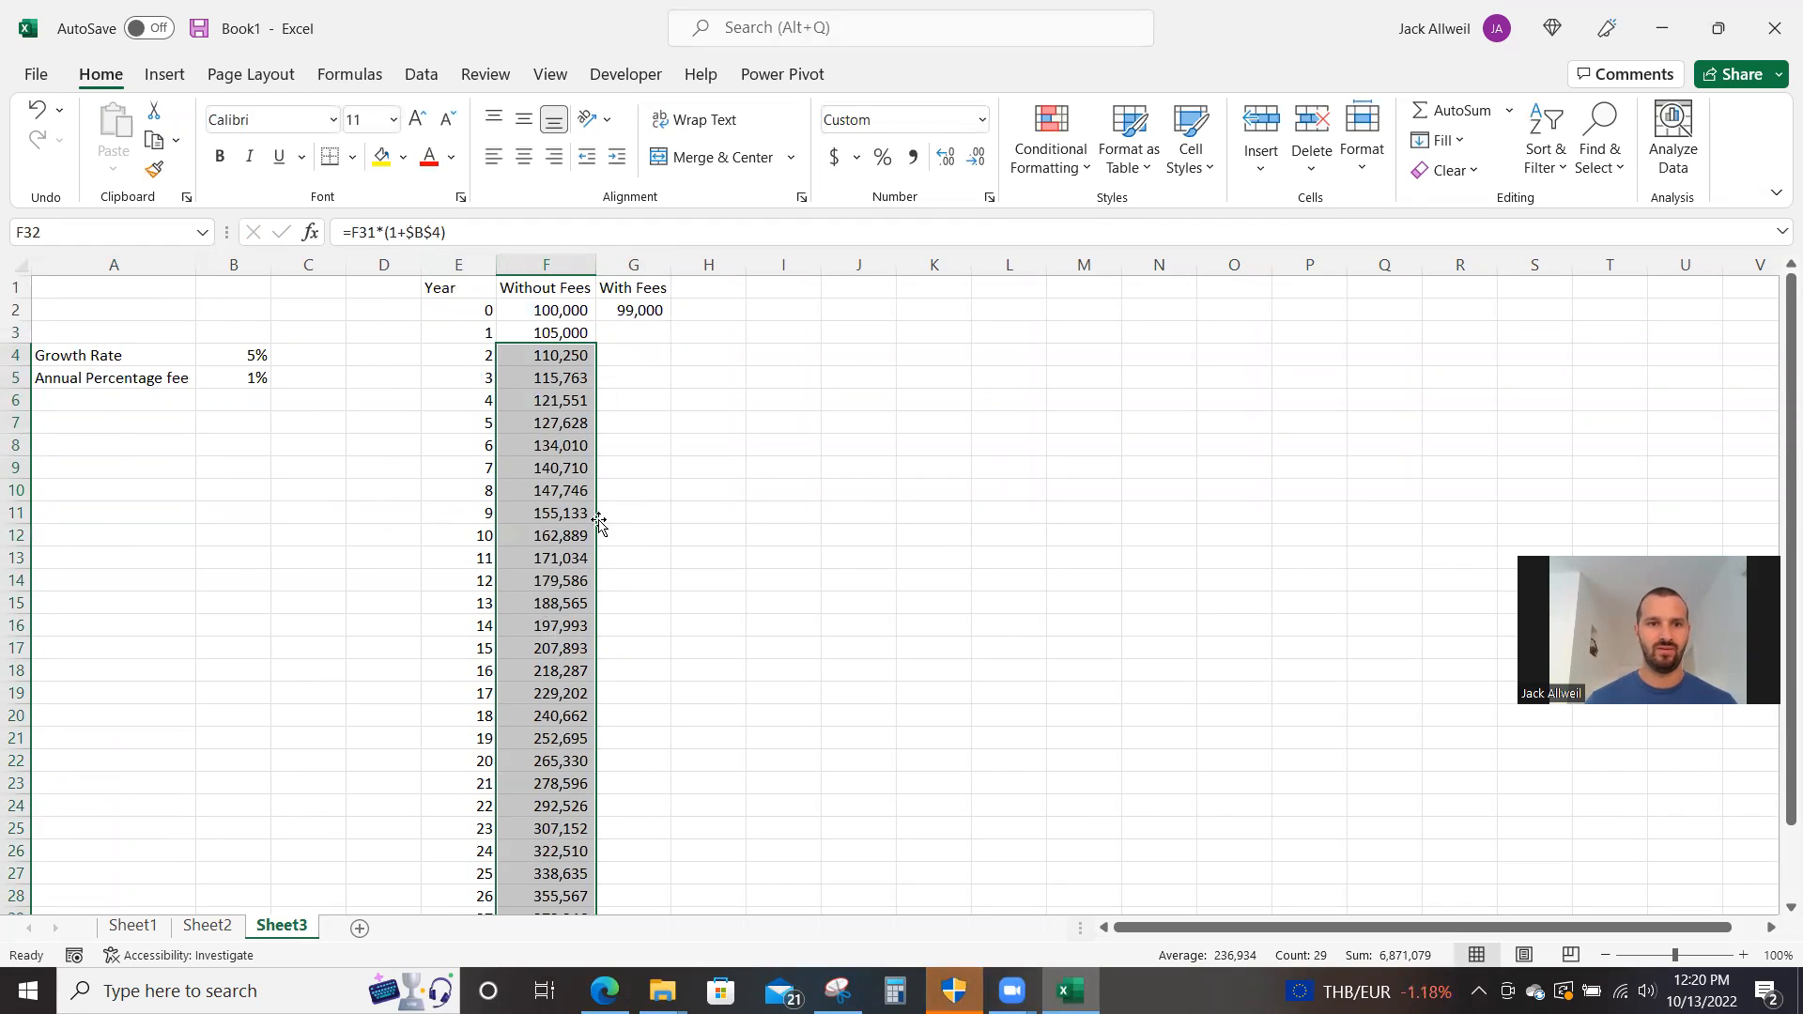
# - Enter the year 1 formula =G2*(1+$B$4)*(1-$B$5) in G3, with absolute references to the growth rate and annual fee
pyautogui.click(632, 331)
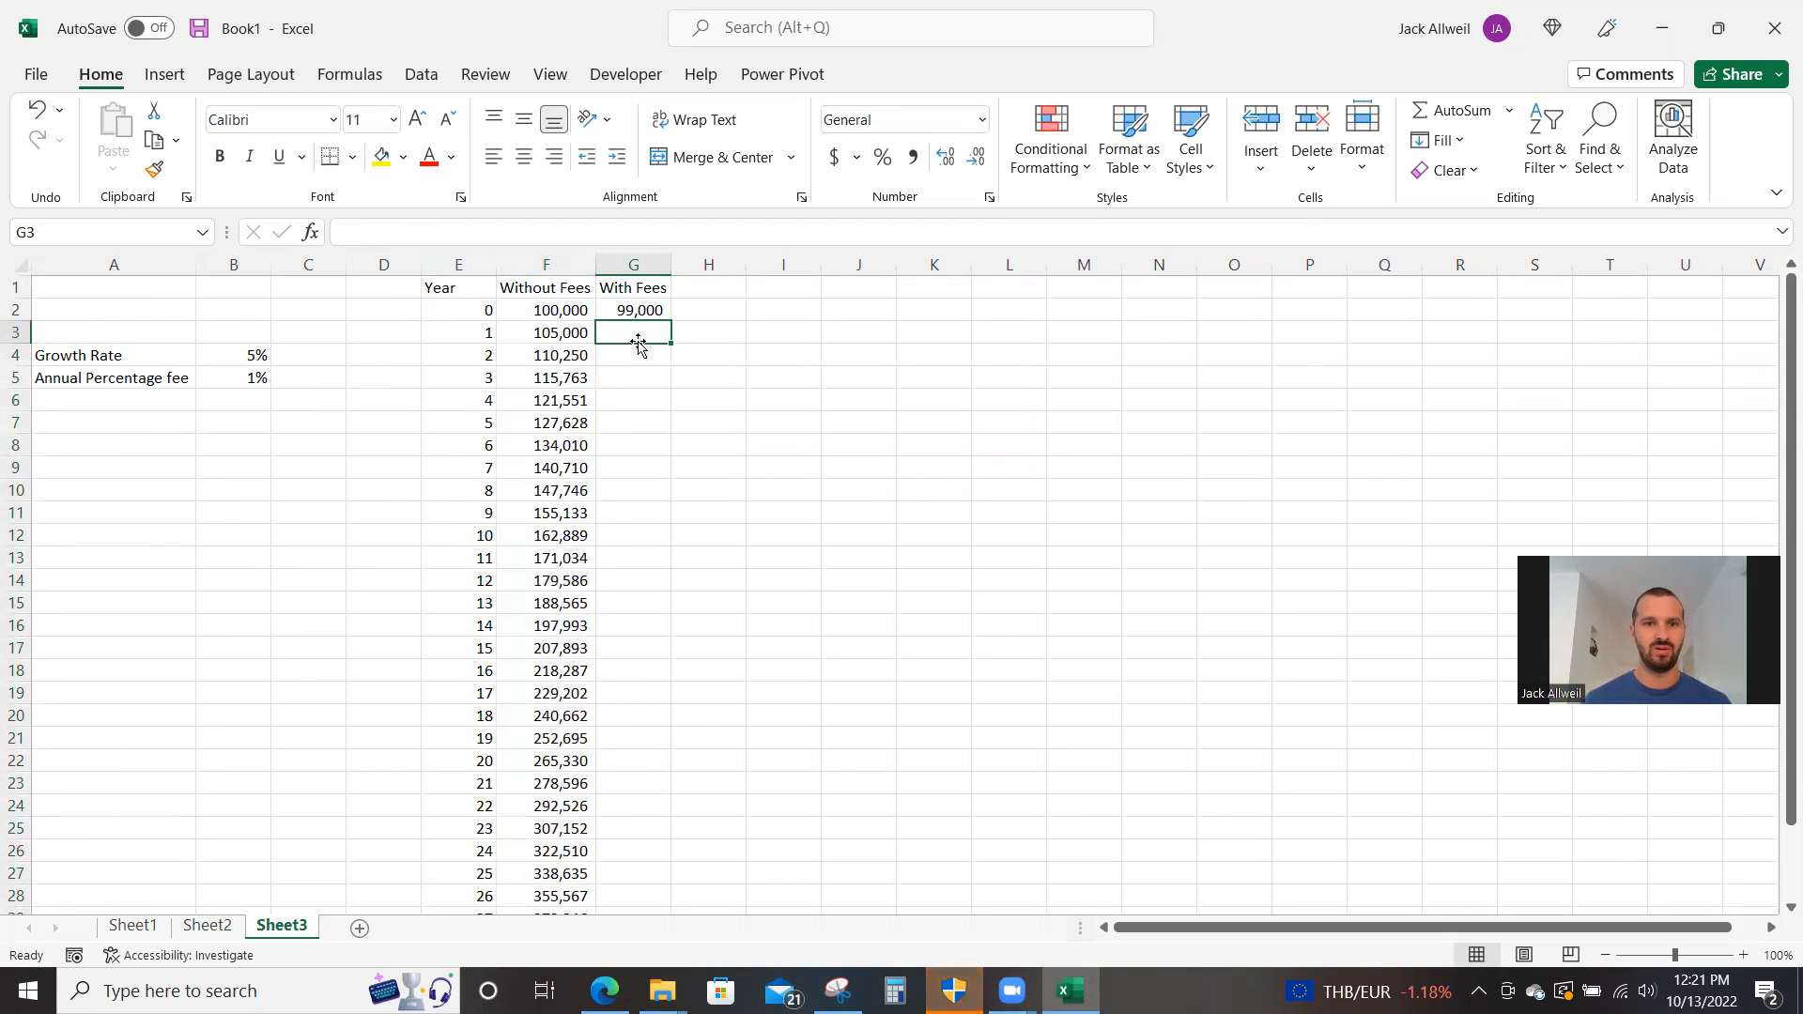
pyautogui.press('Up')
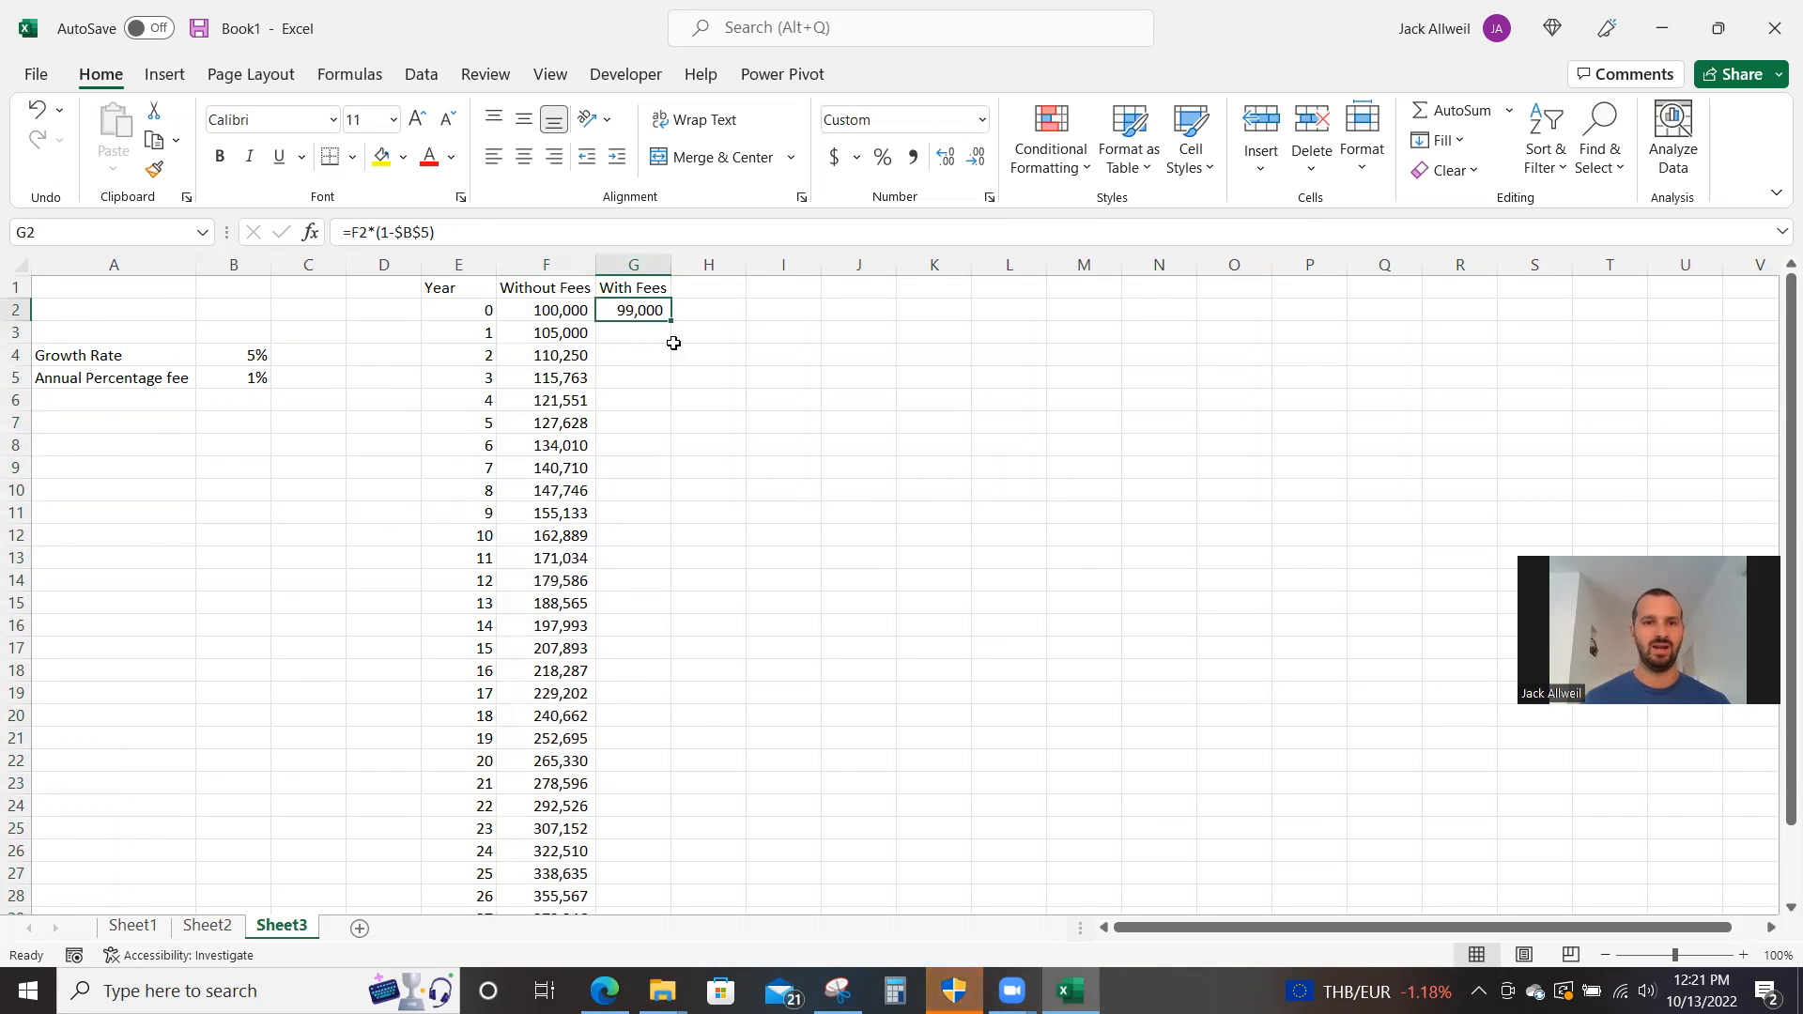
pyautogui.click(627, 327)
pyautogui.write('=')
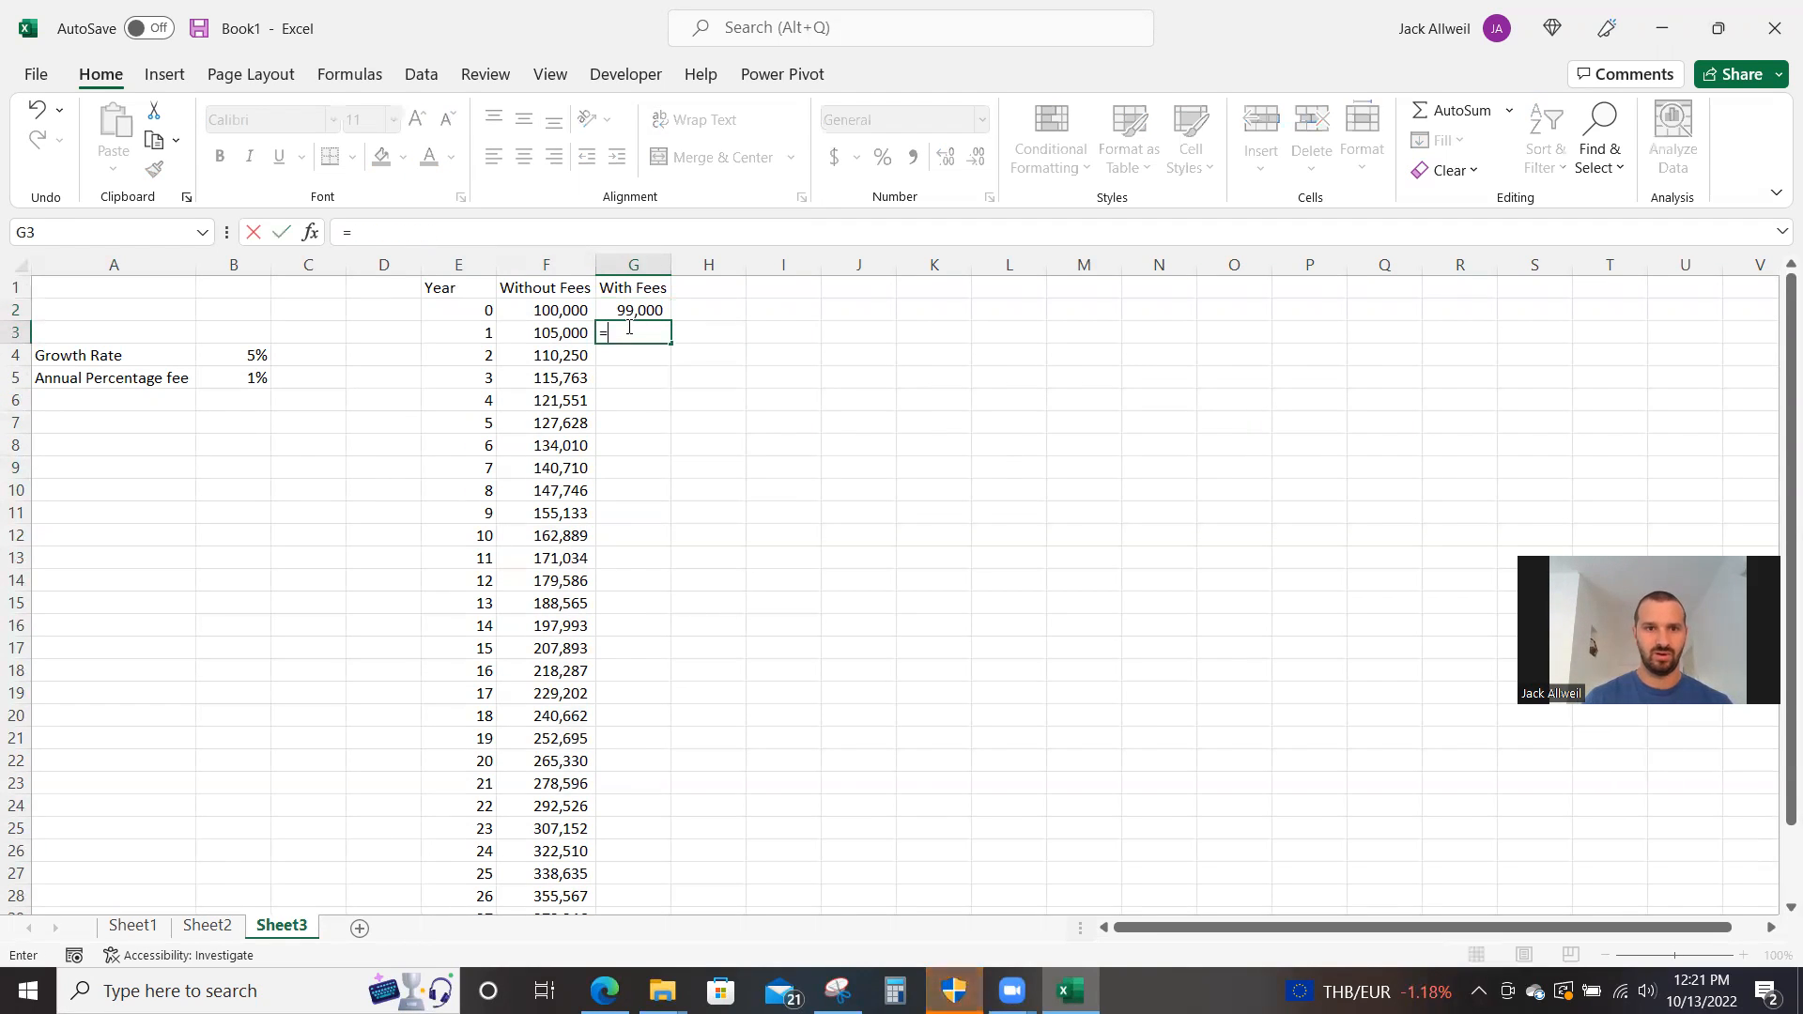
pyautogui.press('Up')
pyautogui.write('*')
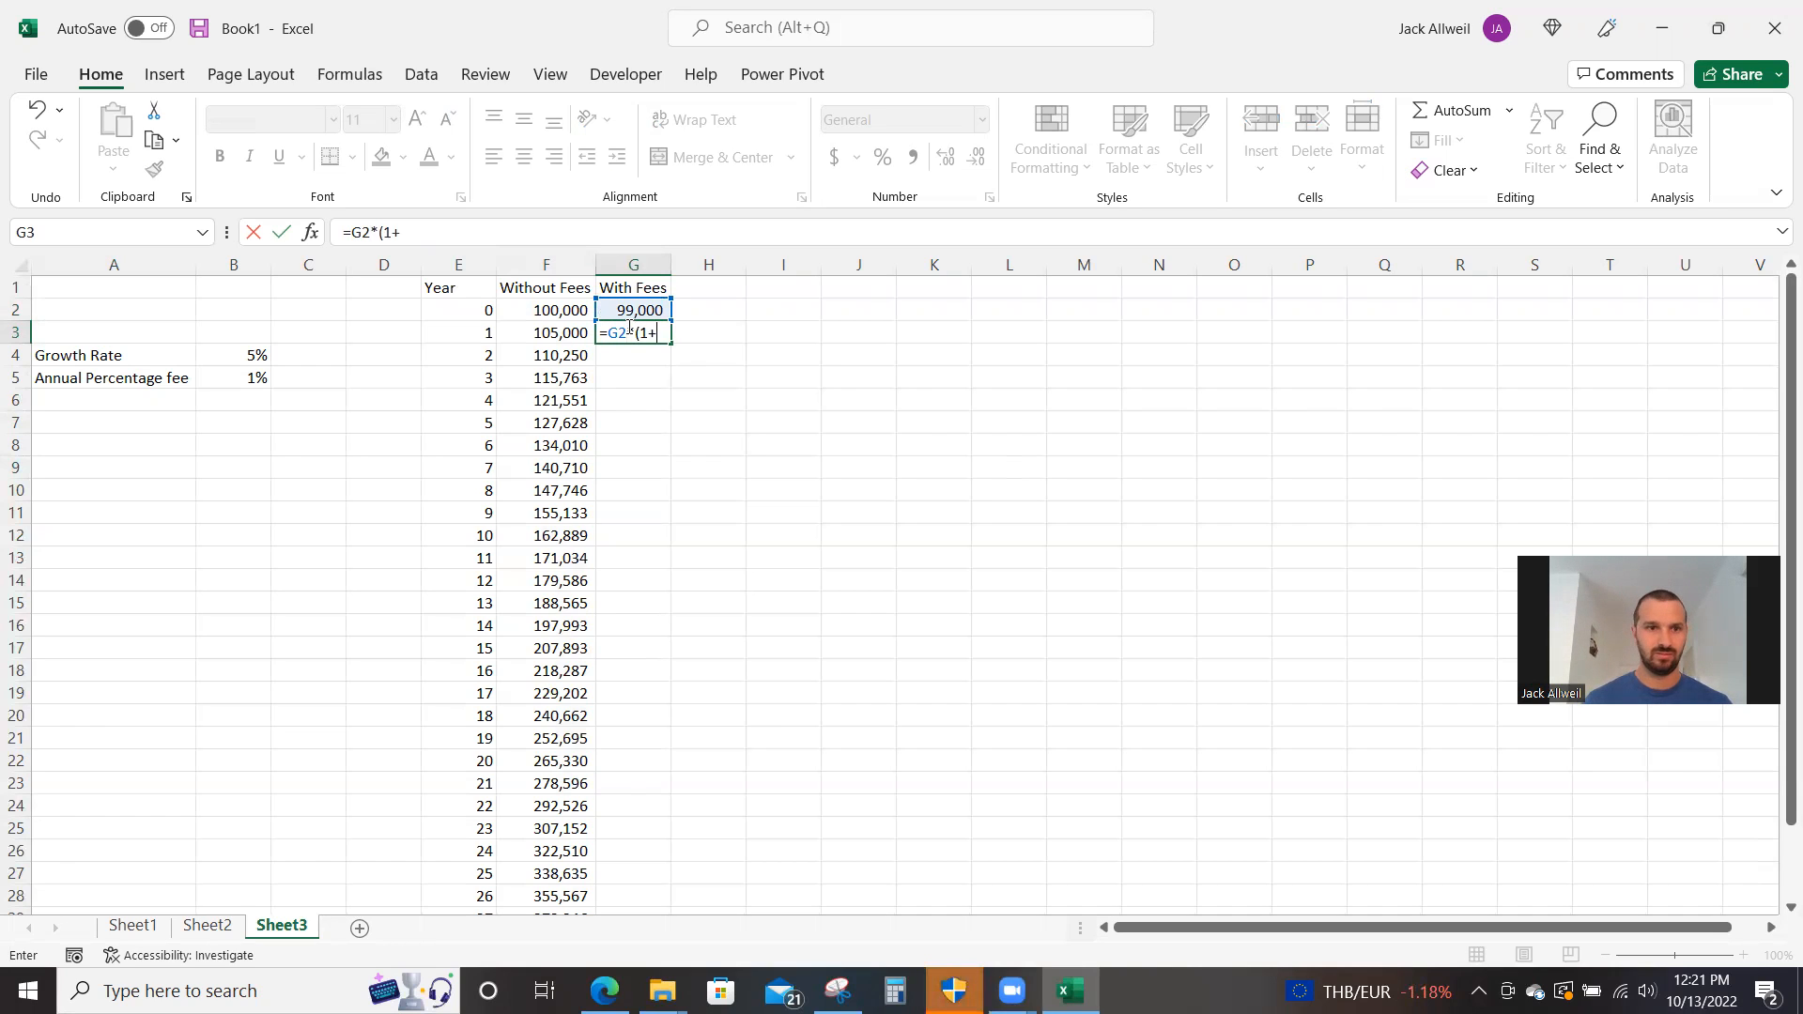
pyautogui.click(261, 354)
pyautogui.press('F4')
pyautogui.write(')')
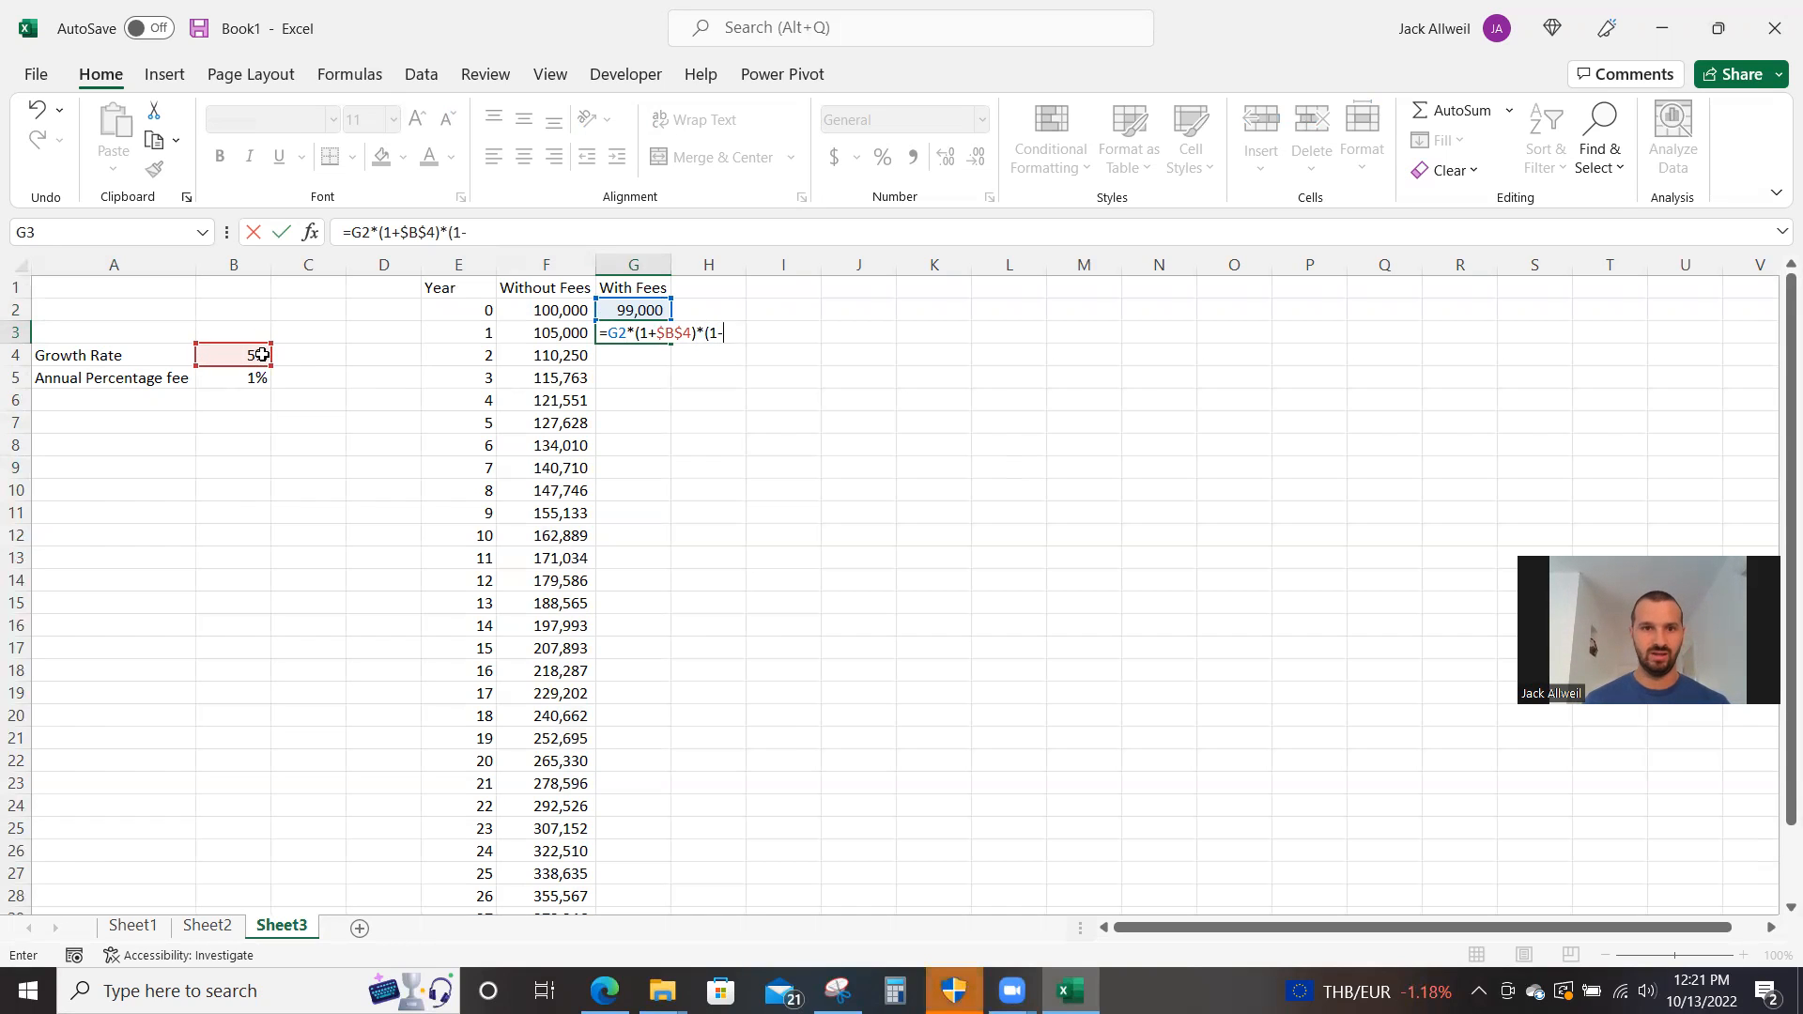
pyautogui.write('*(1-')
pyautogui.click(249, 381)
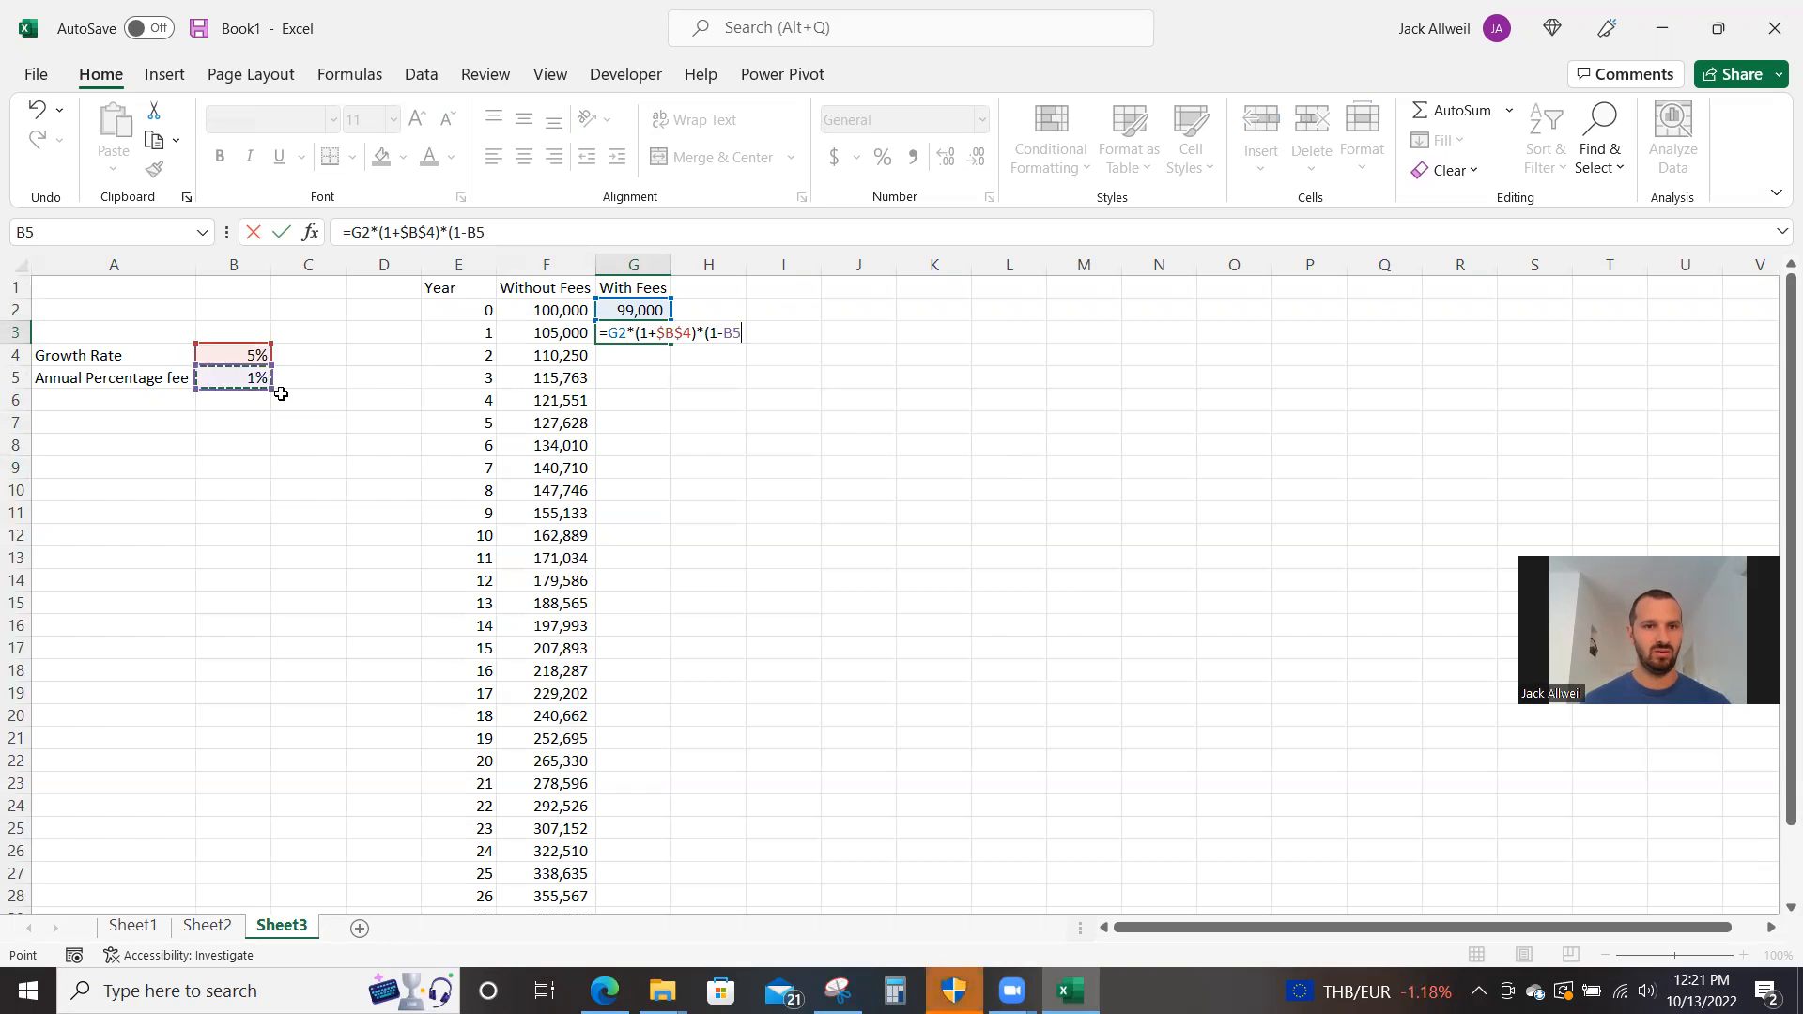
pyautogui.press('F4')
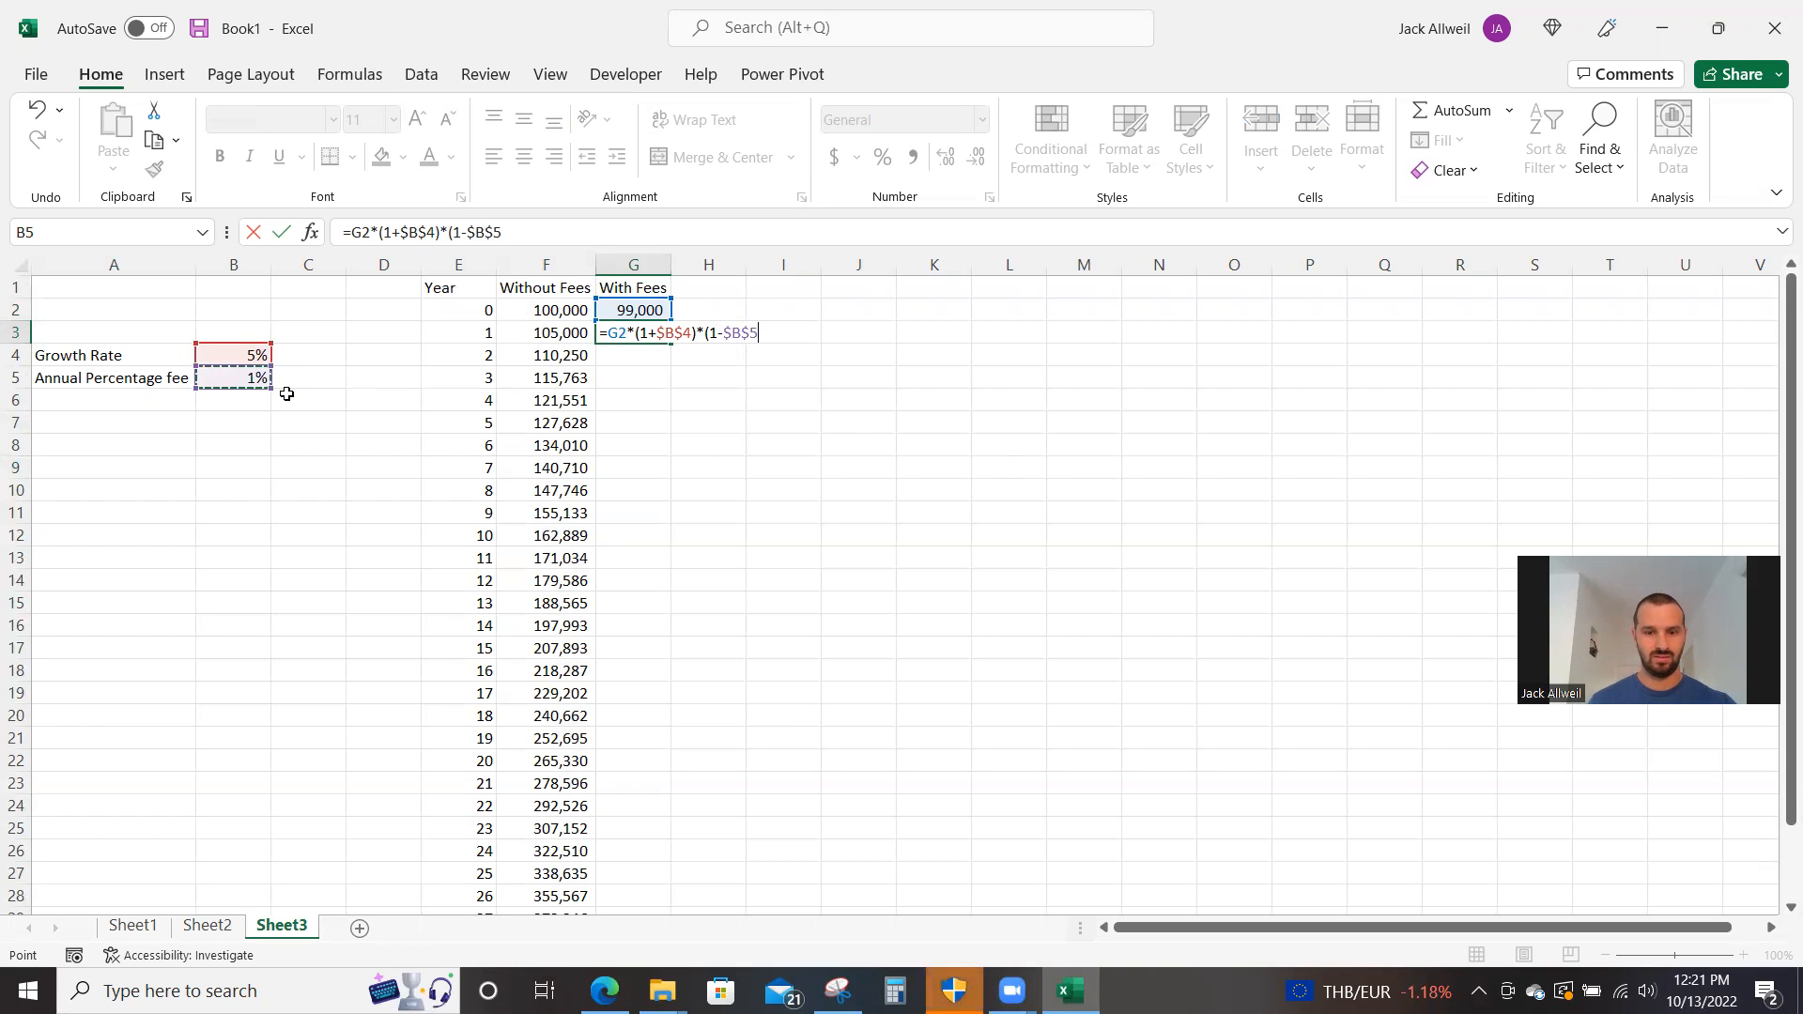
pyautogui.write(')')
pyautogui.press('Return')
# - Format G2:G3 in comma style with no decimal places
pyautogui.press('Up')
pyautogui.press('Up')
pyautogui.hotkey('shift', 'Down')
pyautogui.press('alt')
pyautogui.press('h')
pyautogui.press('k')
pyautogui.hotkey('alt', 'h')
pyautogui.press('9')
pyautogui.hotkey('alt', 'h')
pyautogui.press('9')
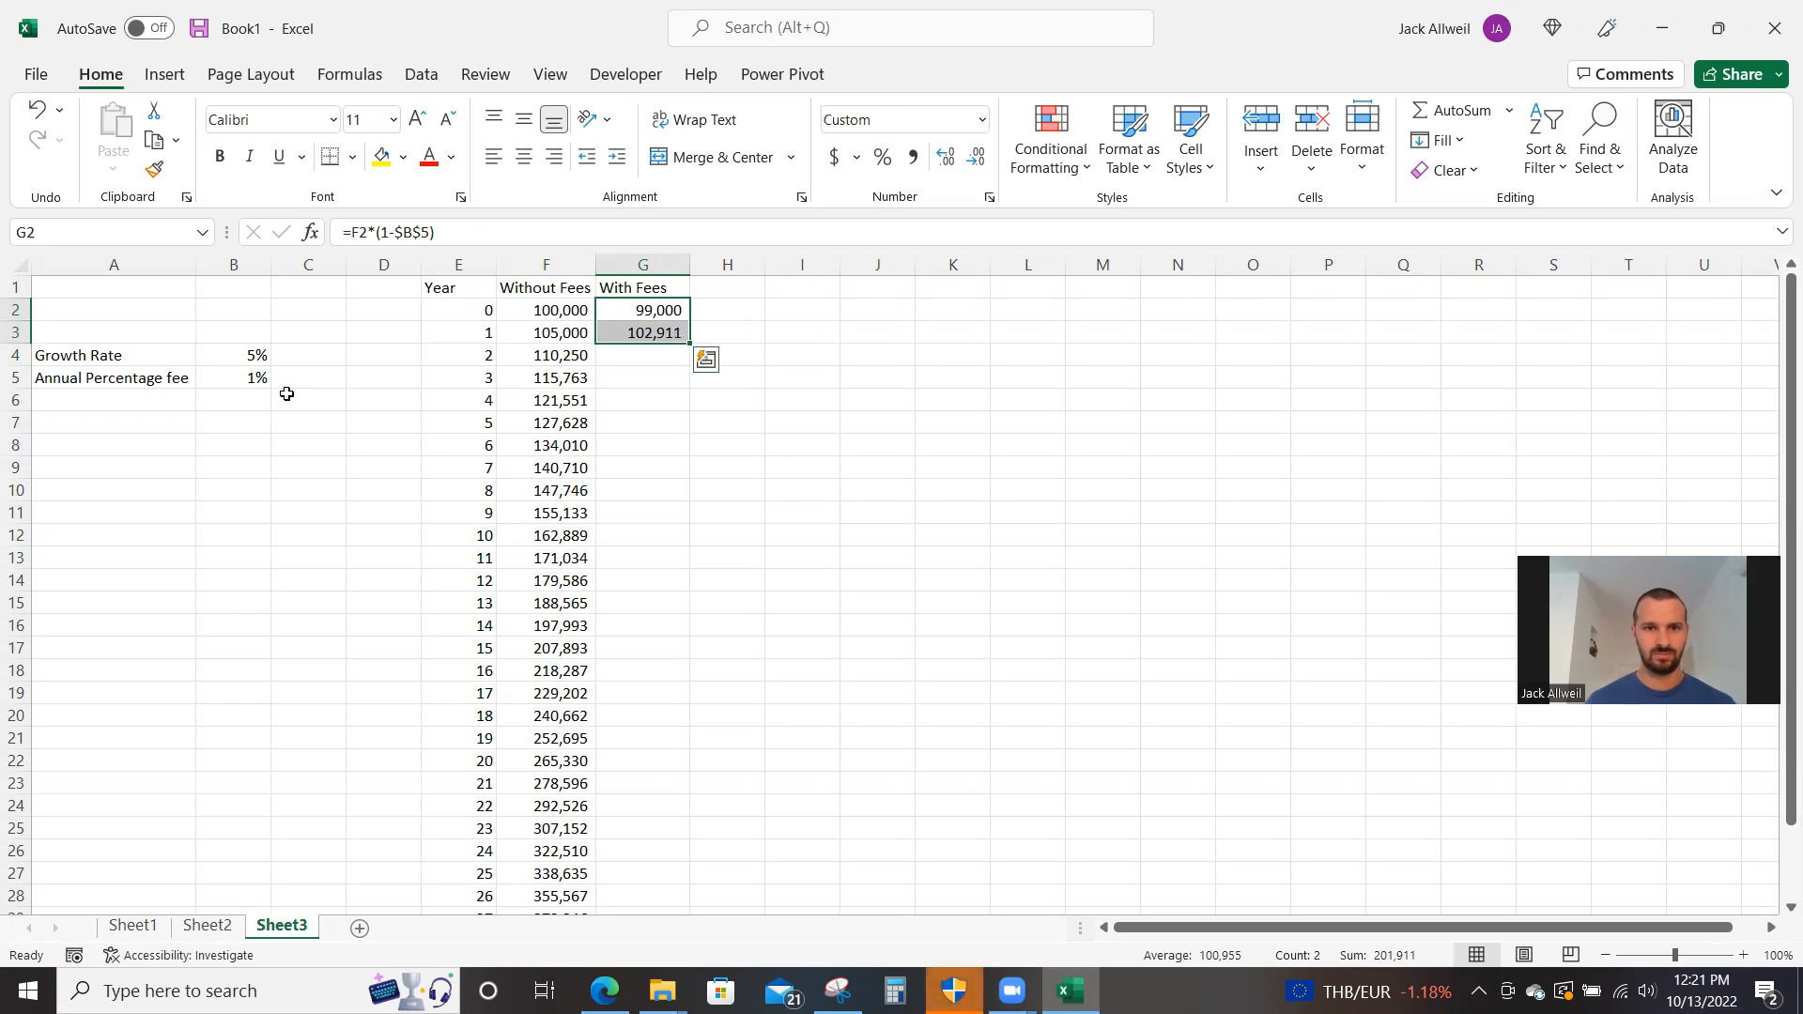
# - Copy the G3 formula down the With Fees column to year 30, filling G4:G32
pyautogui.press('Down')
pyautogui.hotkey('ctrl', 'c')
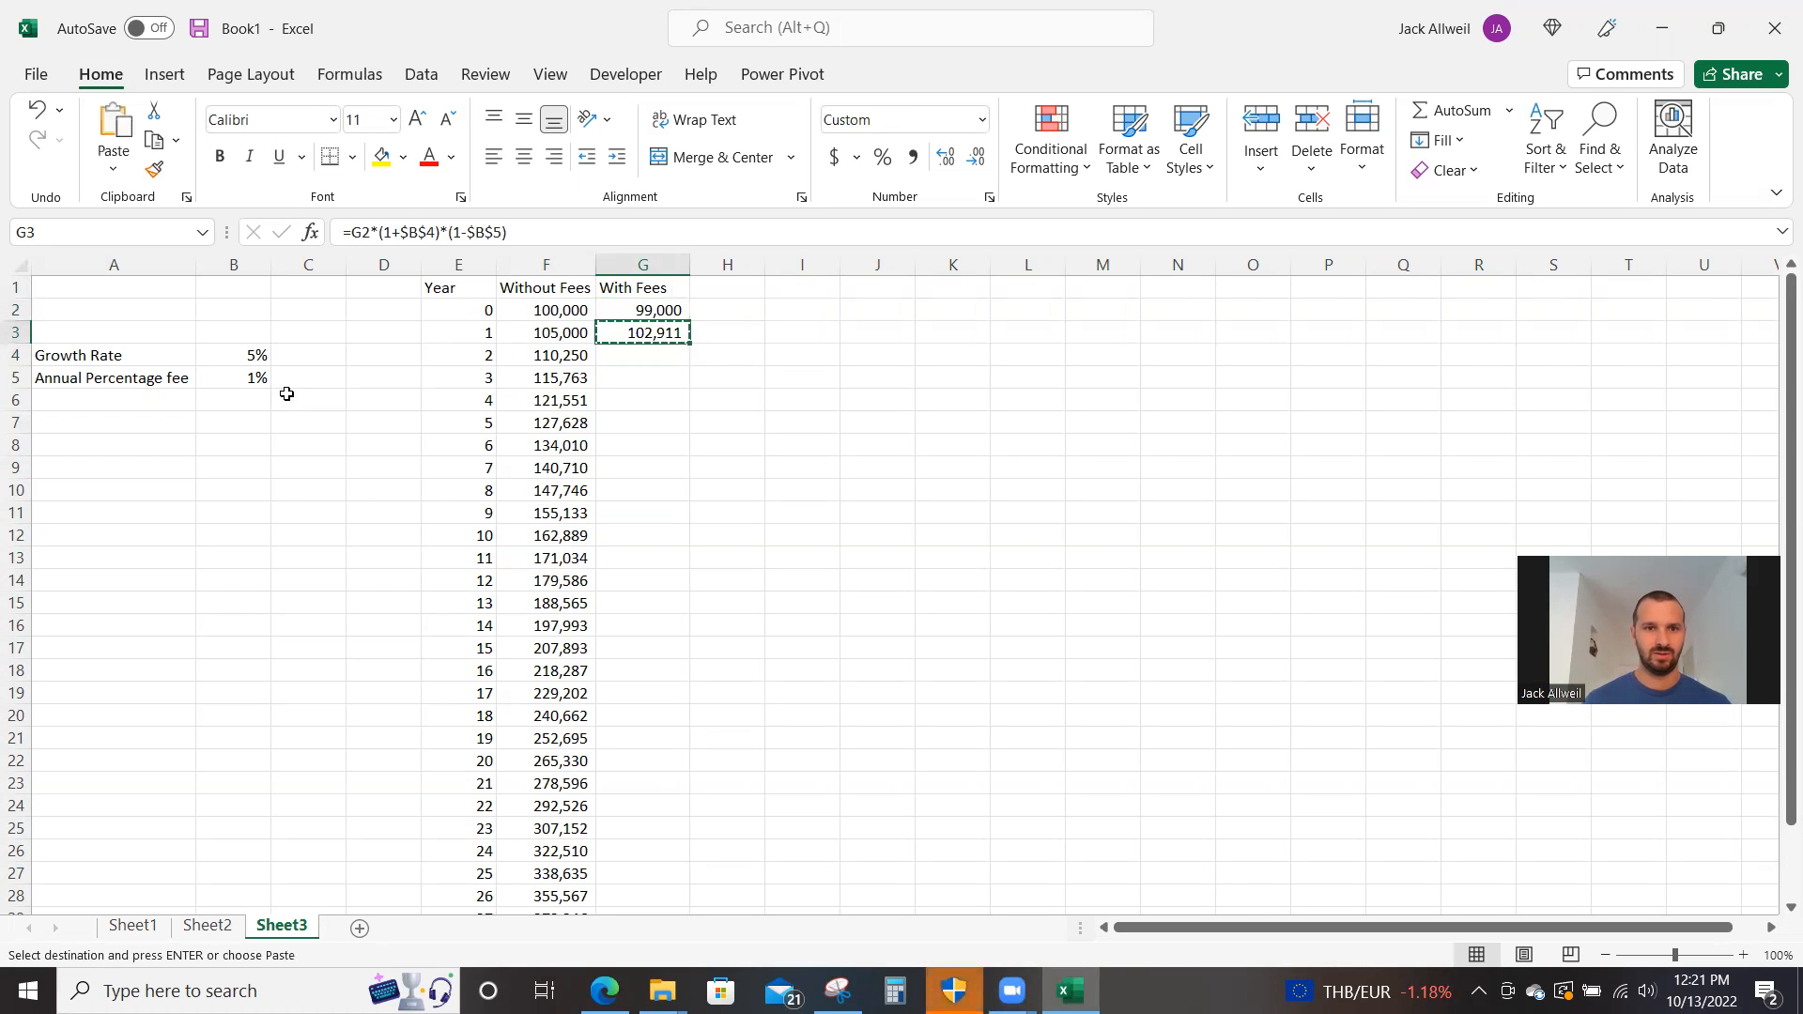
pyautogui.press('Left')
pyautogui.hotkey('ctrl', 'Down')
pyautogui.press('Right')
pyautogui.hotkey('ctrl', 'v')
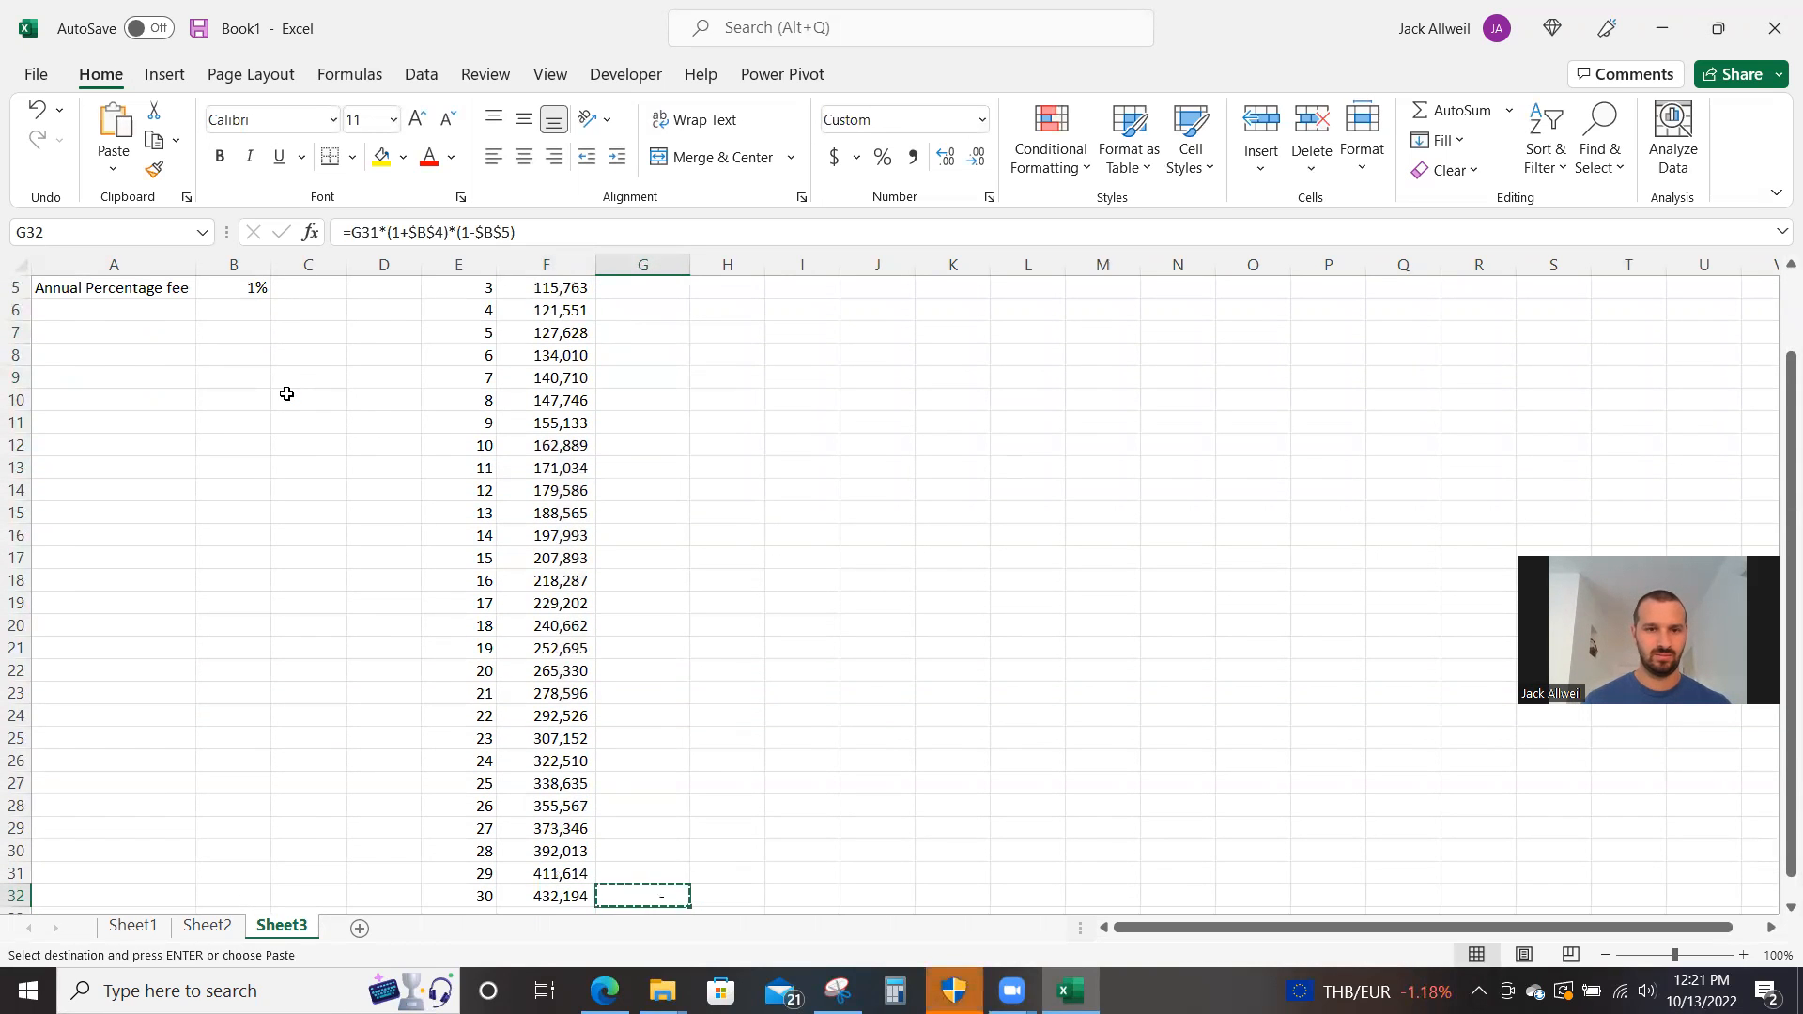
pyautogui.hotkey('ctrl', 'shift', 'Up')
pyautogui.hotkey('shift', 'Down')
pyautogui.hotkey('ctrl', 'v')
pyautogui.press('Escape')
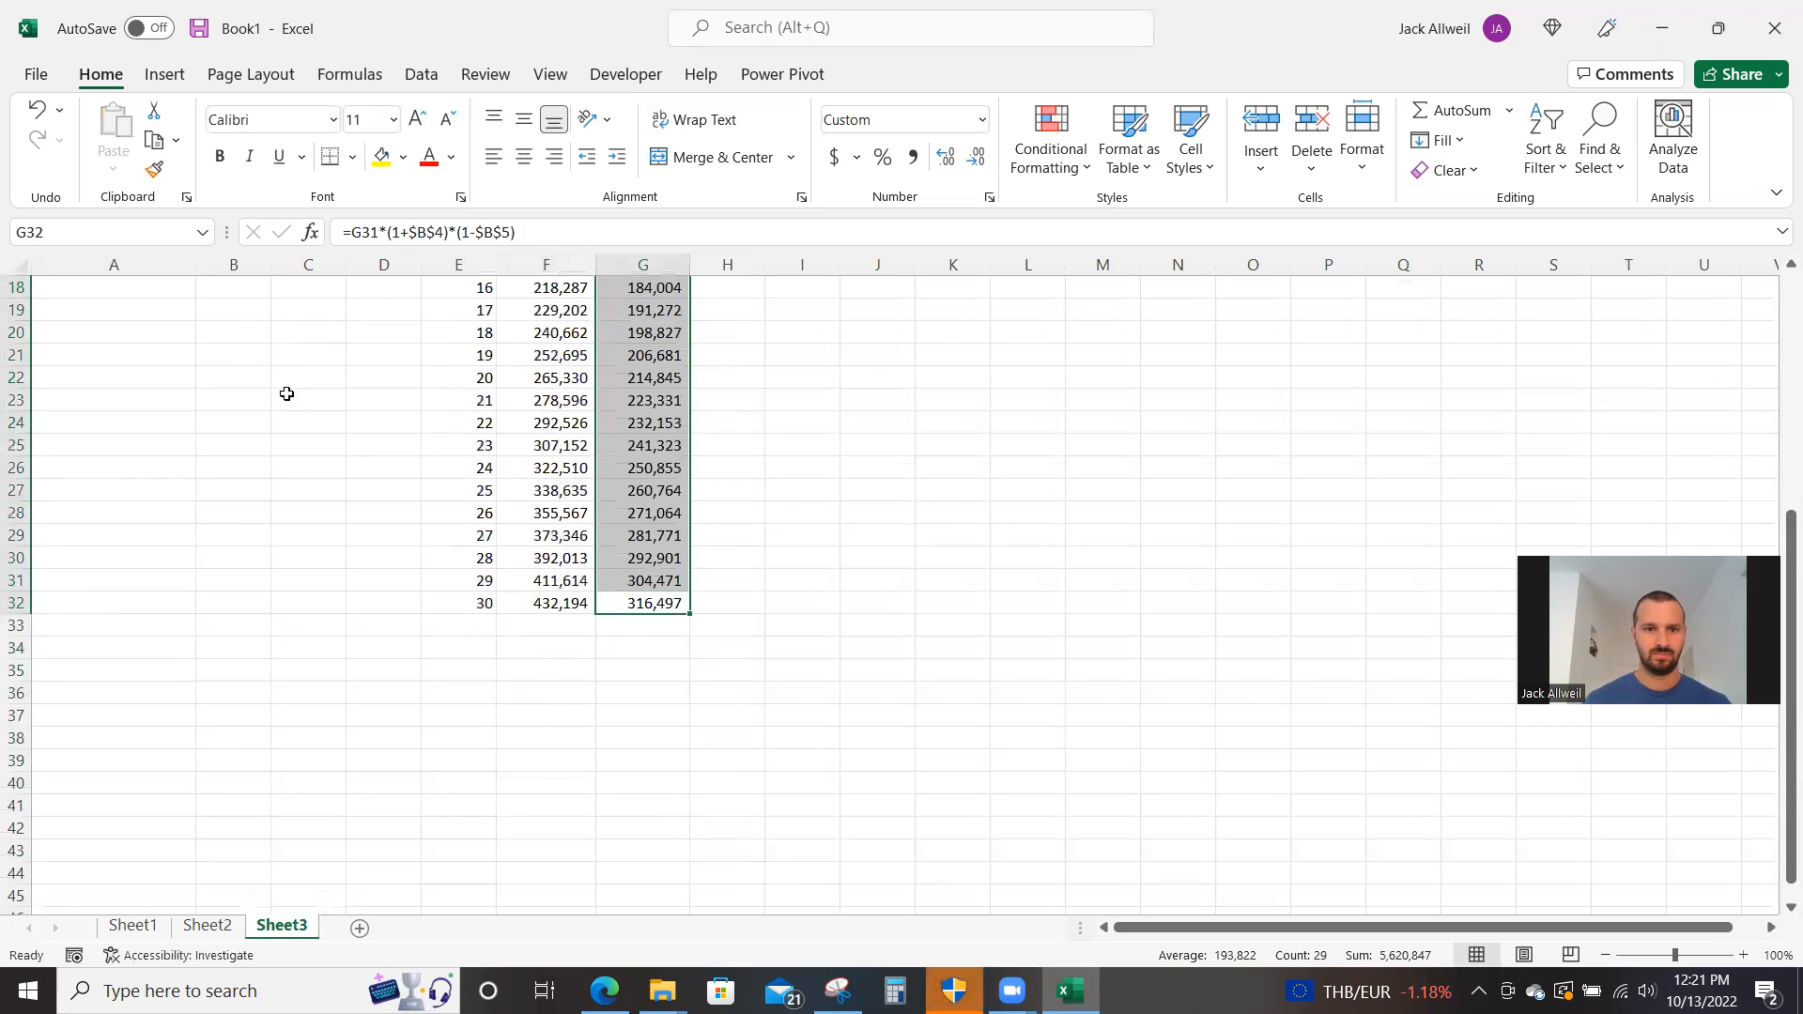
# - Add the header Difference in H1
pyautogui.hotkey('ctrl', 'Up')
pyautogui.press('Right')
pyautogui.write('Difference')
pyautogui.press('Return')
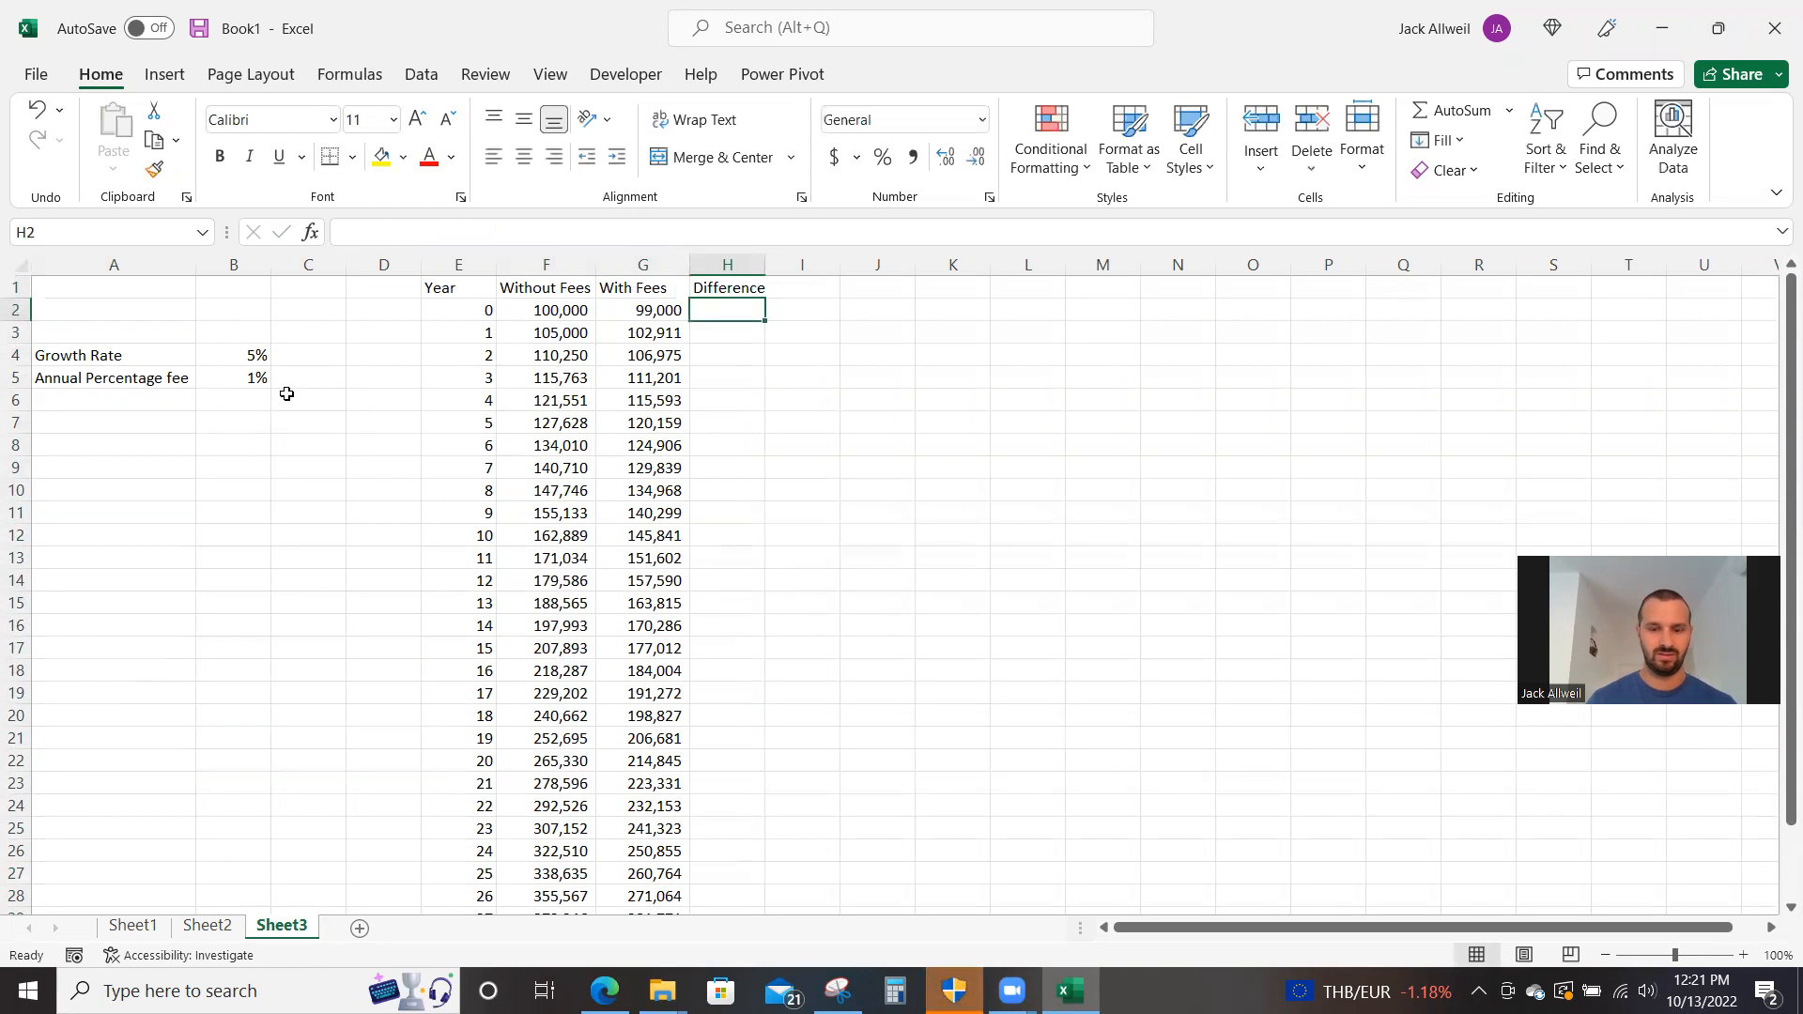
# - Enter the formula =F2-G2 in H2 for the year 0 difference
pyautogui.write('=')
pyautogui.press('Left')
pyautogui.press('Left')
pyautogui.write('-')
pyautogui.press('Left')
pyautogui.hotkey('ctrl', 'Return')
# - Copy the H2 difference formula down to year 30, filling H3:H32
pyautogui.hotkey('ctrl', 'c')
pyautogui.press('Left')
pyautogui.hotkey('ctrl', 'Down')
pyautogui.press('Right')
pyautogui.hotkey('ctrl', 'v')
pyautogui.hotkey('ctrl', 'shift', 'Up')
pyautogui.hotkey('shift', 'Down')
pyautogui.hotkey('ctrl', 'v')
pyautogui.press('Escape')
pyautogui.hotkey('ctrl', 'Up')
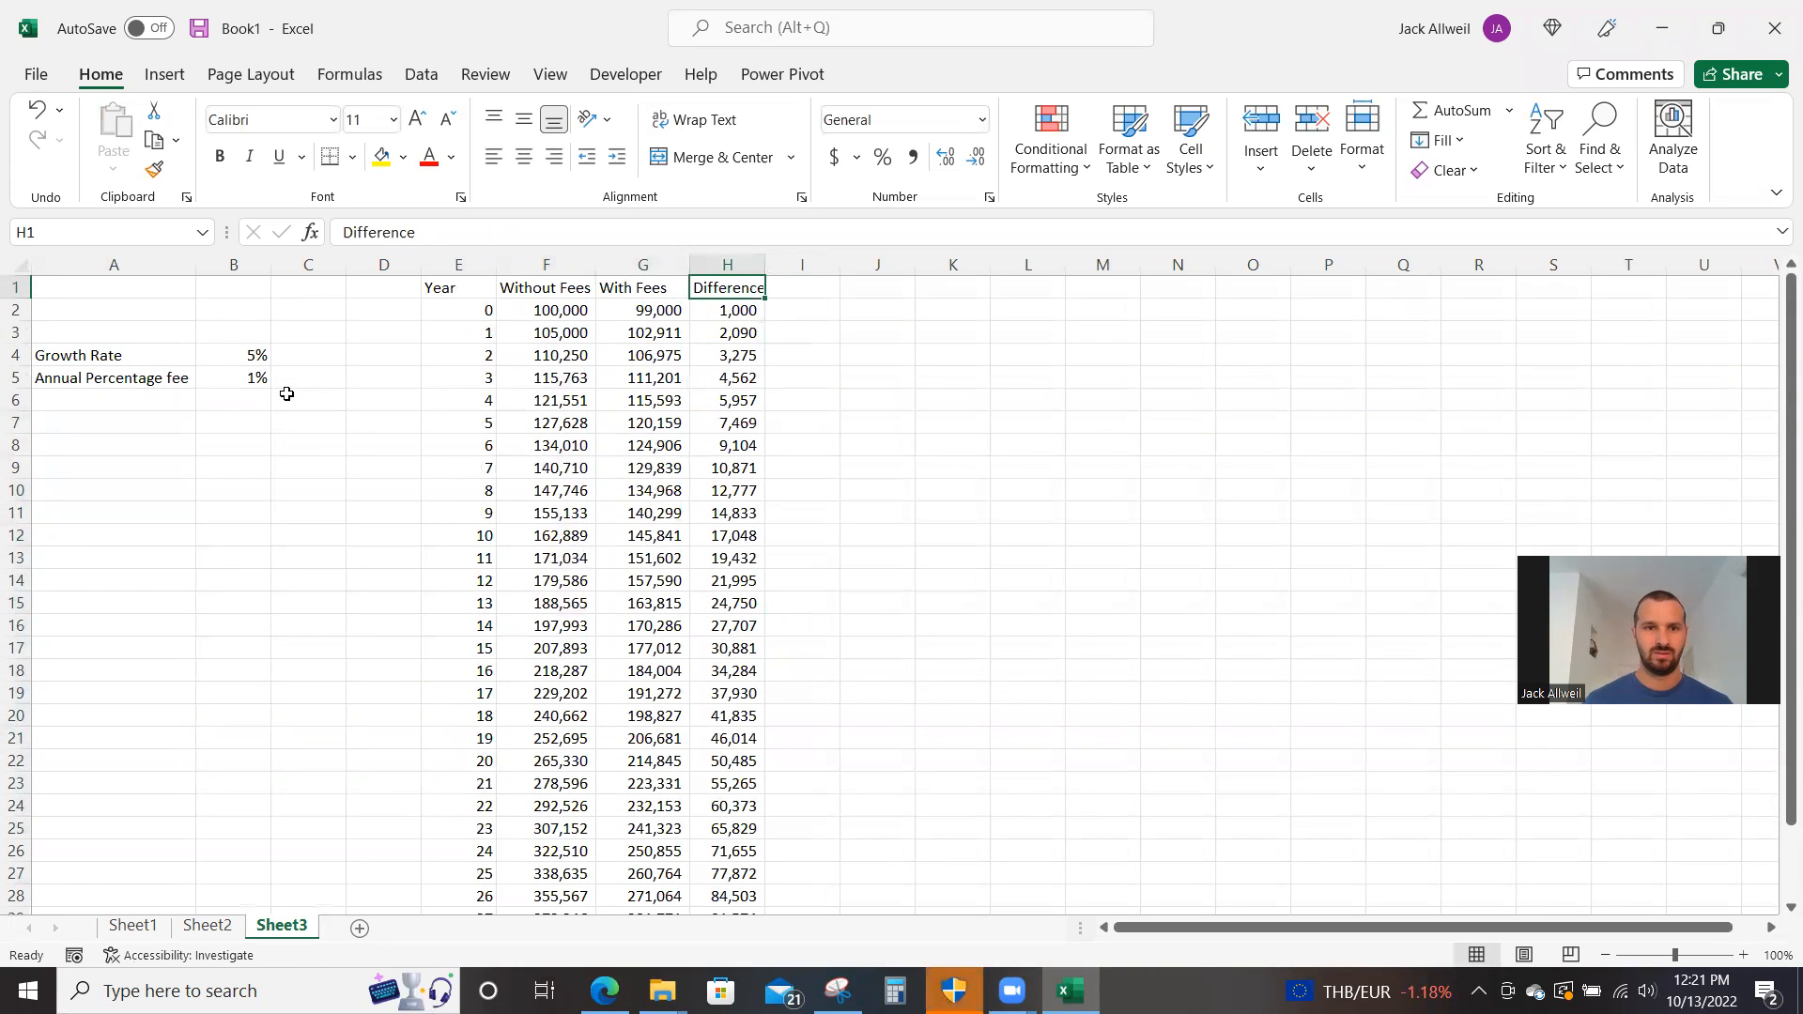
# - Insert a 2-D line chart of the Without Fees and With Fees columns, F1:G32, including their headers
pyautogui.click(533, 289)
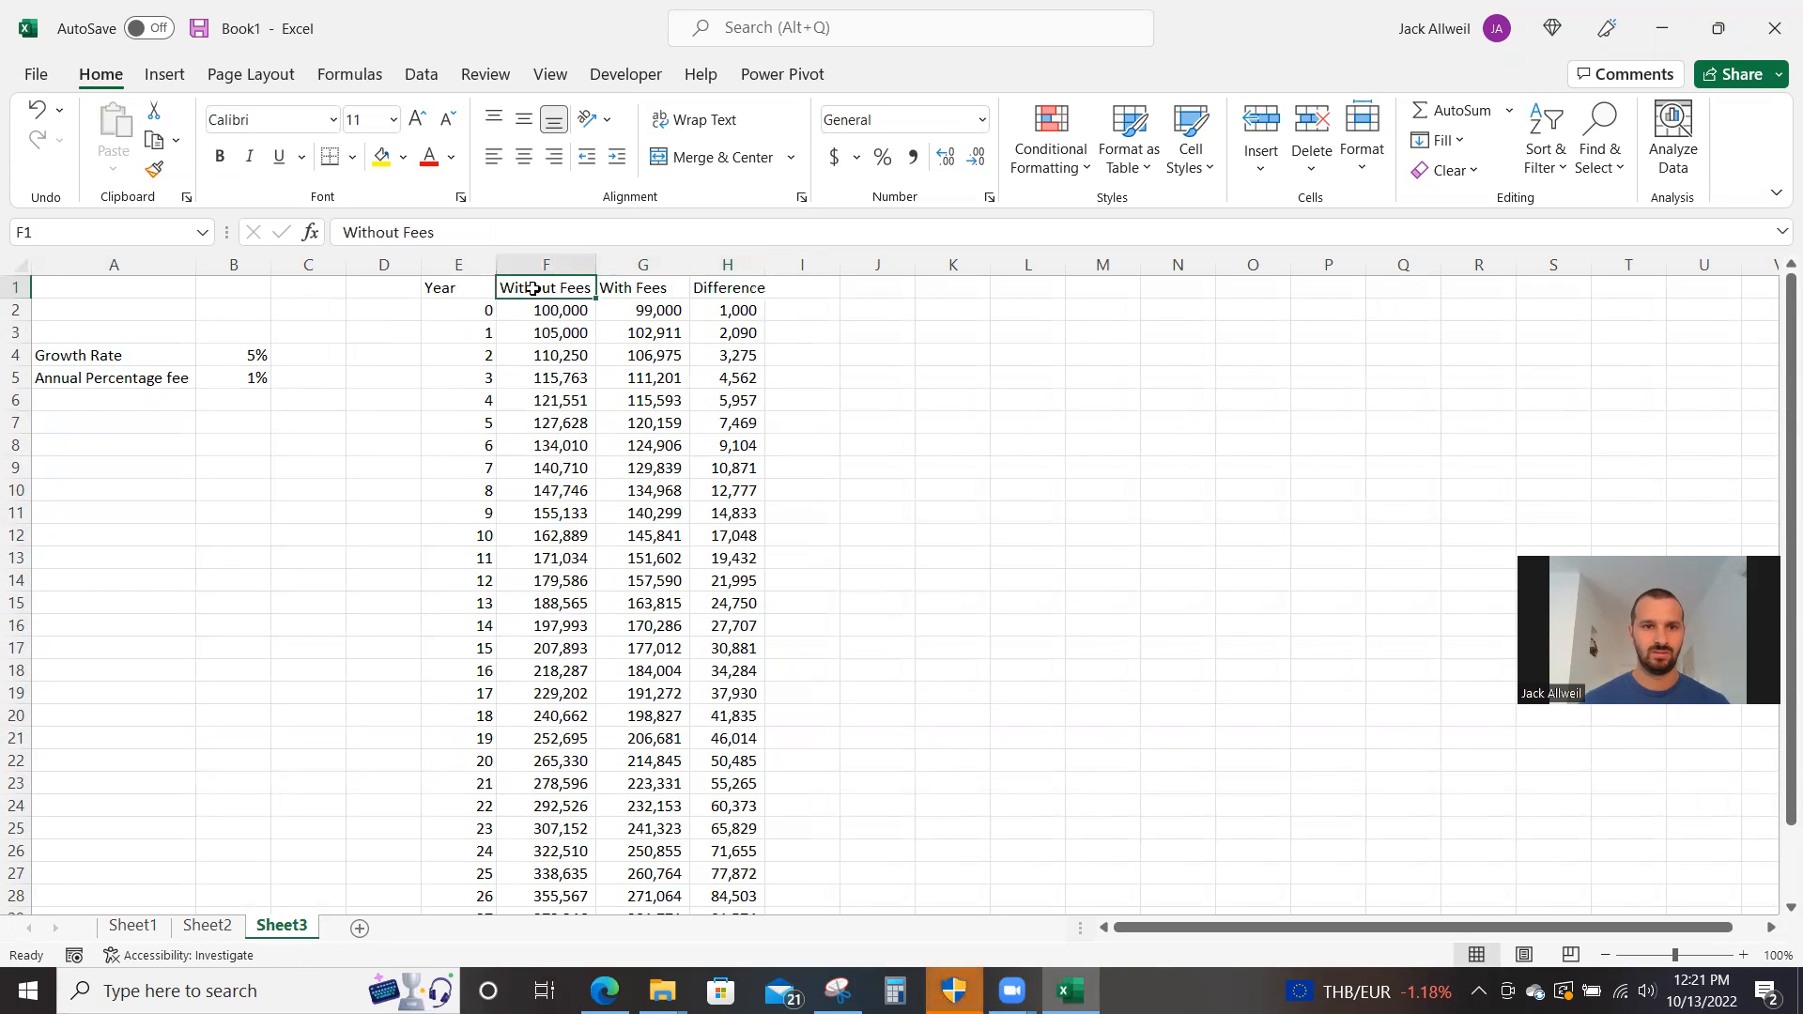
pyautogui.hotkey('ctrl', 'shift', 'Down')
pyautogui.hotkey('shift', 'Right')
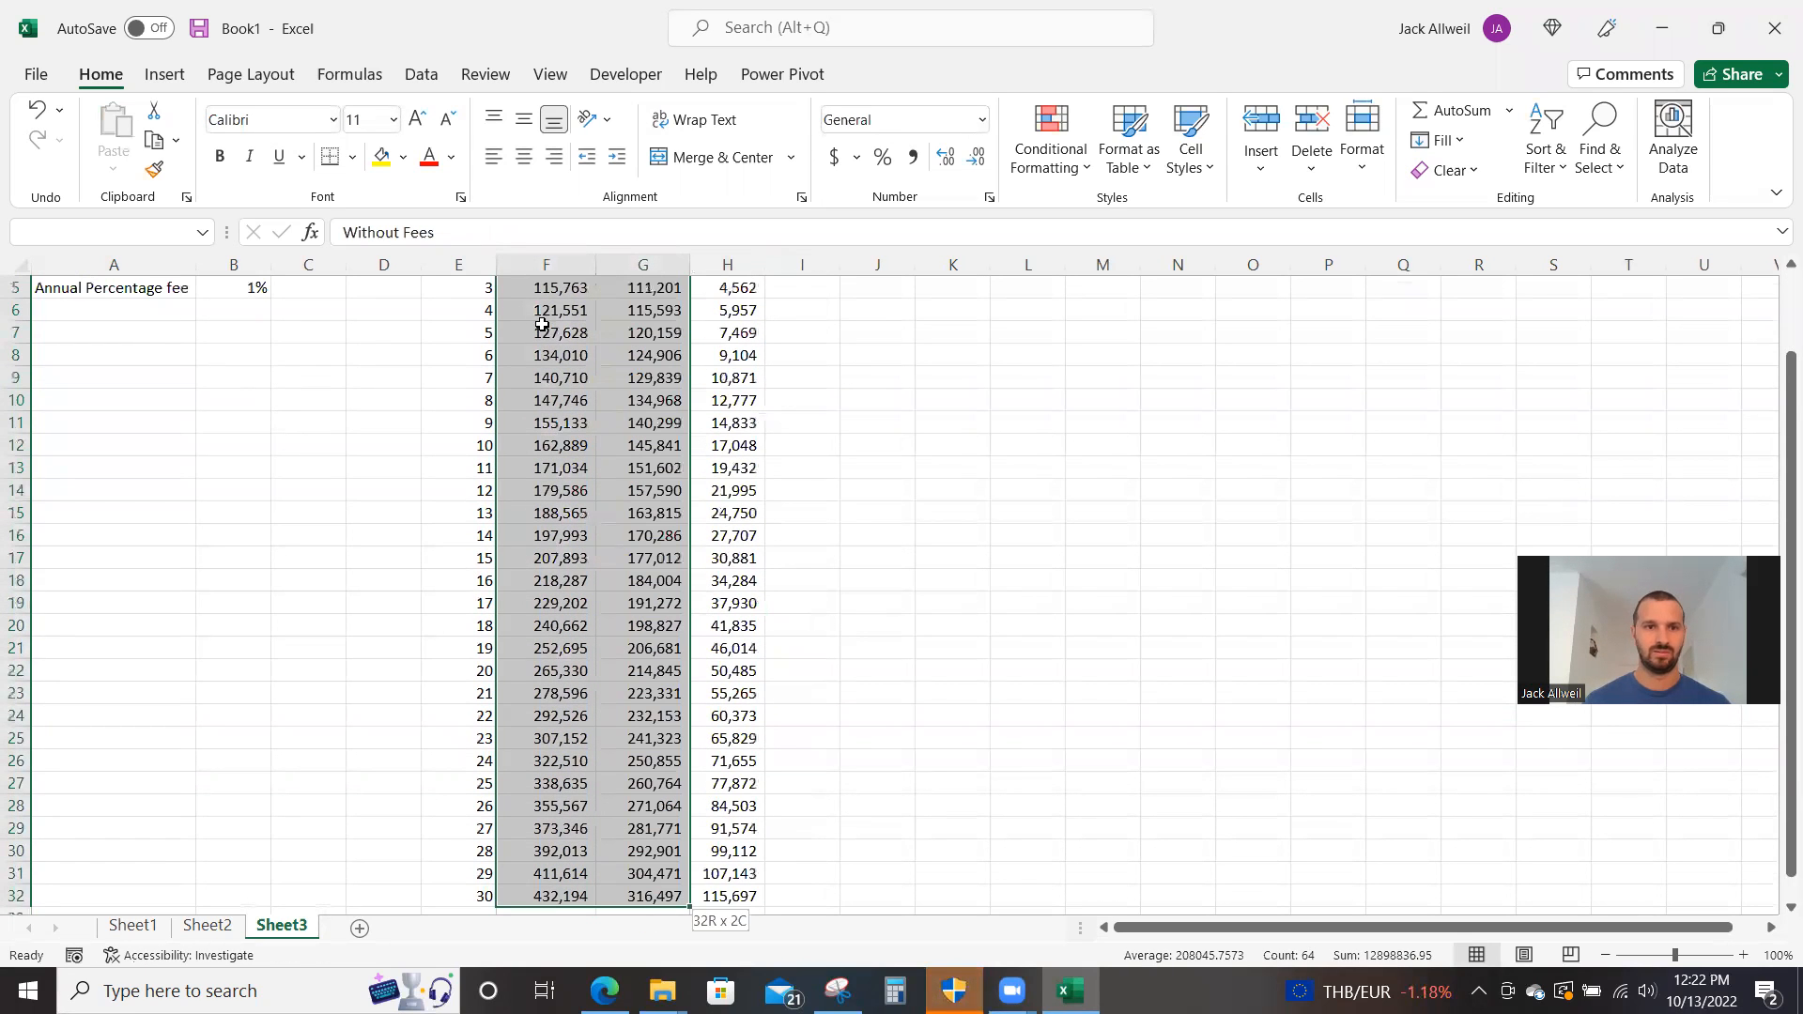
pyautogui.click(165, 75)
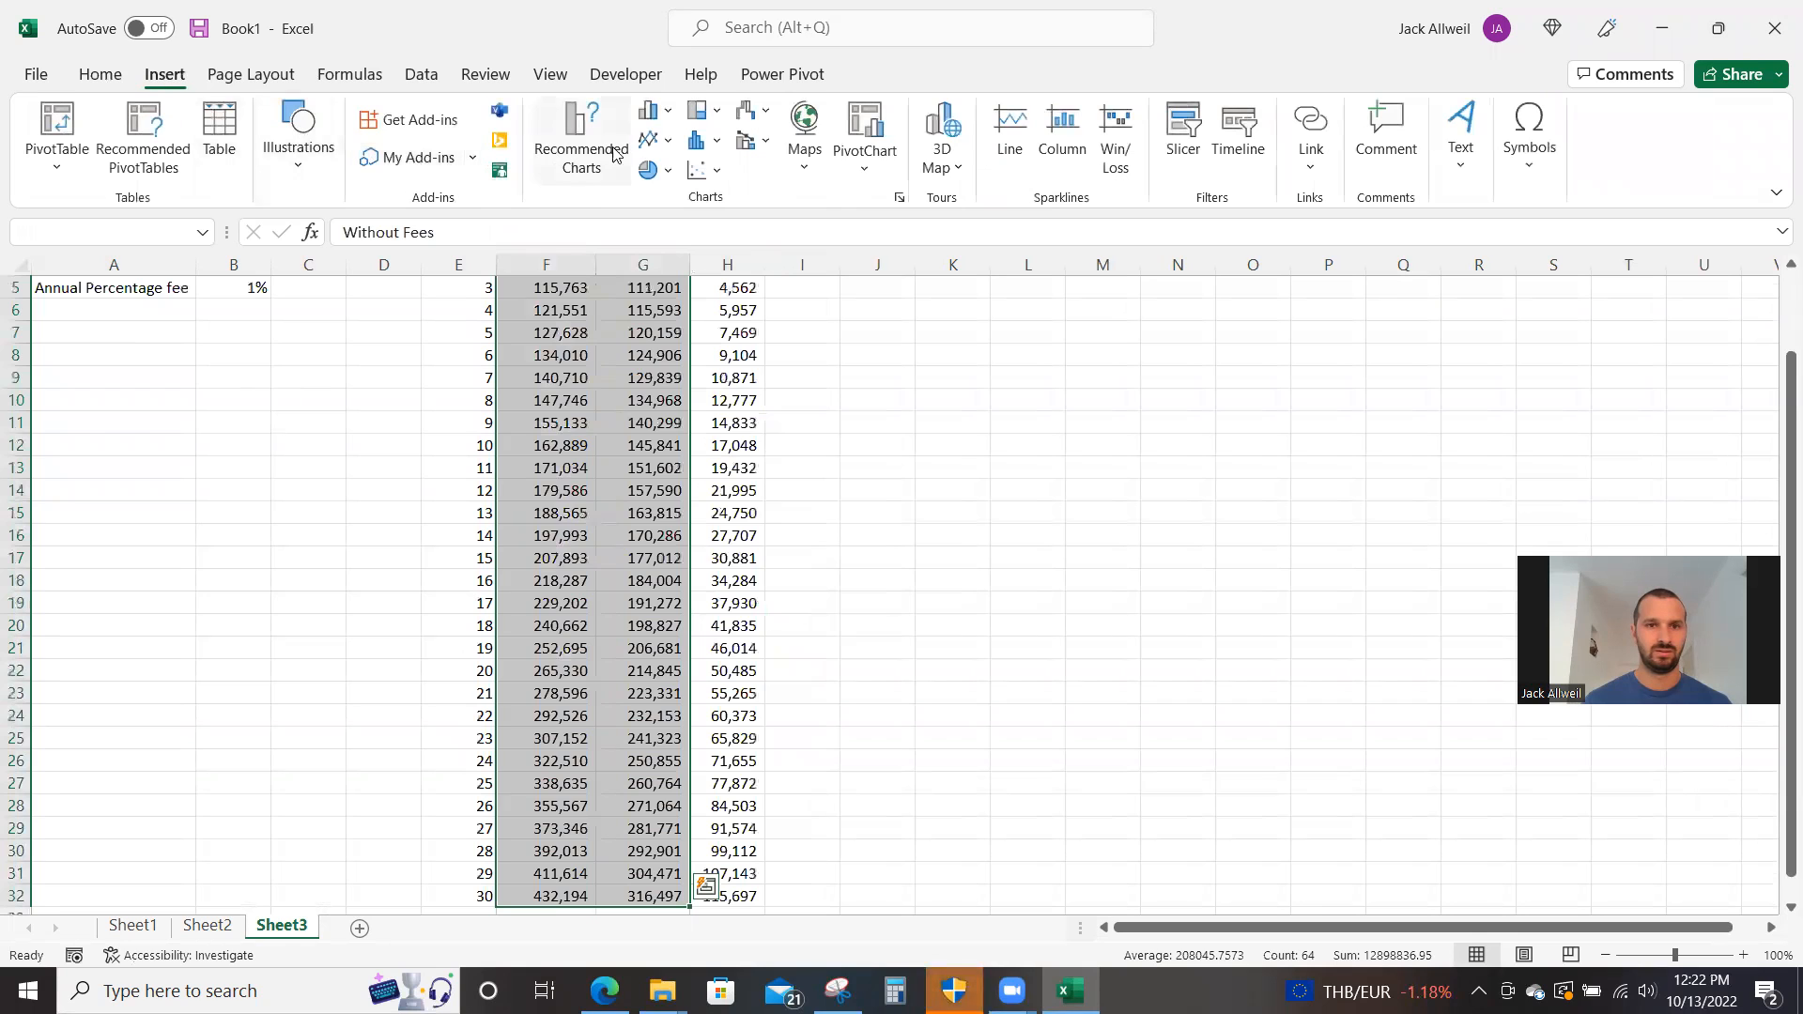
pyautogui.click(649, 141)
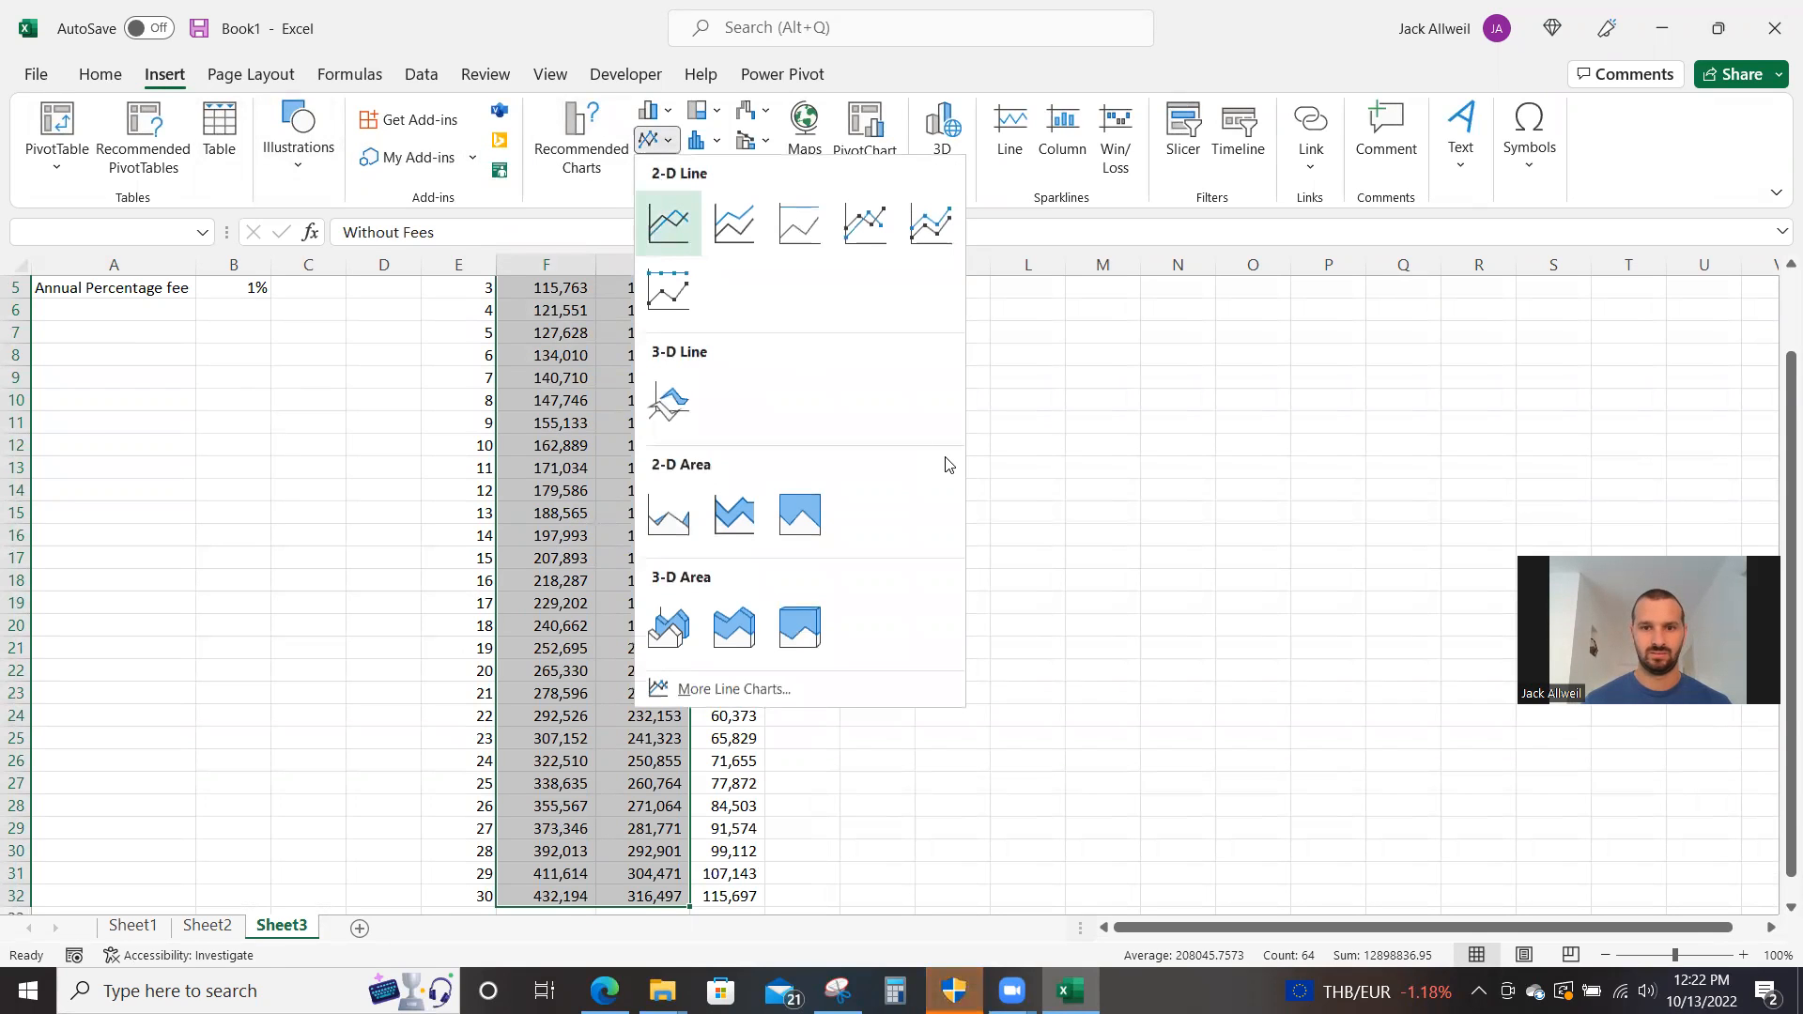
pyautogui.click(669, 227)
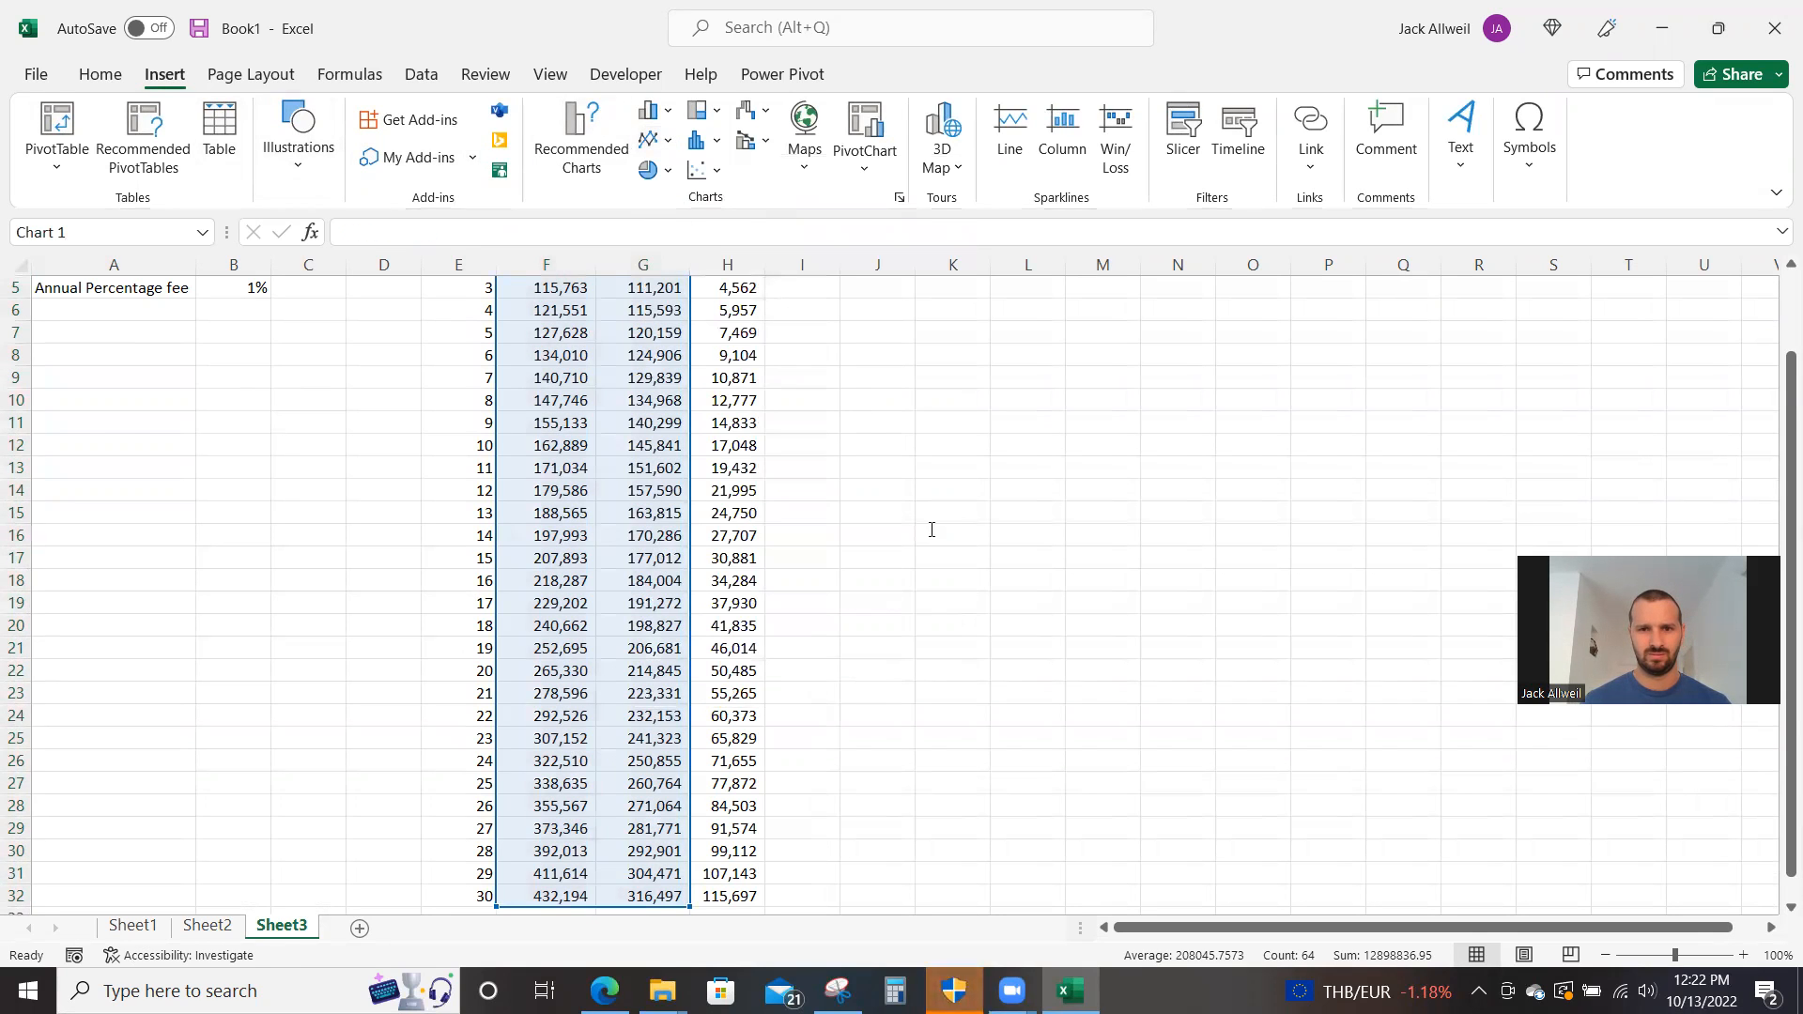
# - Move the line chart beside the table at the start of the sheet, over columns J to Q from row 1
pyautogui.moveTo(1028, 453); pyautogui.dragTo(1328, 341)
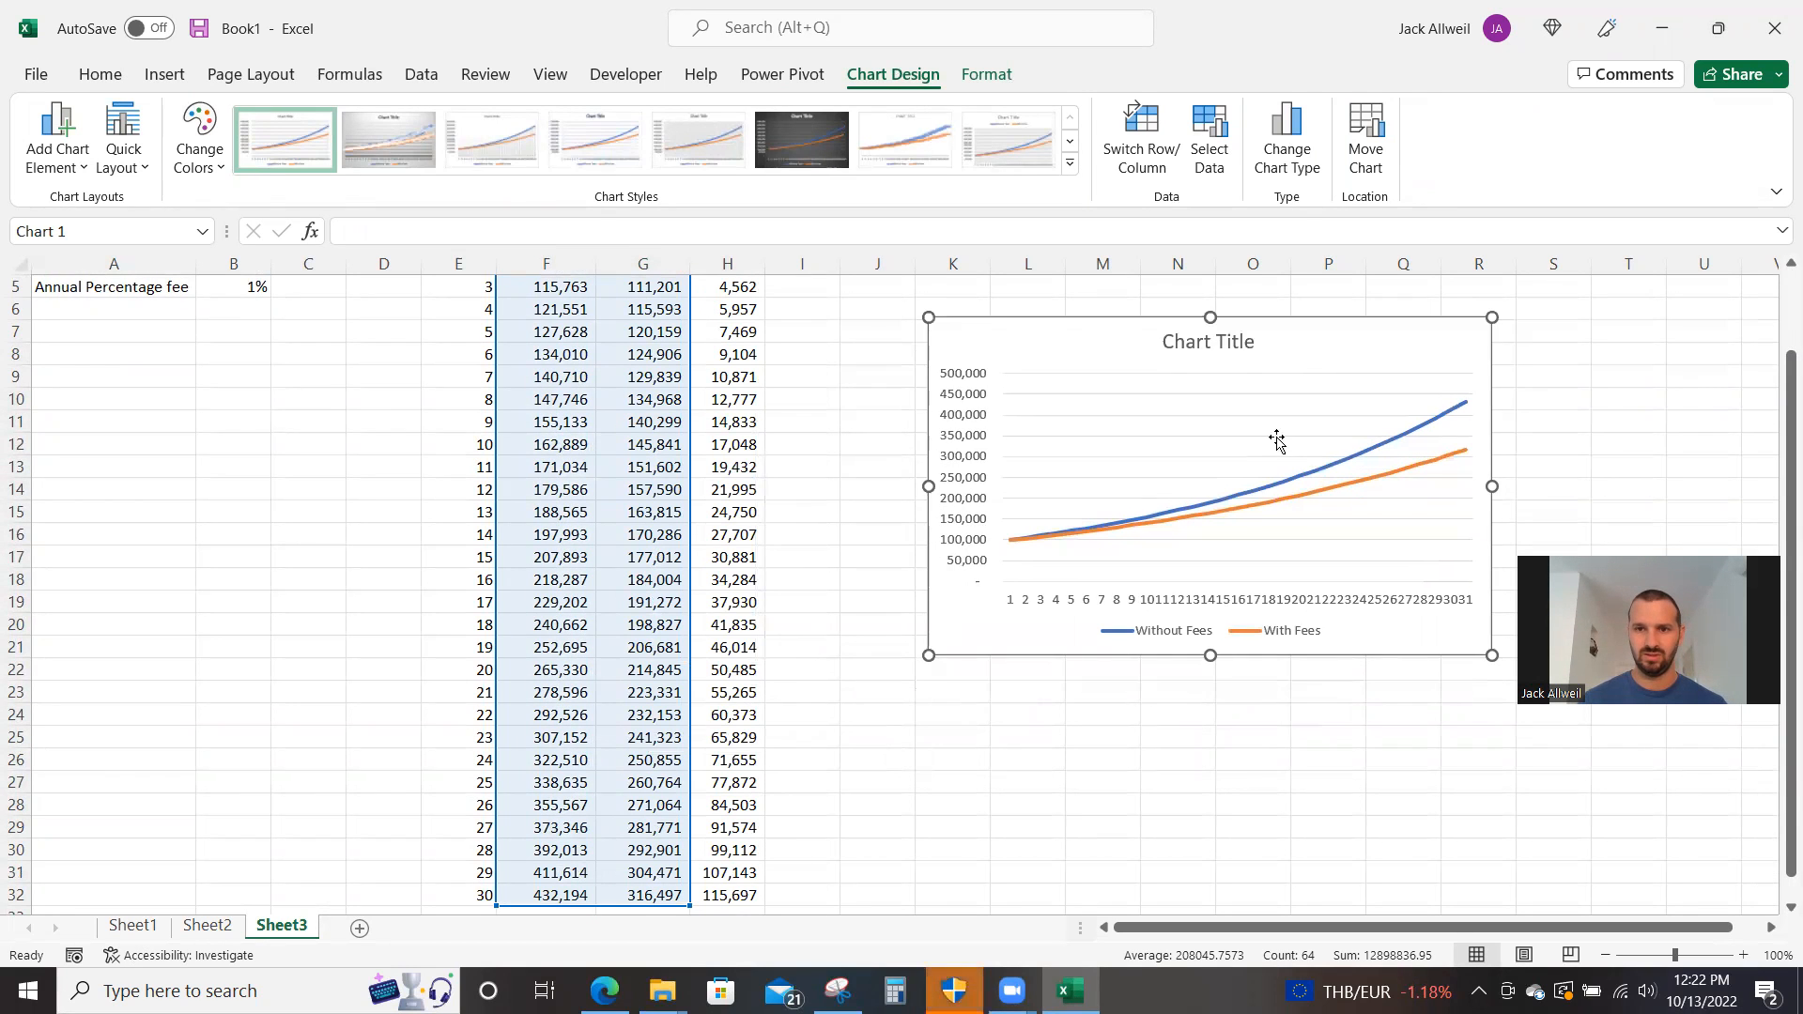
pyautogui.scroll(2, 1278, 441)
pyautogui.moveTo(1296, 410); pyautogui.dragTo(1249, 287)
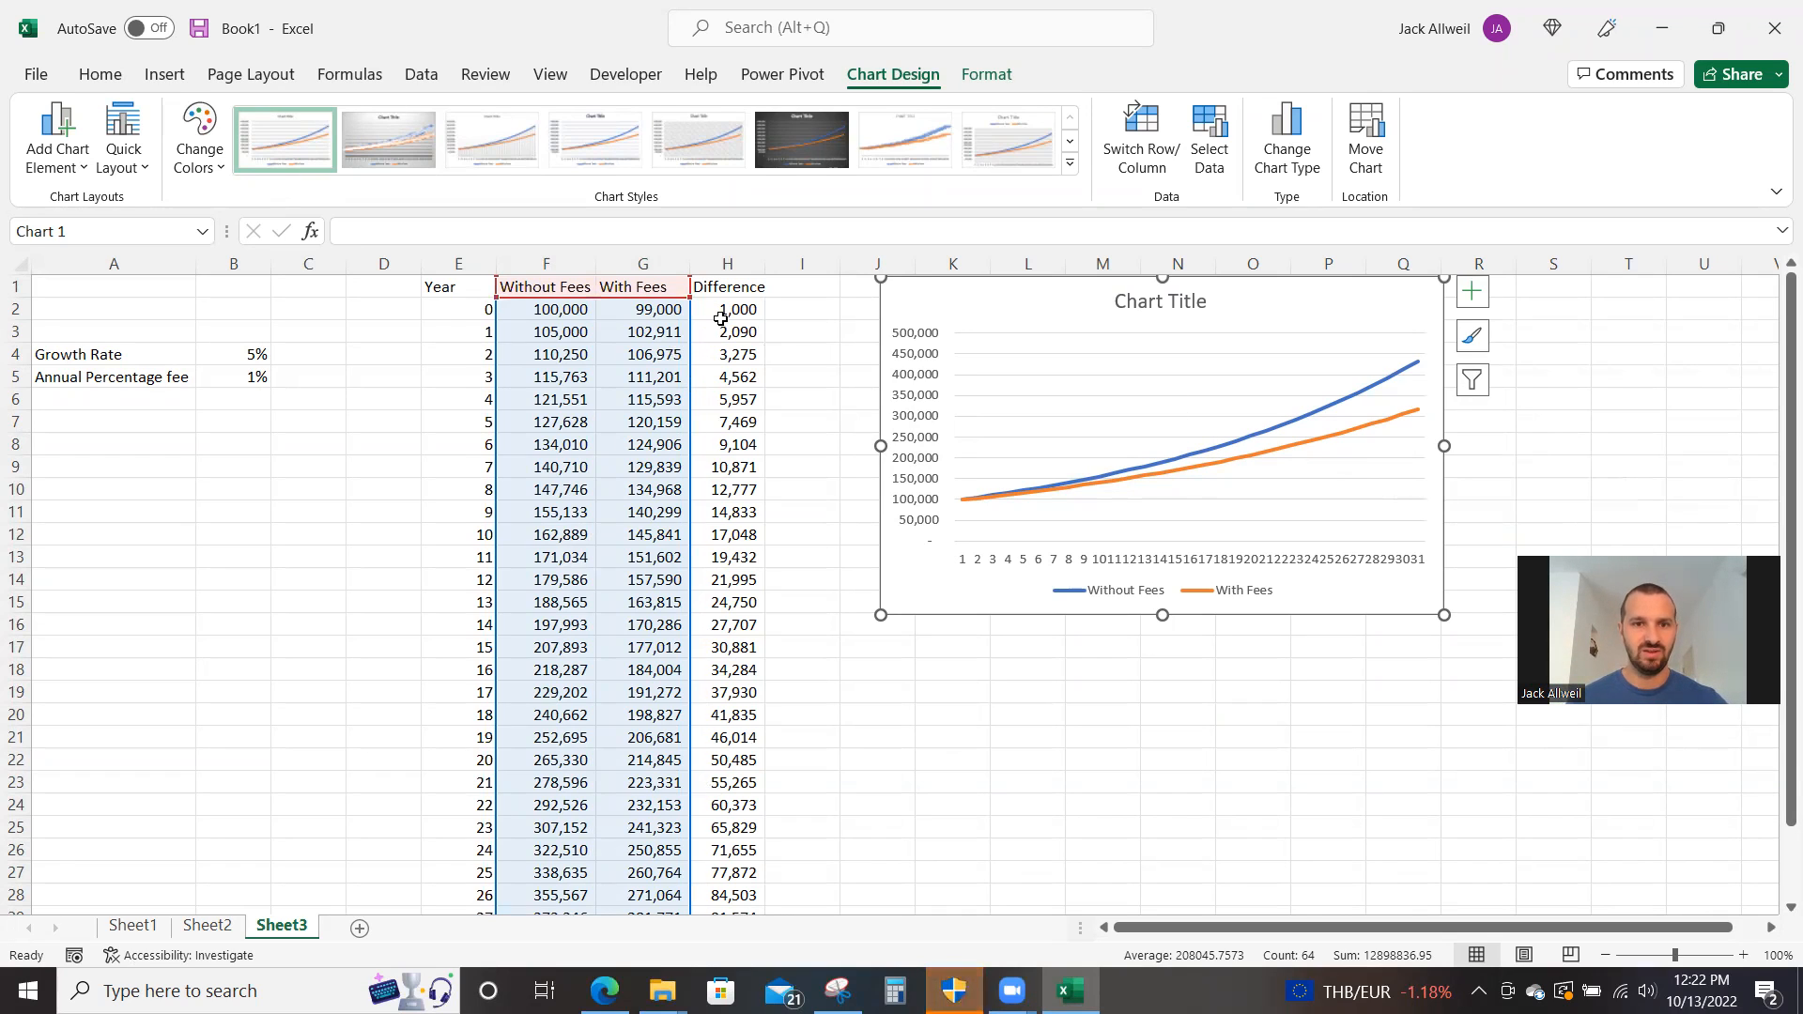
# - Calculate the year 30 difference as a share of the Without Fees value with =H32/F32 in I32, and clear that cell
pyautogui.click(724, 313)
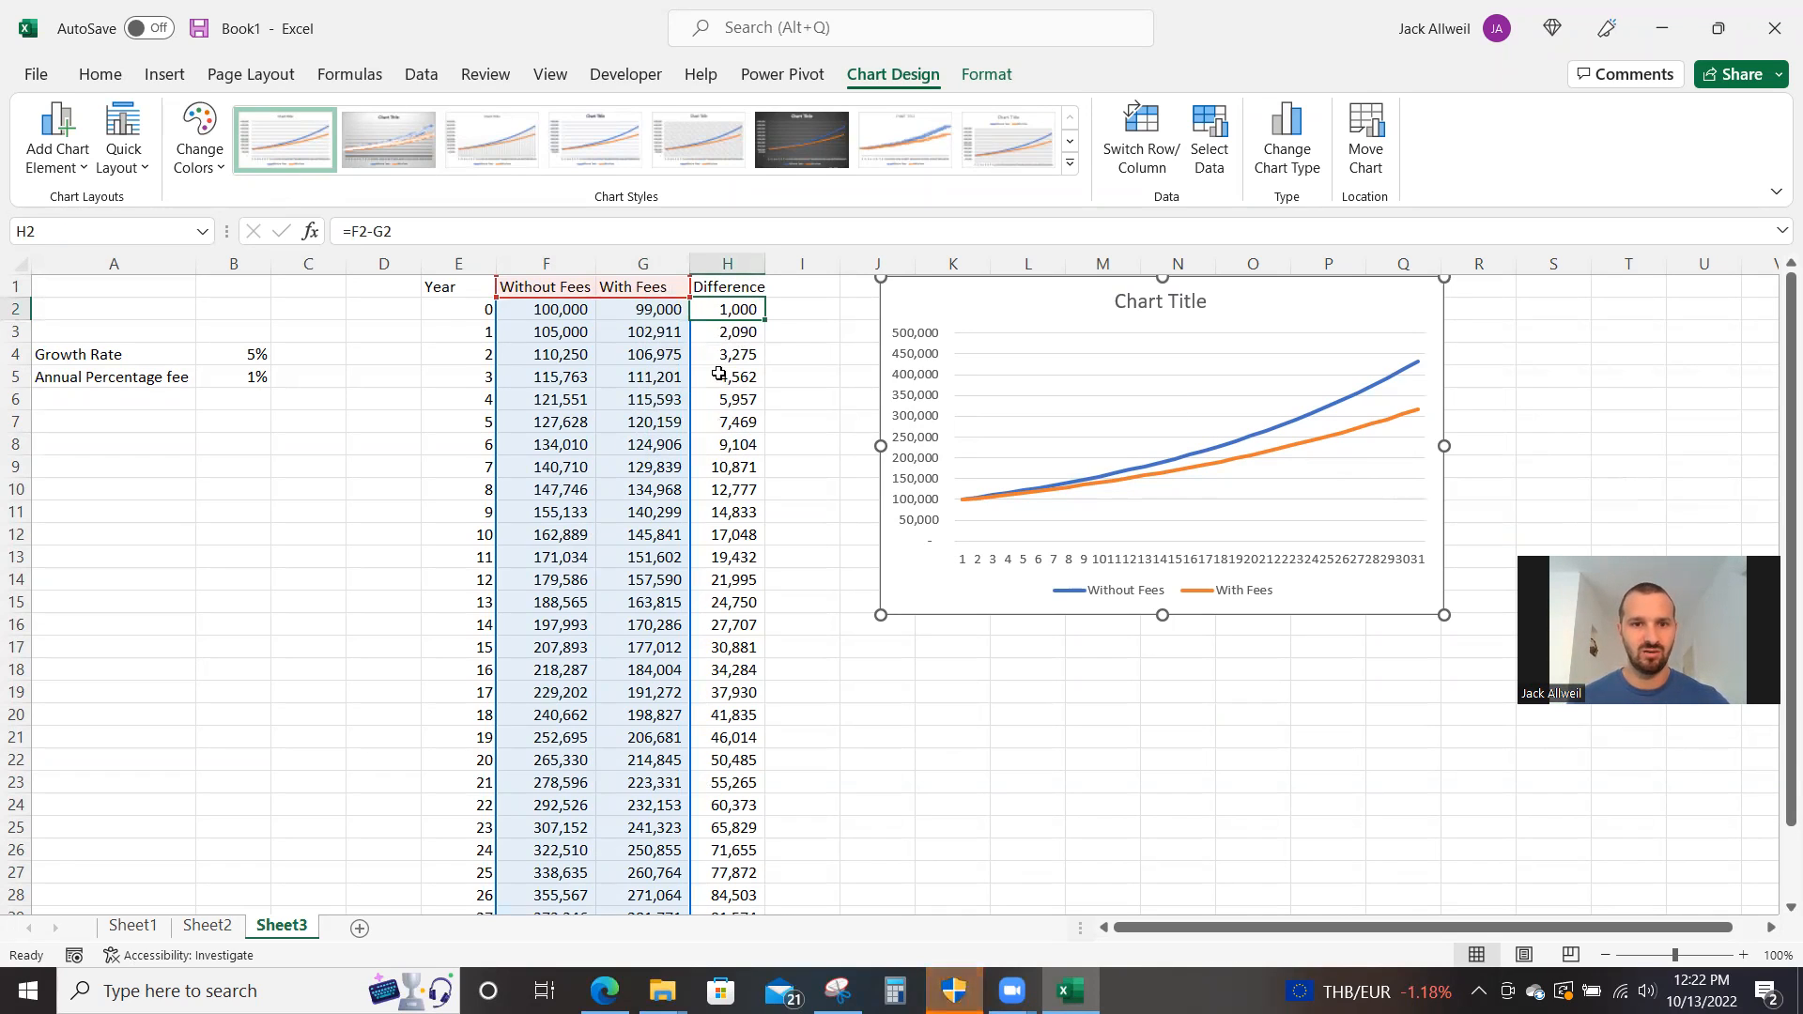
pyautogui.scroll(-5, 719, 376)
pyautogui.scroll(-1, 718, 376)
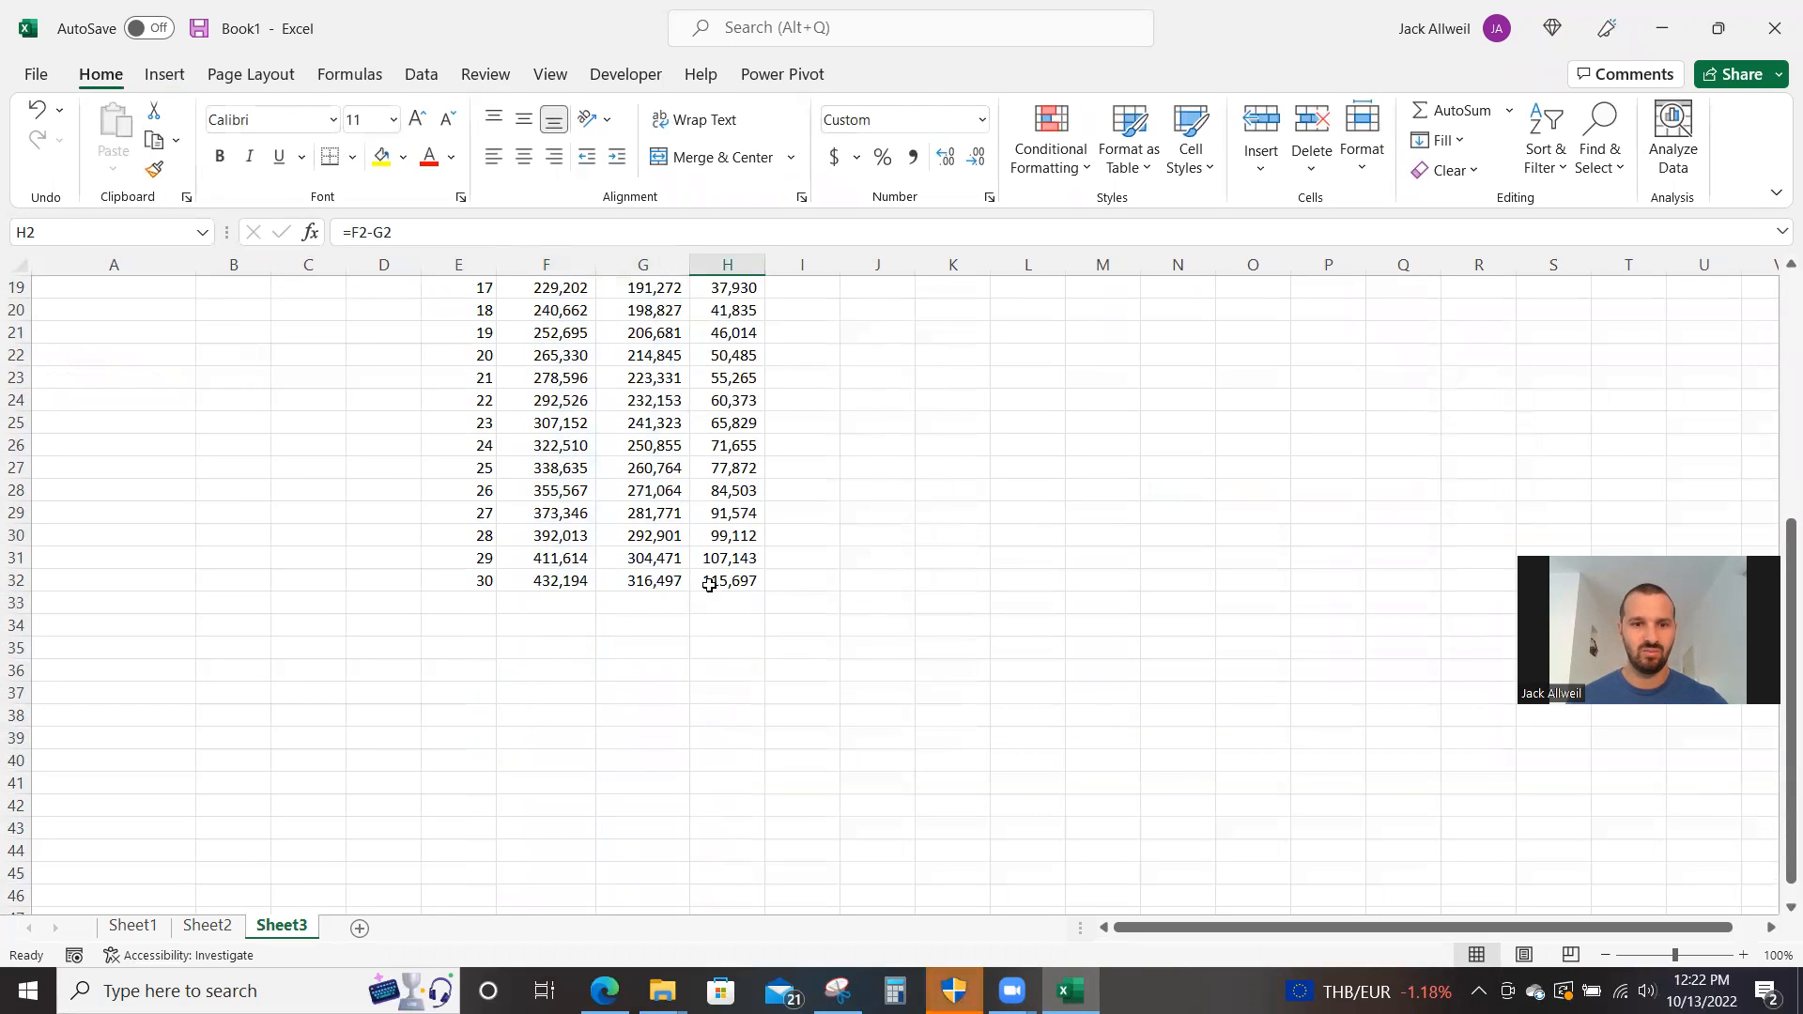
pyautogui.click(808, 583)
pyautogui.press('Left')
pyautogui.write('/')
pyautogui.press('Left')
pyautogui.press('Left')
pyautogui.press('Left')
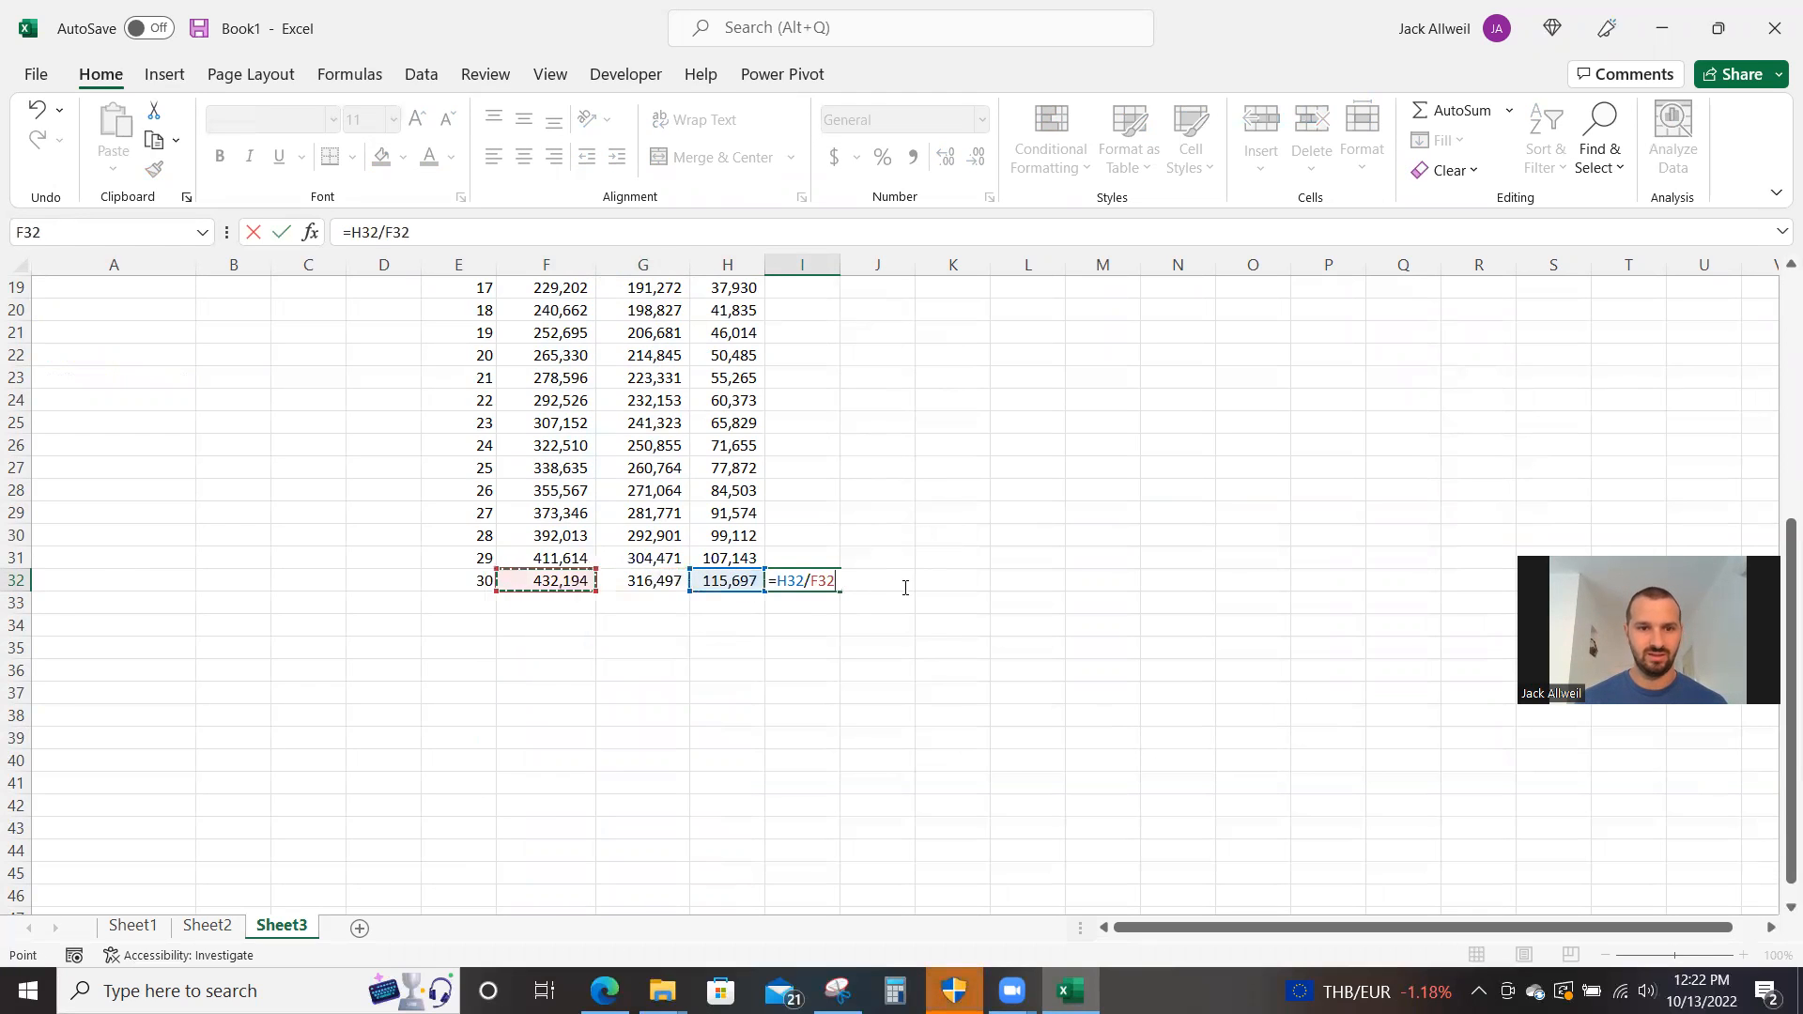
pyautogui.press('Return')
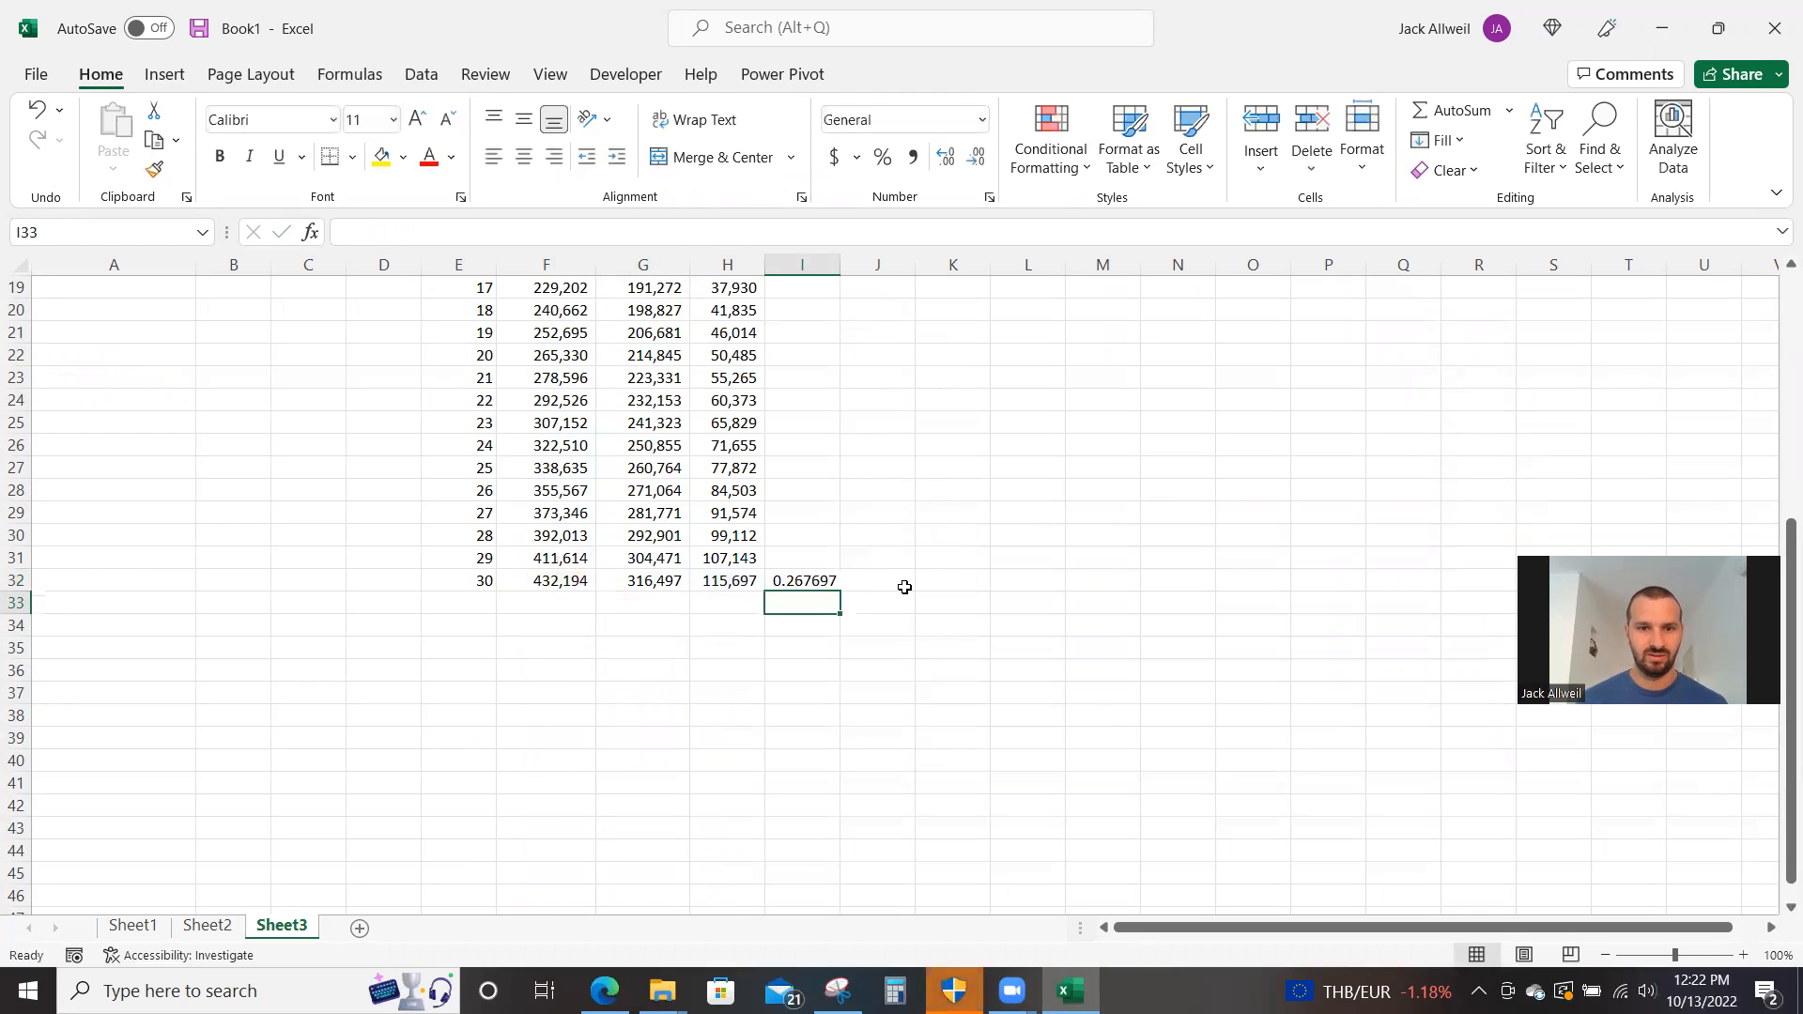
pyautogui.press('Up')
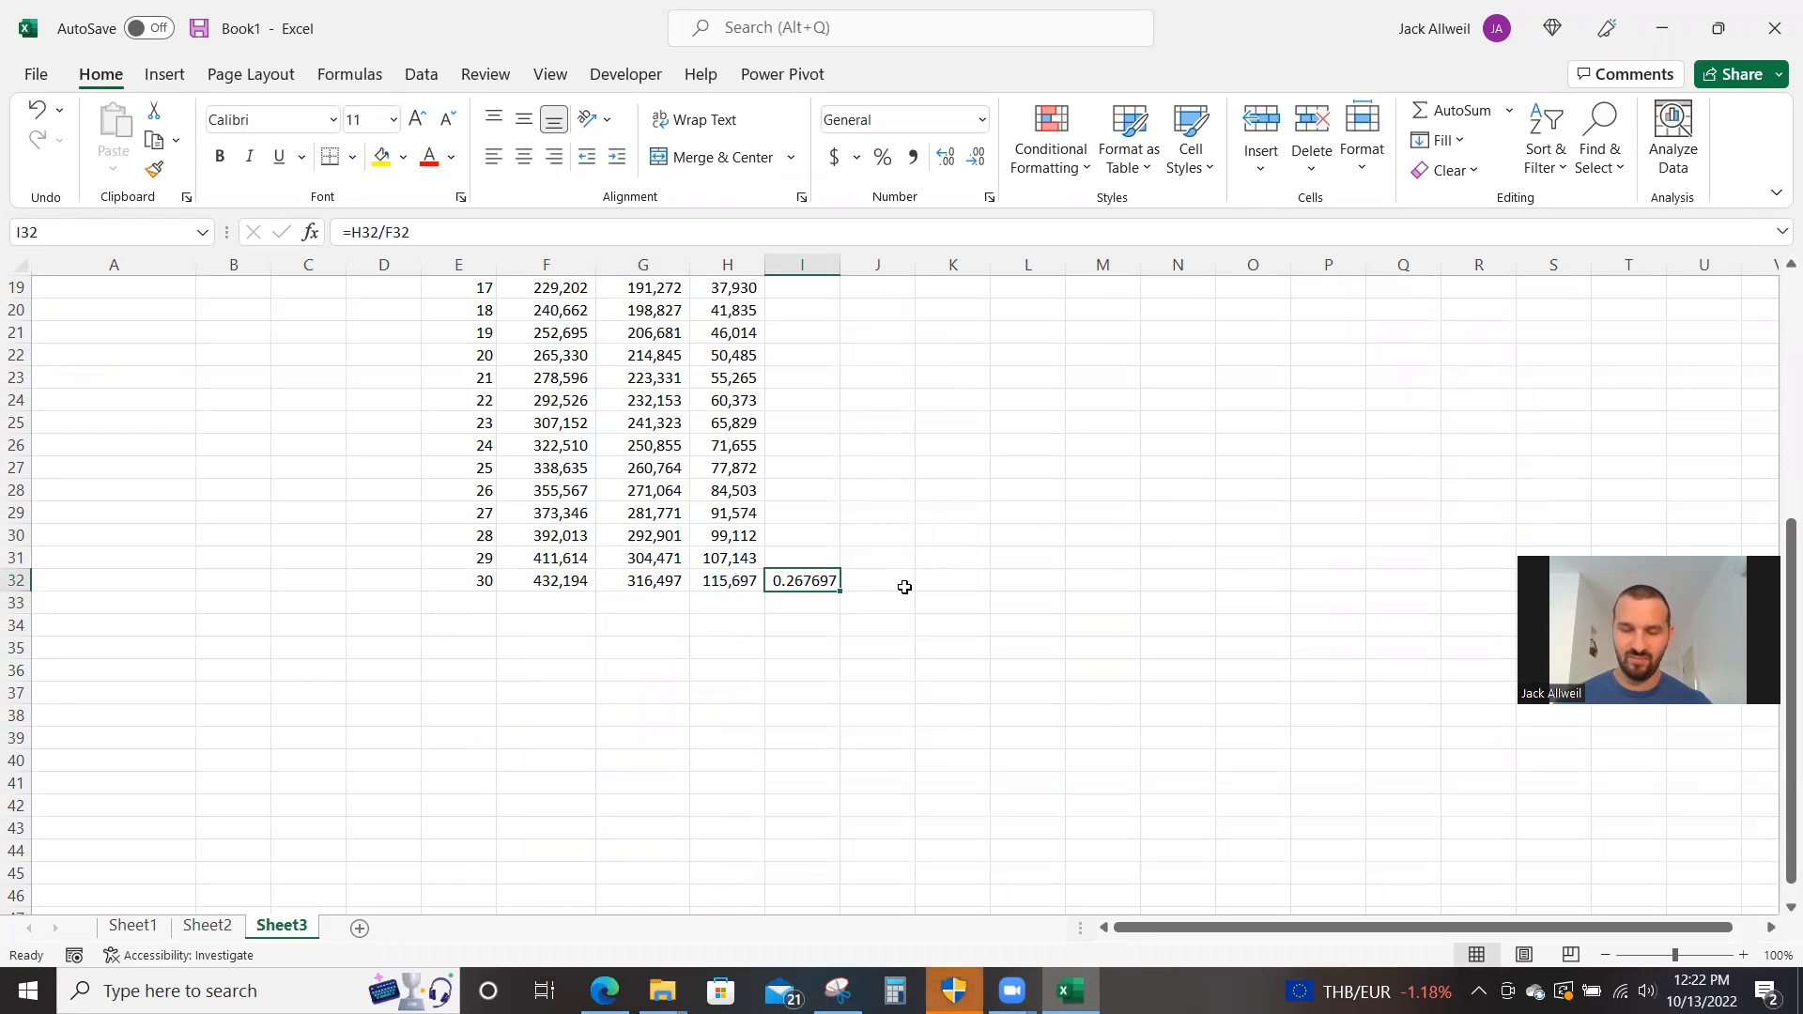
pyautogui.press('Delete')
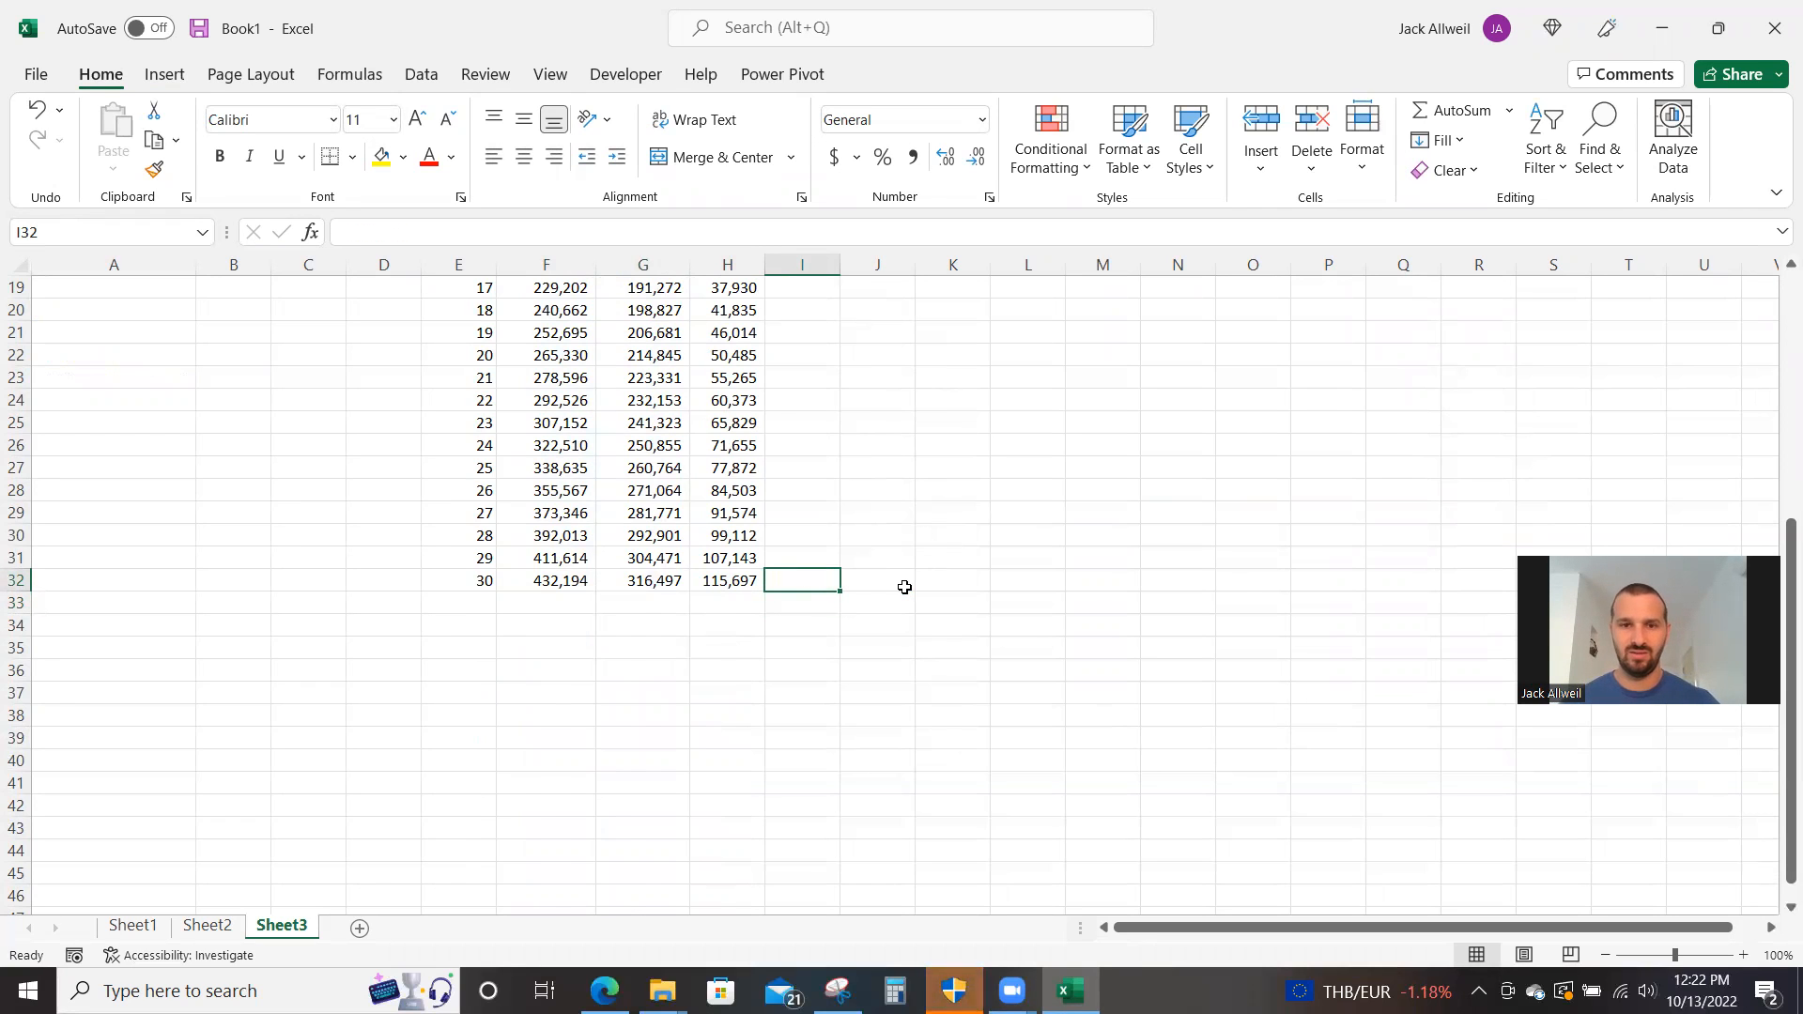
# - Set the annual percentage fee in B5 to 0.1% and check the year 30 difference
pyautogui.scroll(6, 905, 587)
pyautogui.click(239, 381)
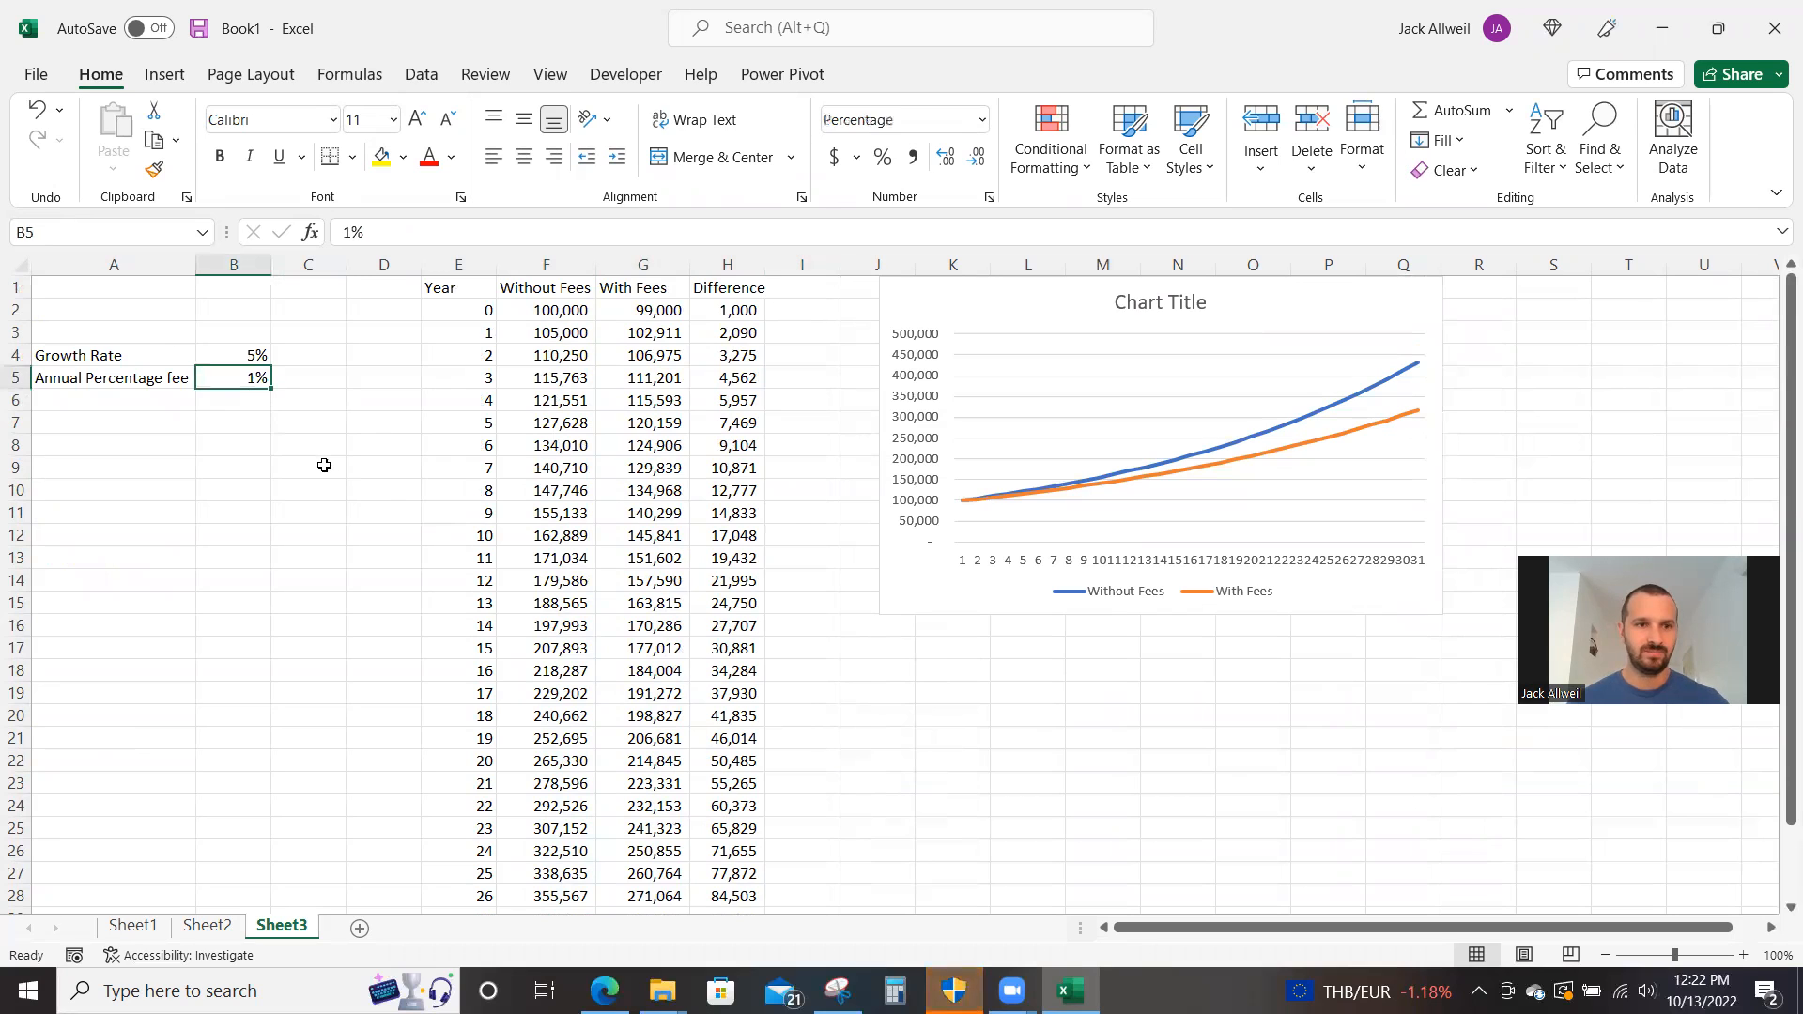
pyautogui.write('.15')
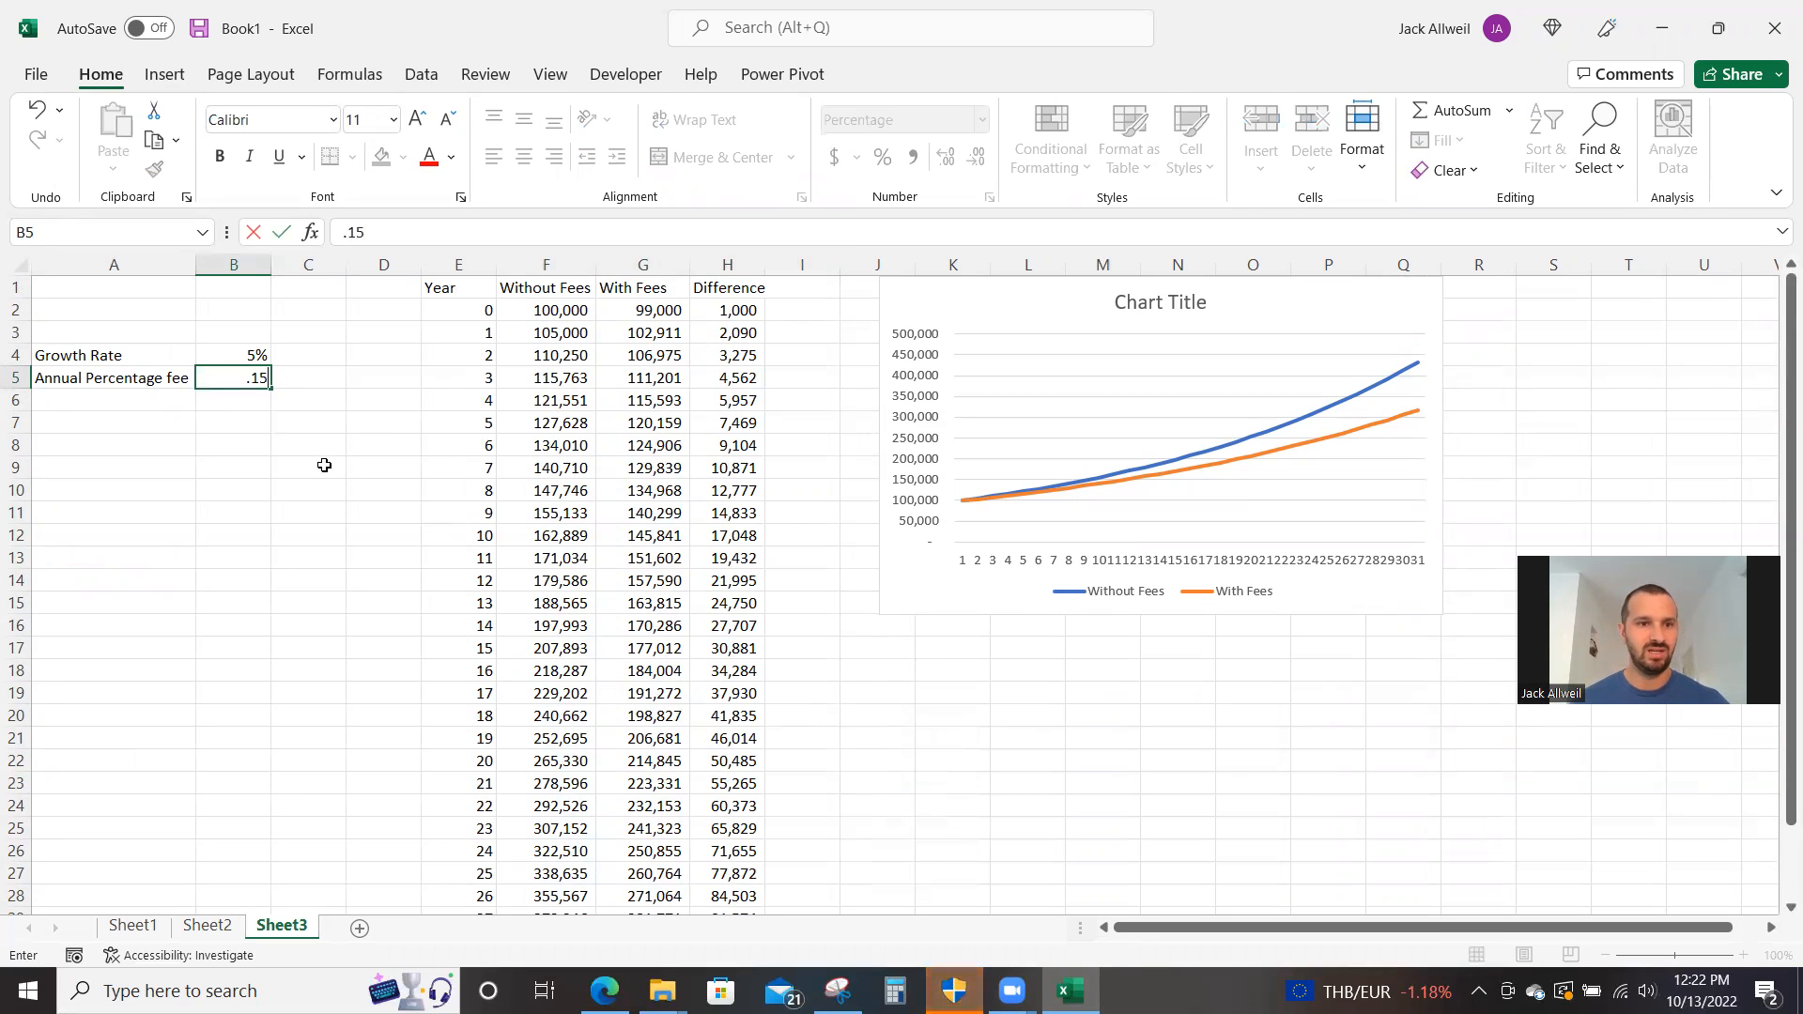
pyautogui.press('BackSpace')
pyautogui.write('1')
pyautogui.press('Return')
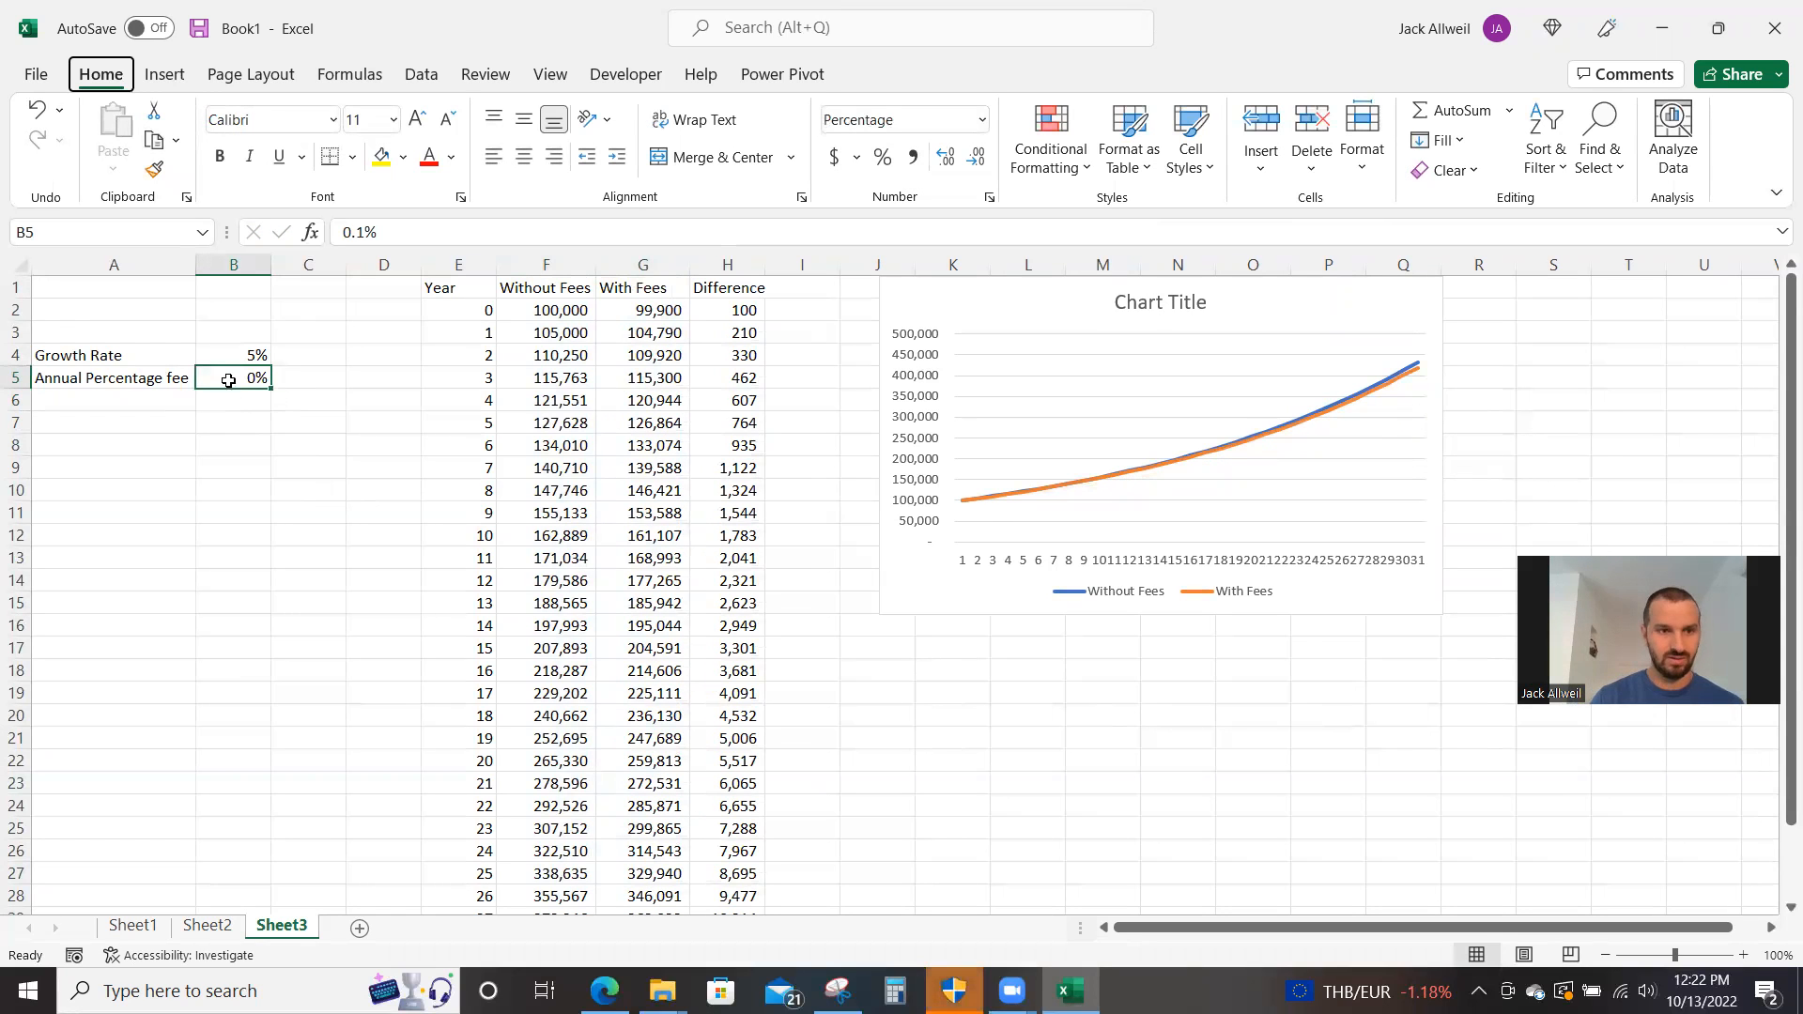
pyautogui.scroll(-4, 568, 446)
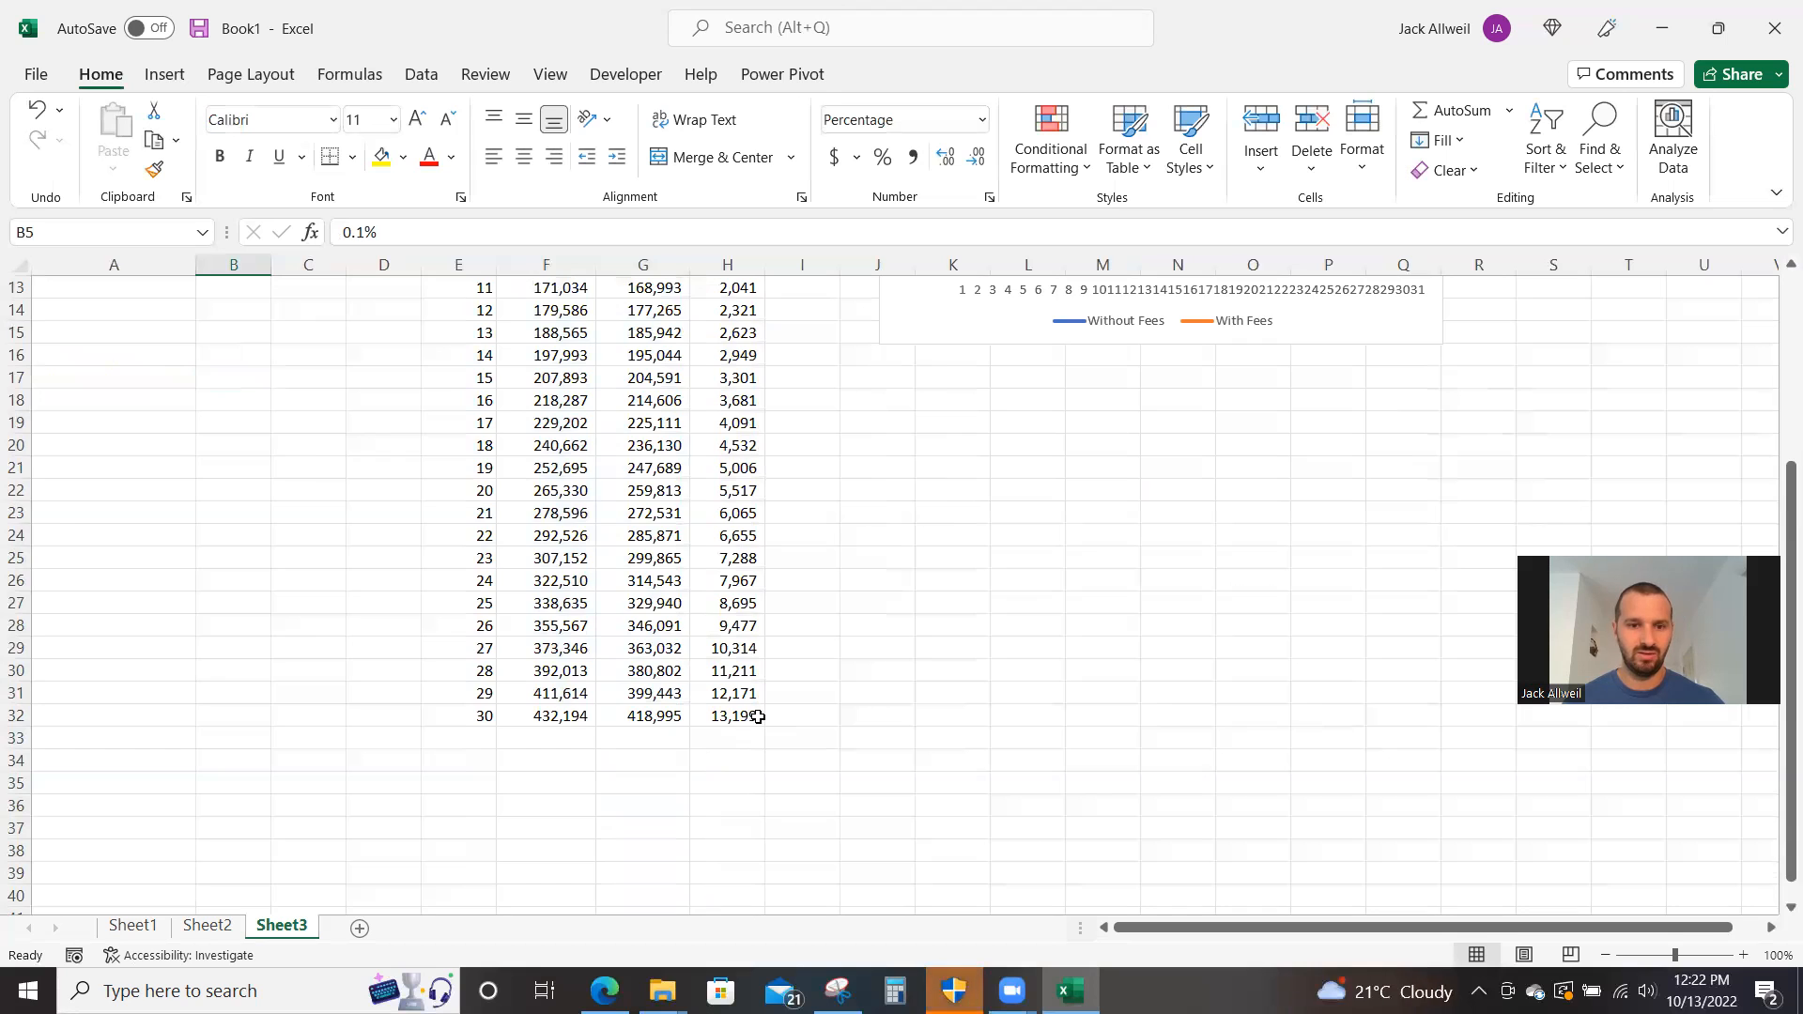
pyautogui.scroll(4, 752, 717)
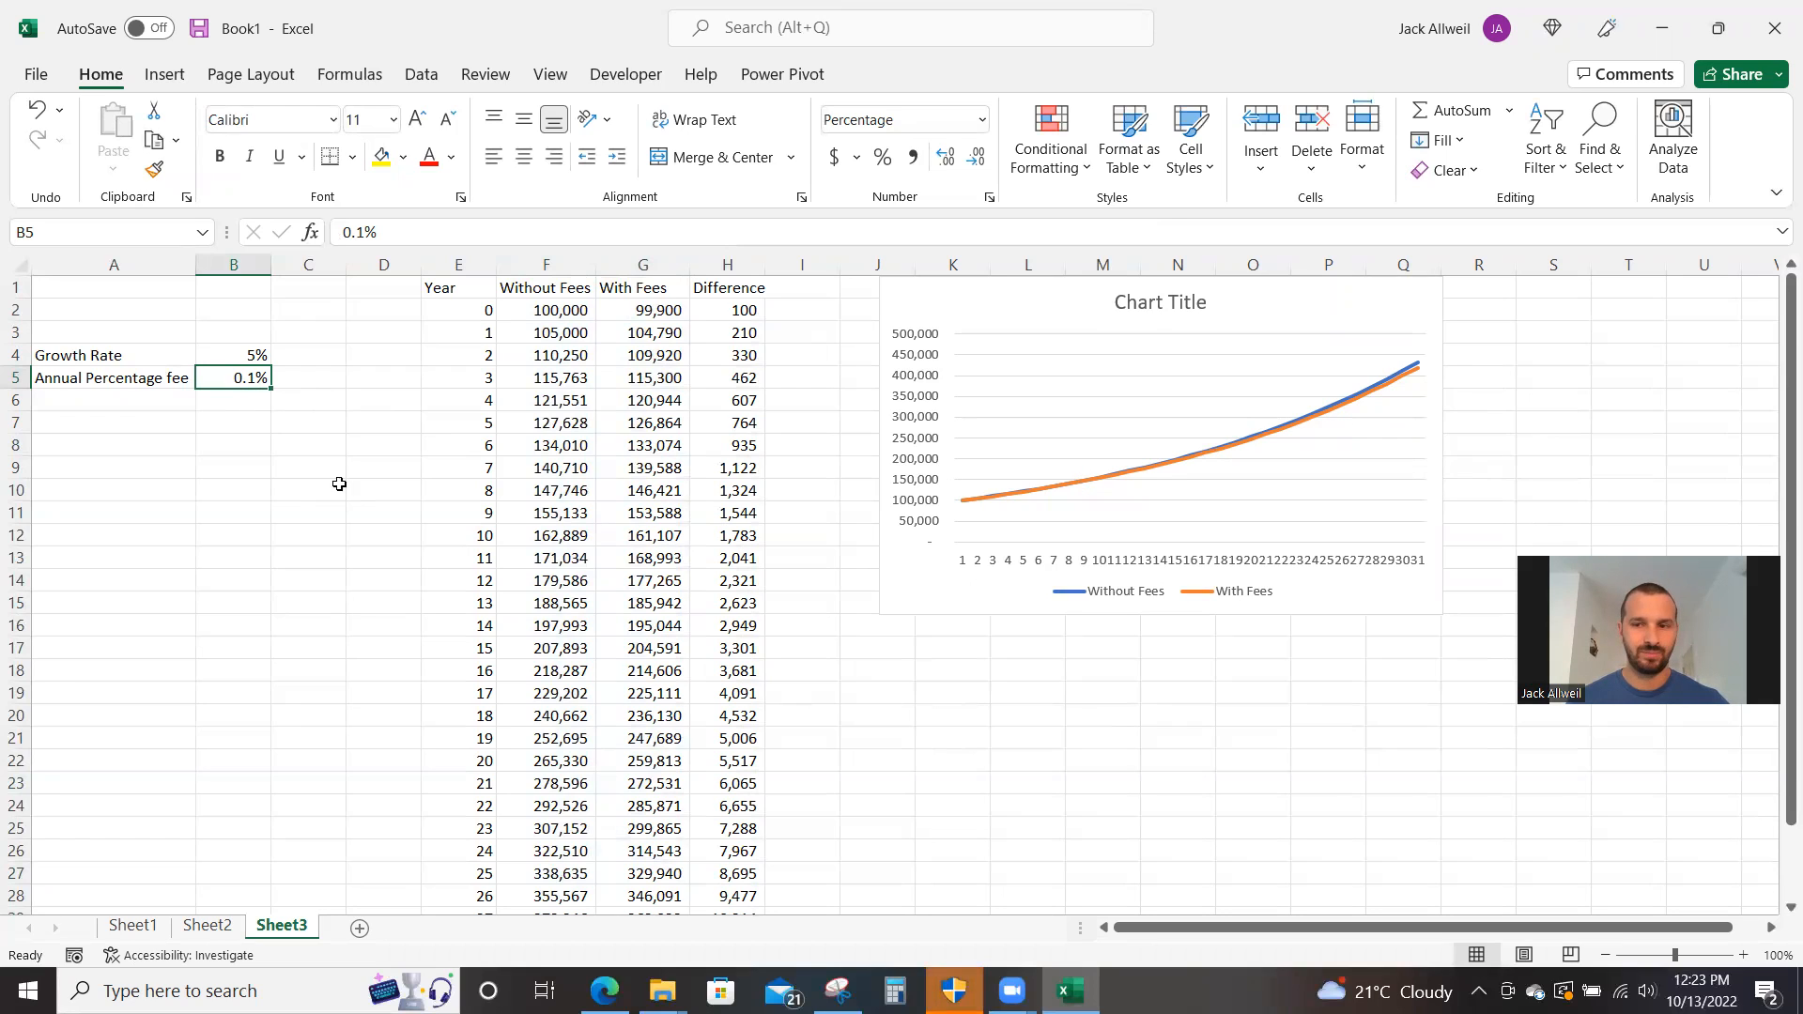
# - Set the annual percentage fee in B5 to .005 (0.5%) and check the year 30 values with and without fees
pyautogui.write('.0')
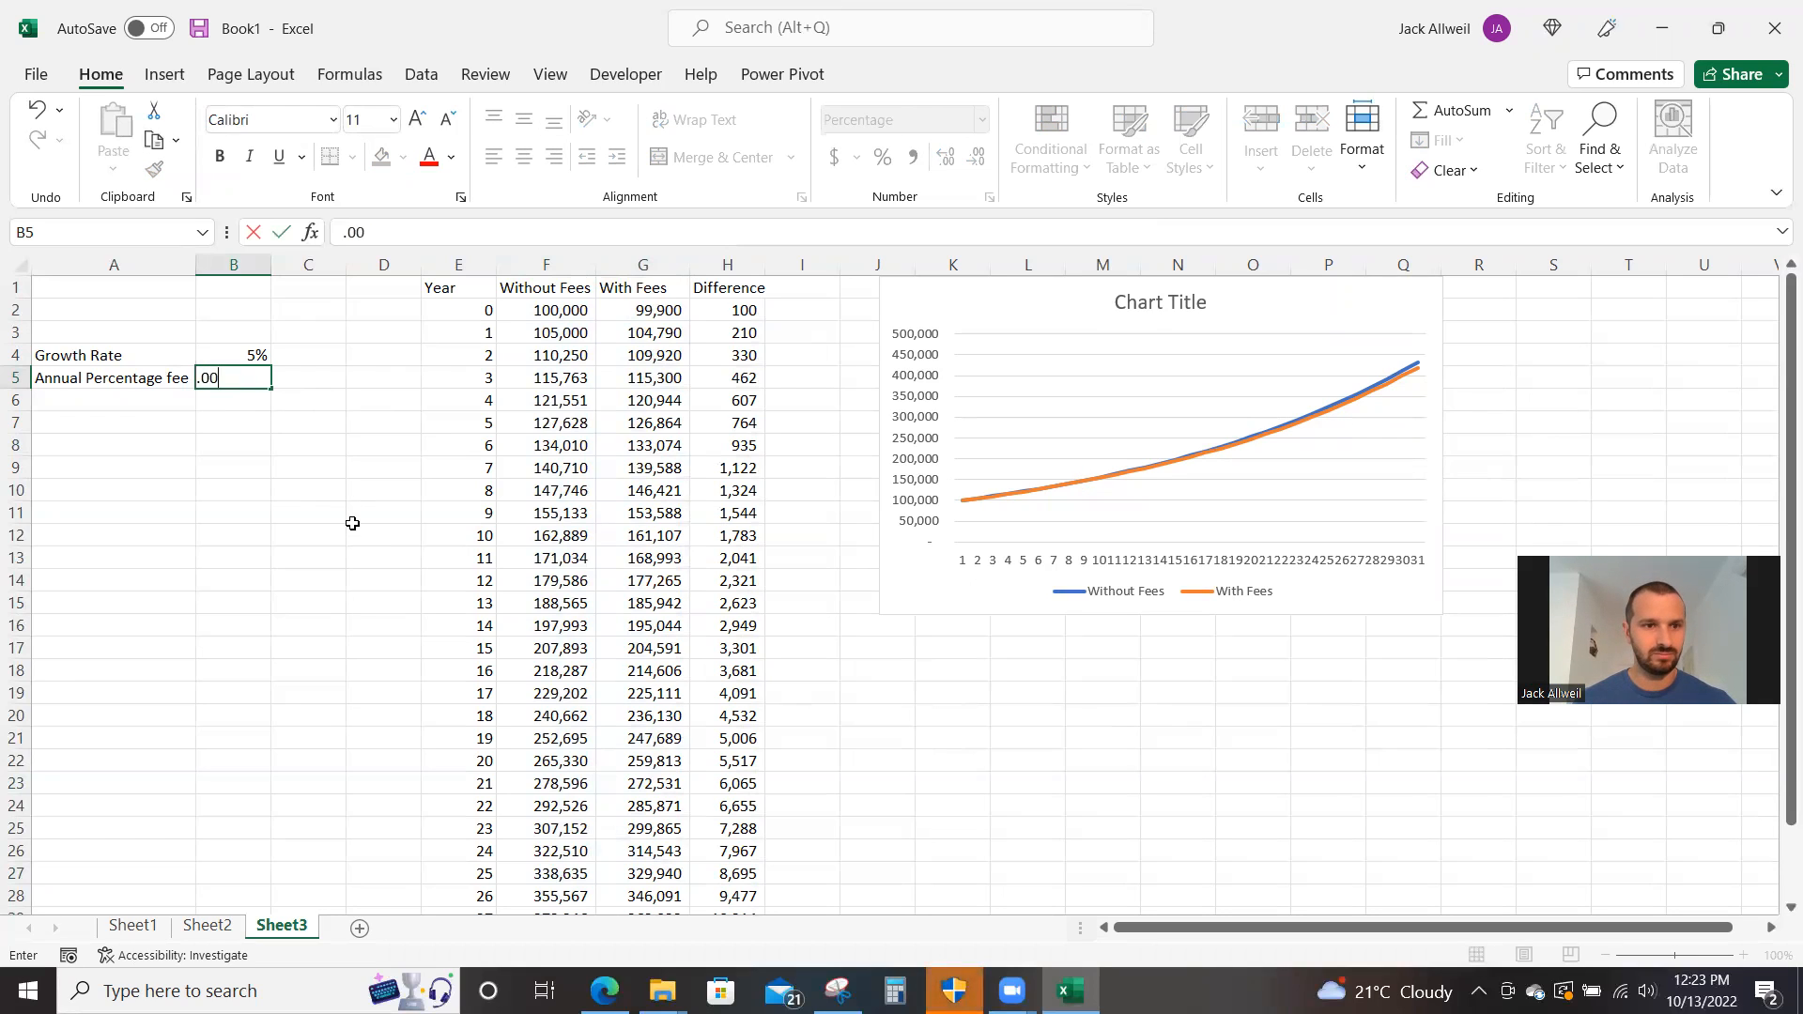
pyautogui.write('05')
pyautogui.press('Return')
pyautogui.scroll(-4, 356, 517)
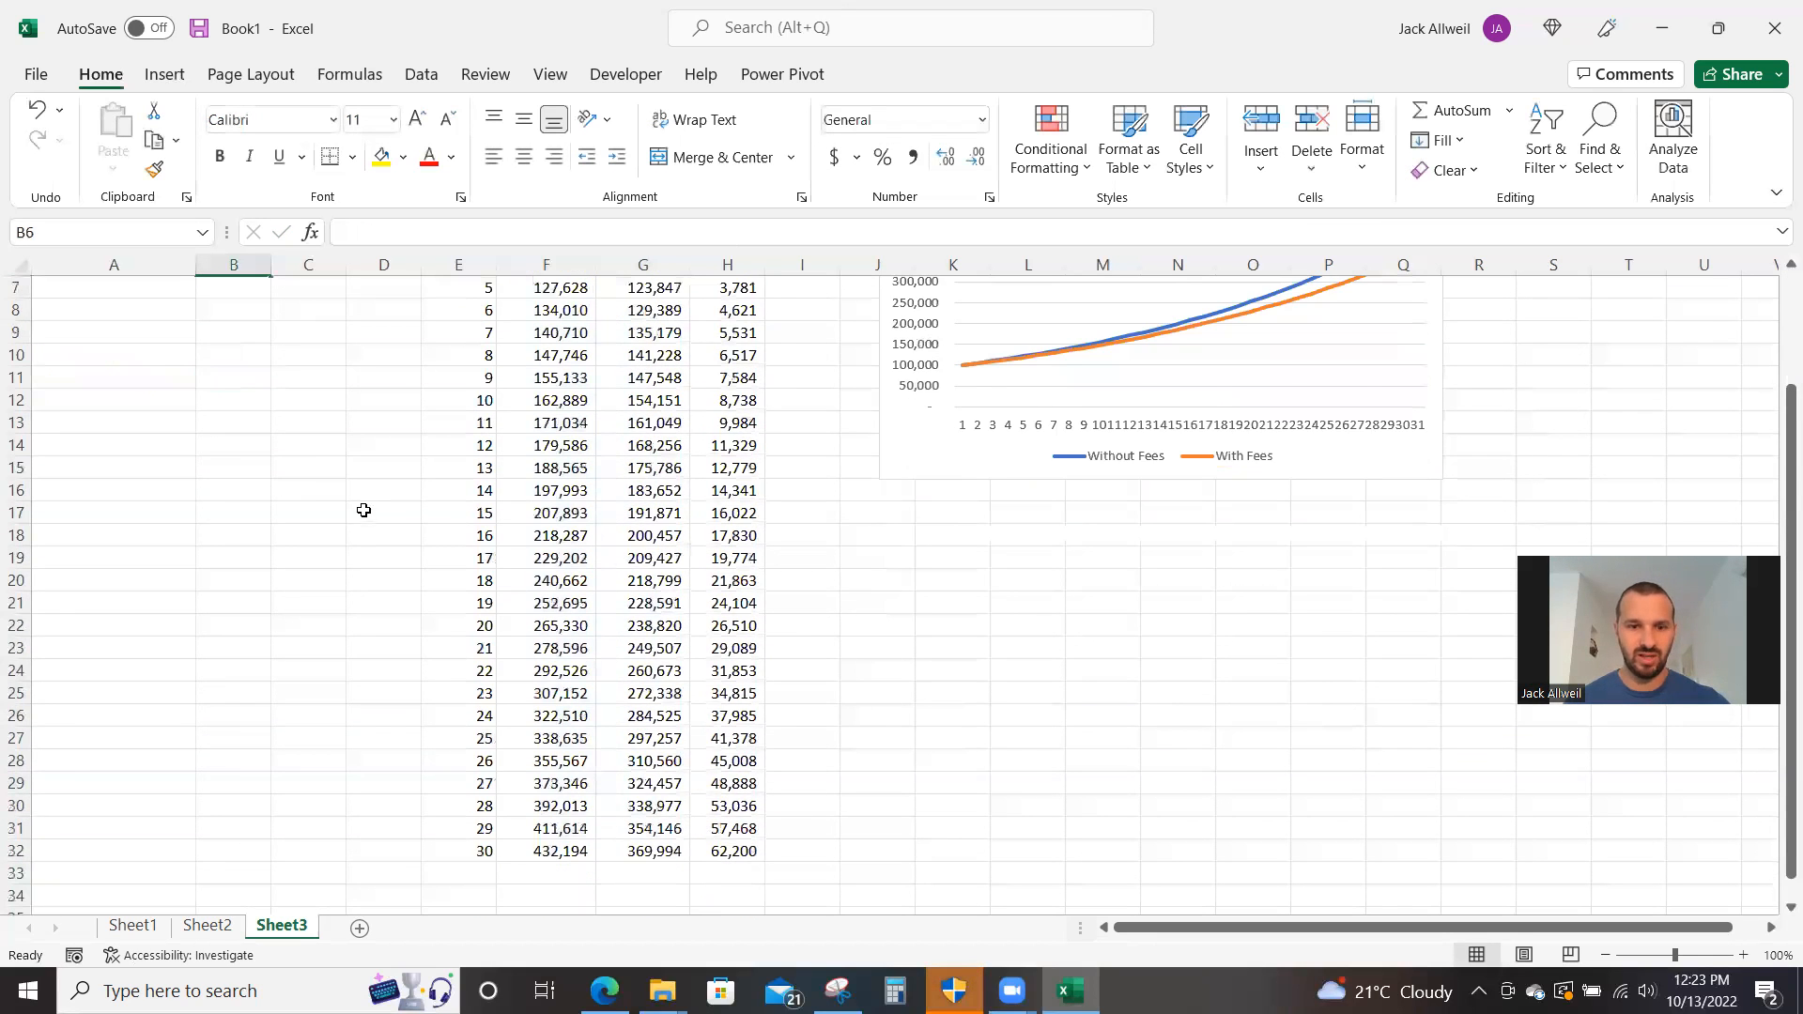
pyautogui.scroll(4, 728, 716)
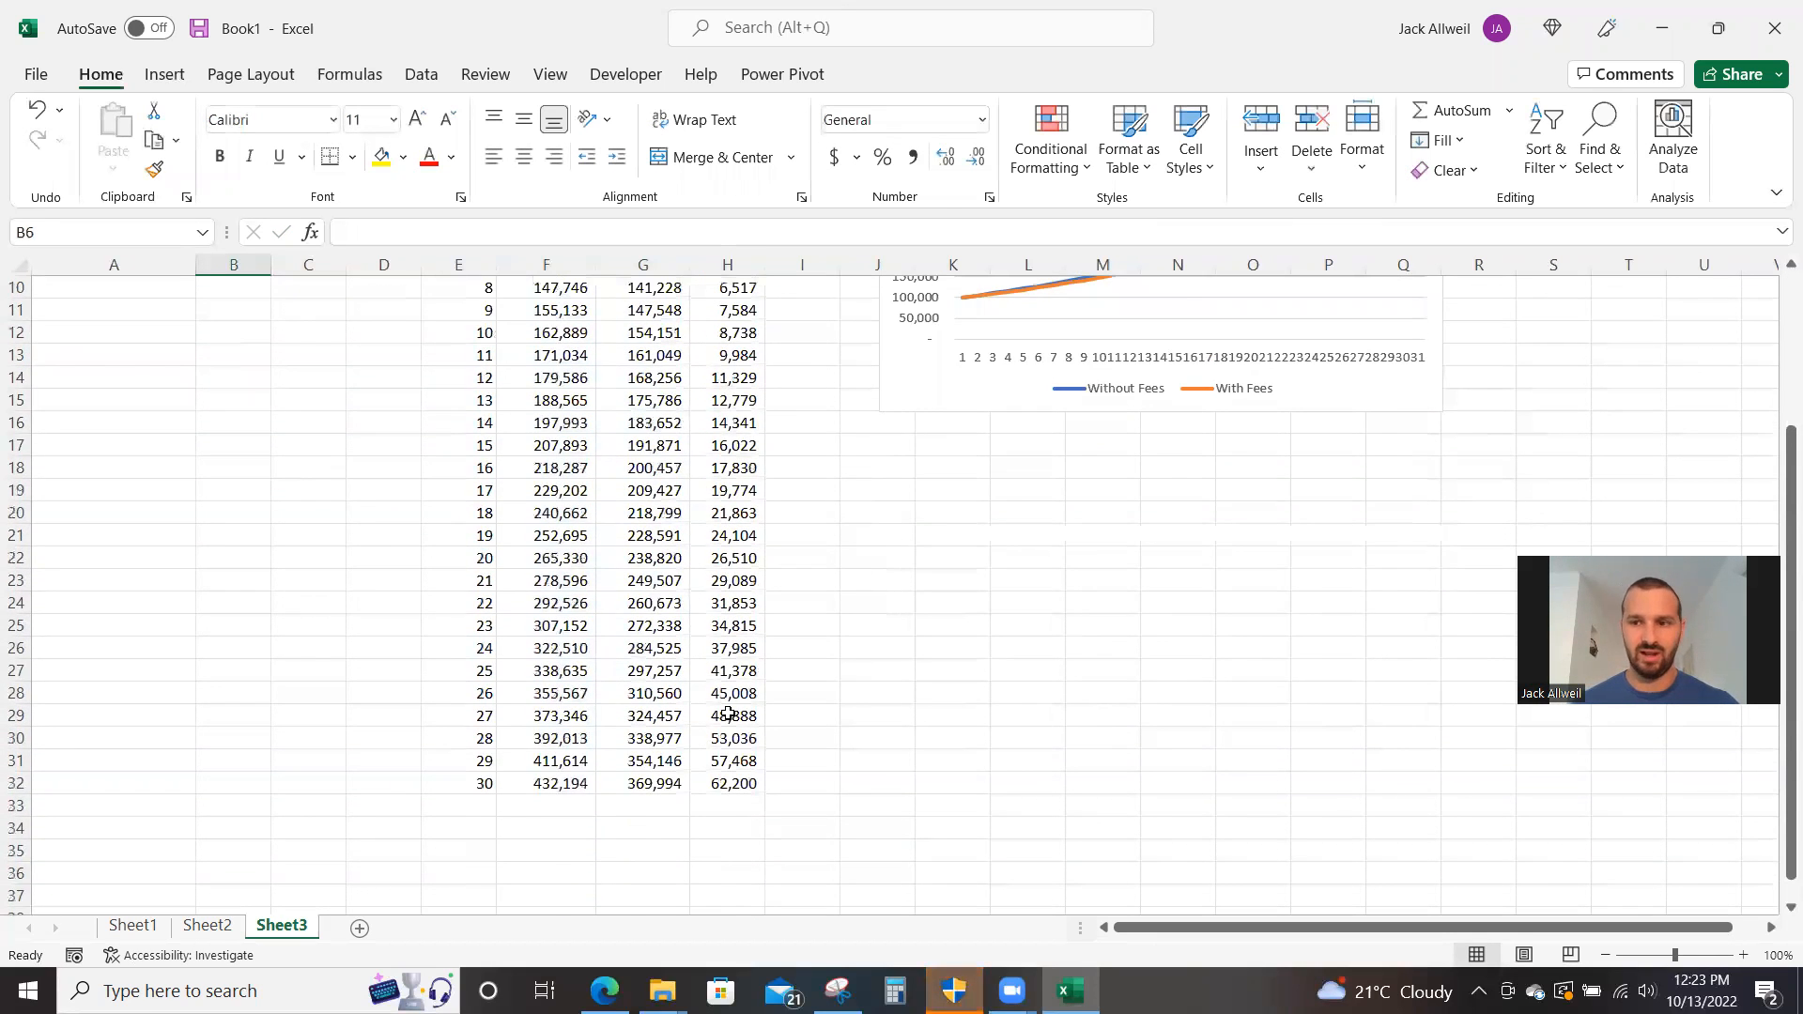
pyautogui.scroll(-5, 727, 715)
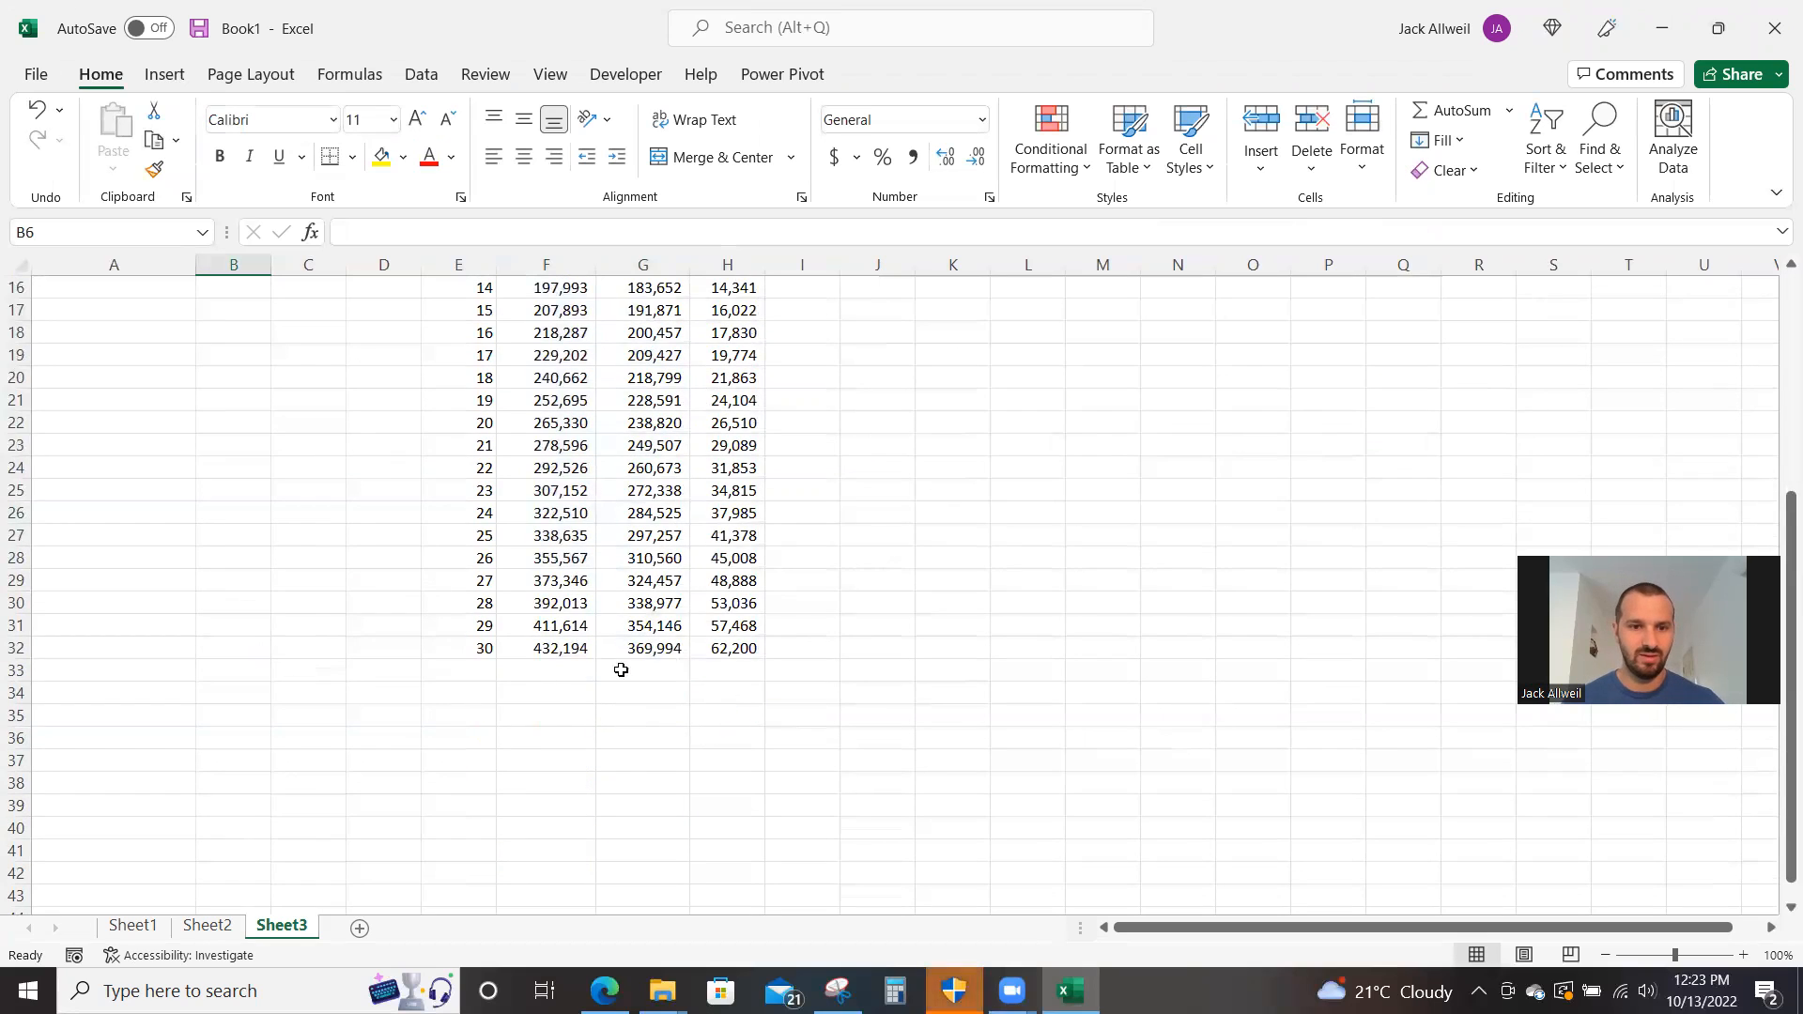
# - Add a new worksheet and enter the header Year in F1 with 1 below it in F2
pyautogui.hotkey('shift', 'F11')
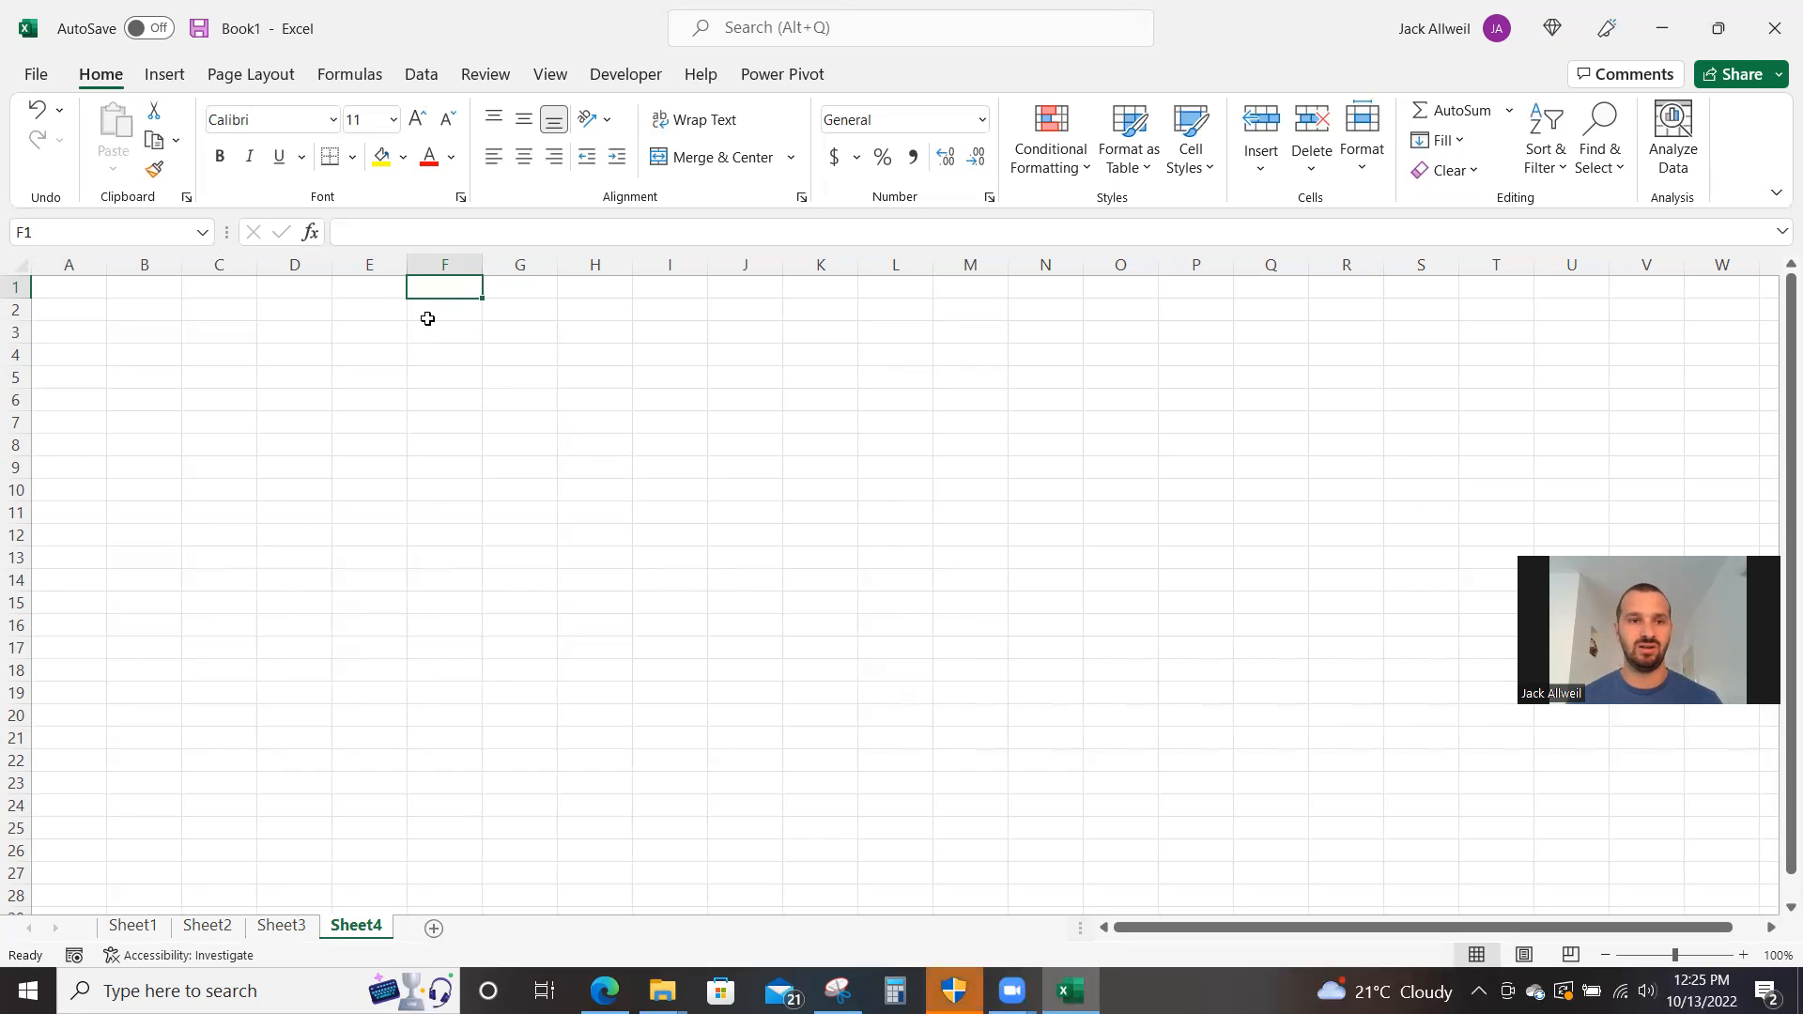
pyautogui.write('Year')
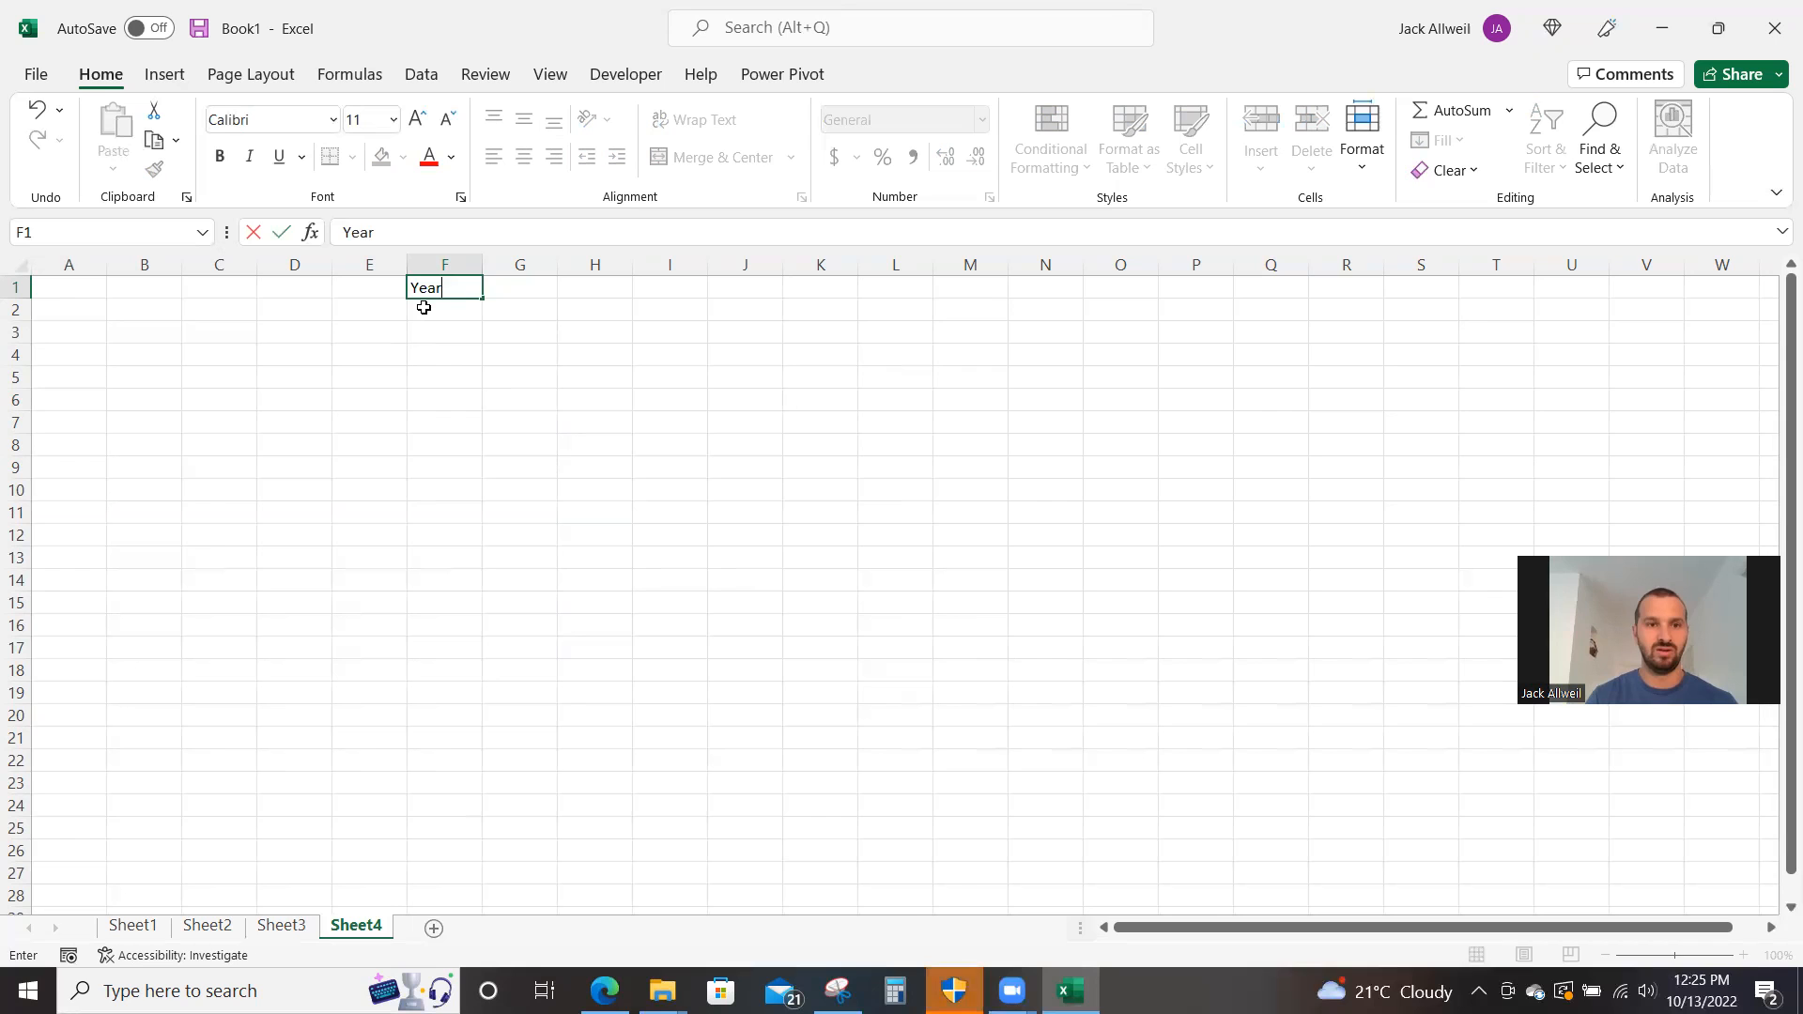
pyautogui.press('Tab')
pyautogui.click(424, 308)
pyautogui.write('0')
pyautogui.click(423, 308)
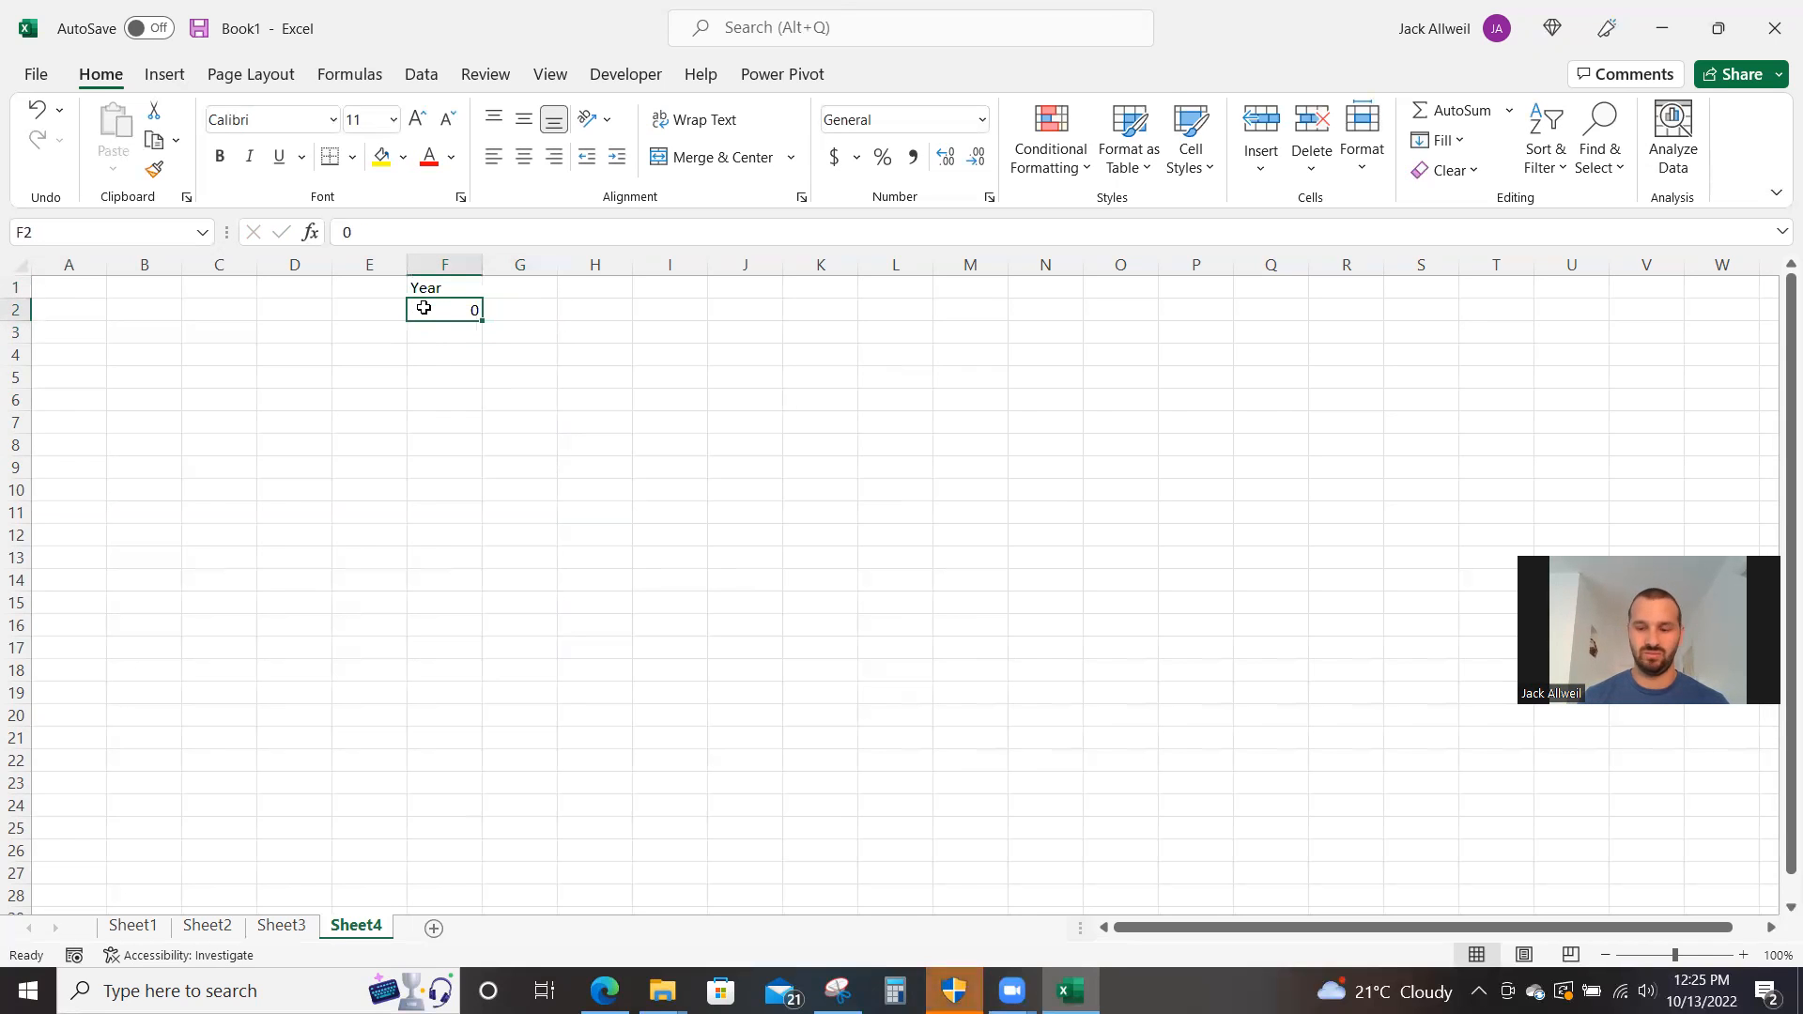
pyautogui.write('1')
pyautogui.press('Return')
# - Enter 240 in G2 as the amount for year 1
pyautogui.press('Up')
pyautogui.press('Up')
pyautogui.press('Right')
pyautogui.press('Down')
pyautogui.write('240')
pyautogui.press('Return')
# - Enter 2 in F3 and fill the year series down column F to year 30 in F31
pyautogui.press('Up')
pyautogui.press('Up')
pyautogui.press('Down')
pyautogui.press('Down')
pyautogui.press('Left')
pyautogui.write('2')
pyautogui.press('Return')
pyautogui.moveTo(423, 308); pyautogui.dragTo(449, 898)
pyautogui.moveTo(482, 710); pyautogui.dragTo(483, 712)
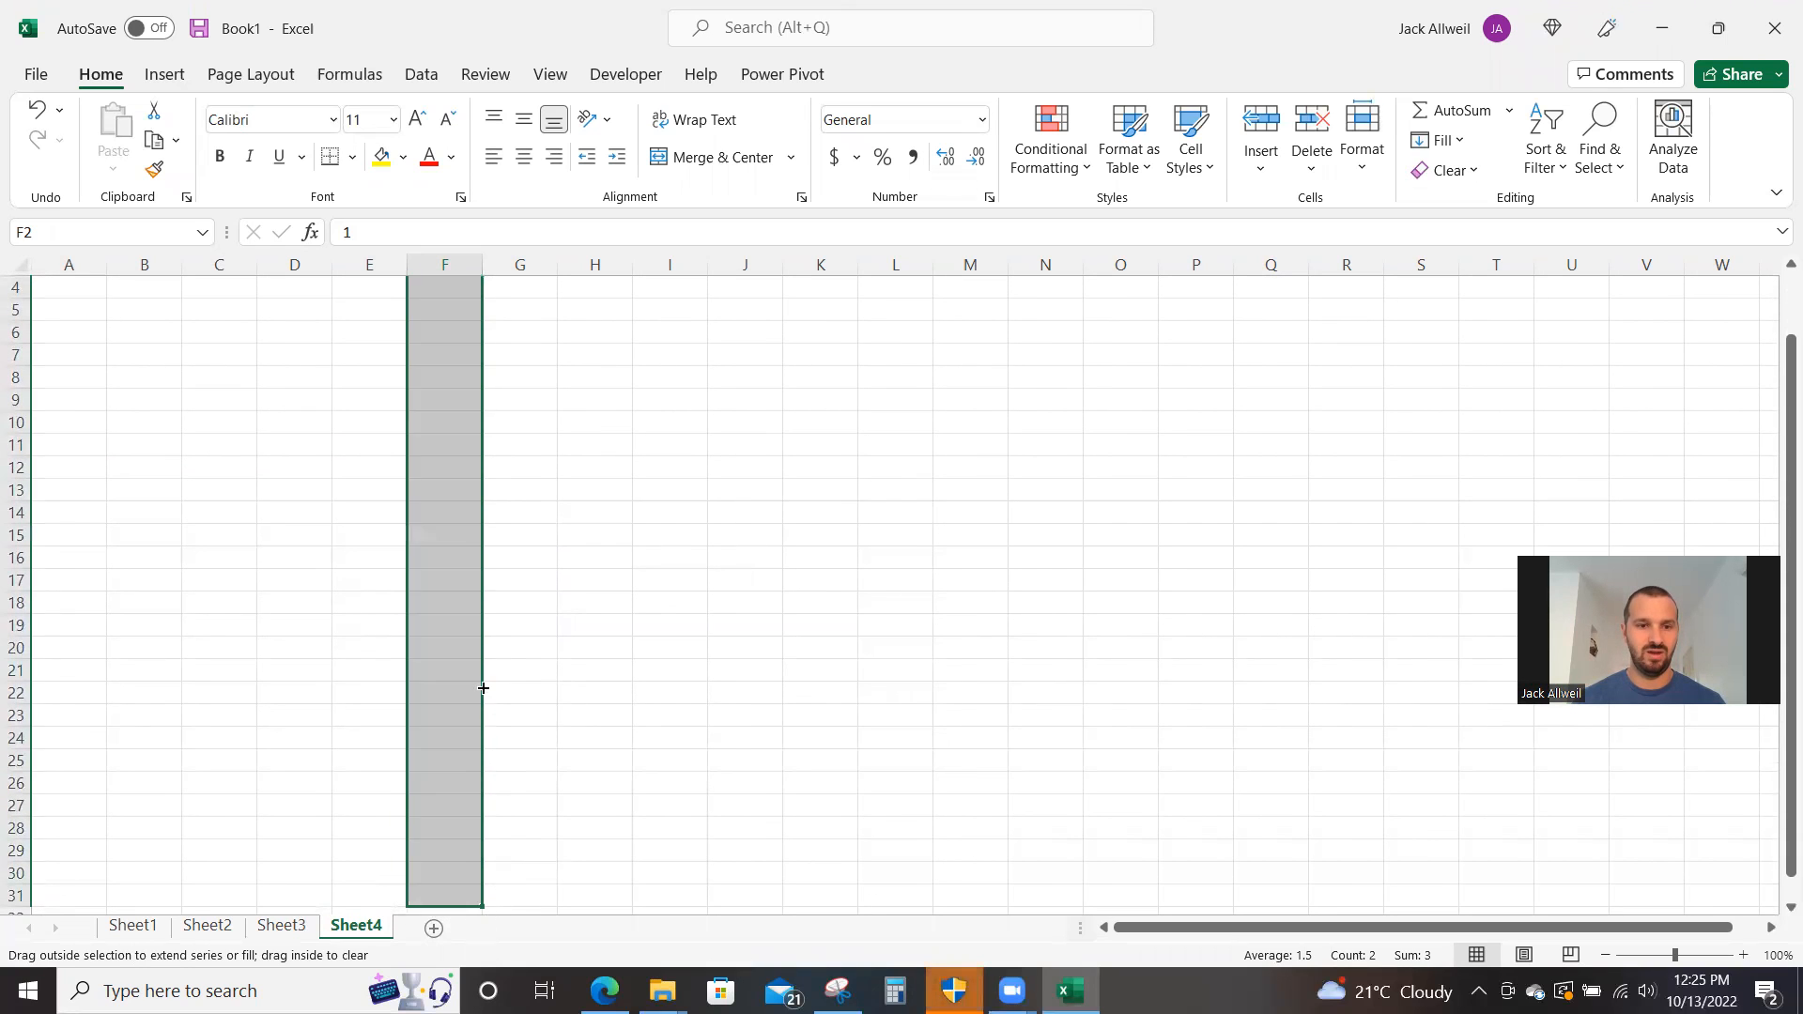
pyautogui.scroll(1, 548, 642)
pyautogui.scroll(1, 548, 641)
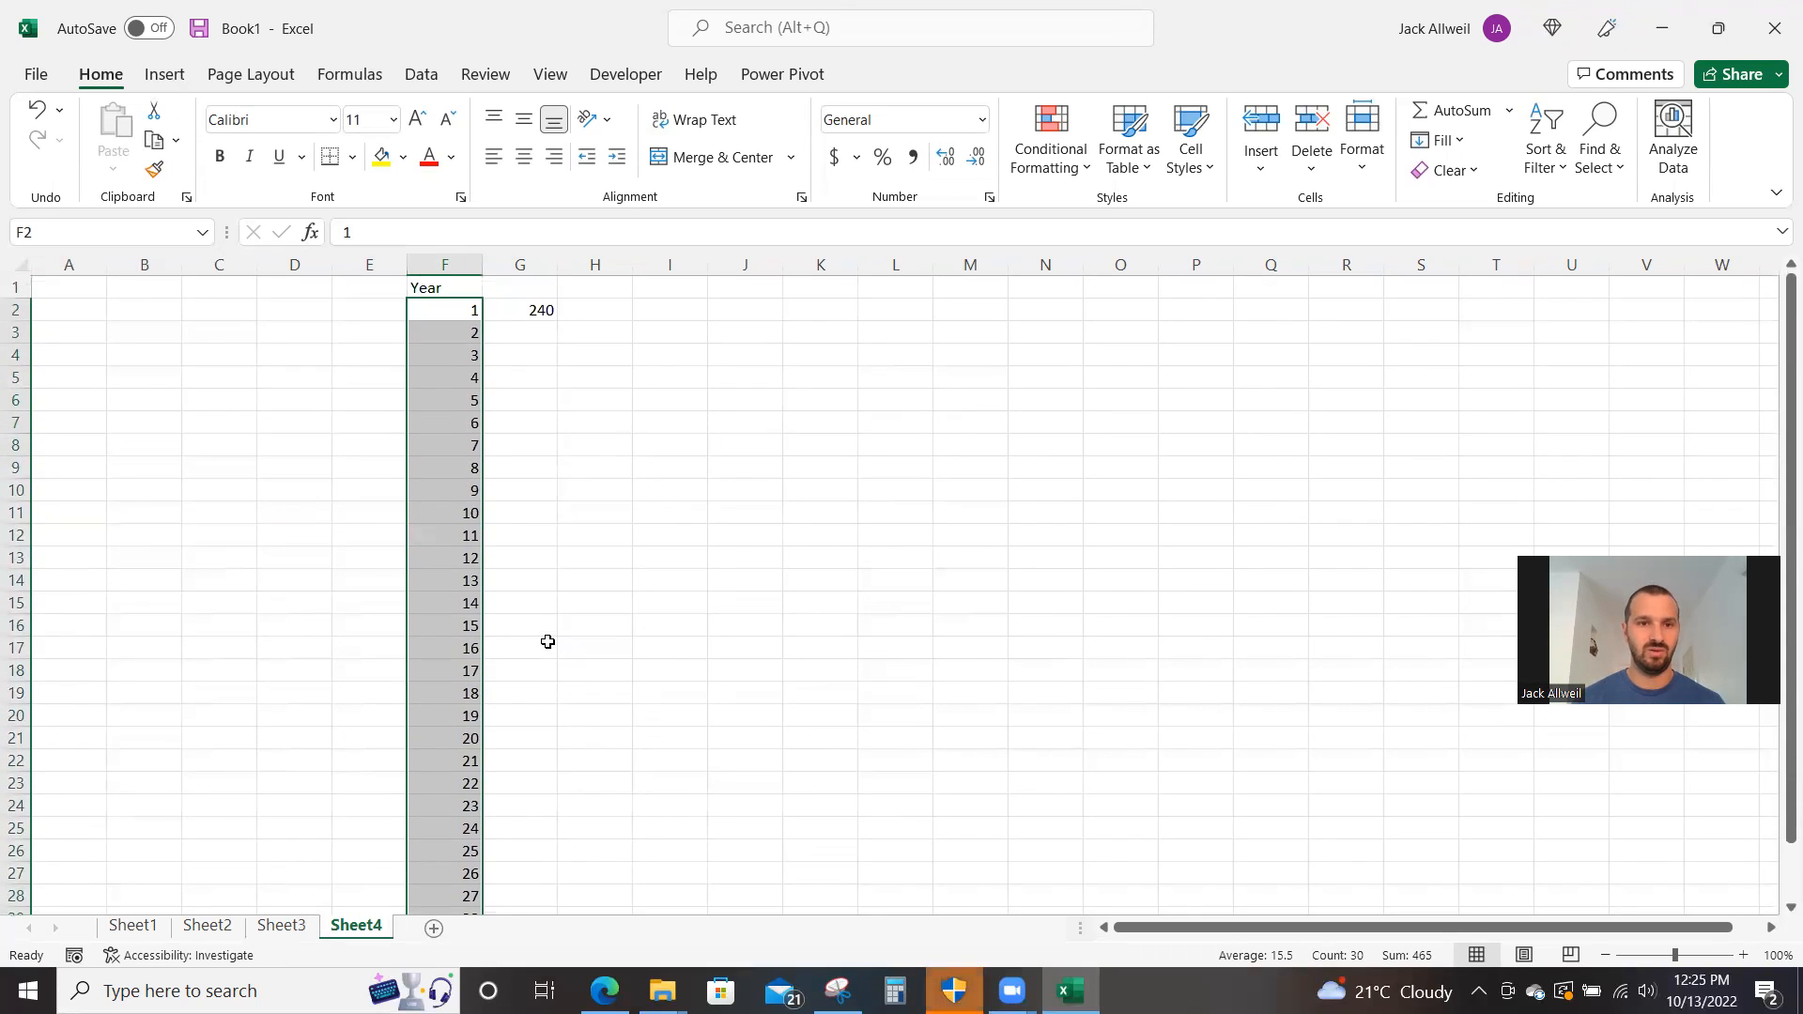
# - Glance at Sheet3 for reference and enter 5% as the growth rate in C5 of Sheet4
pyautogui.click(519, 332)
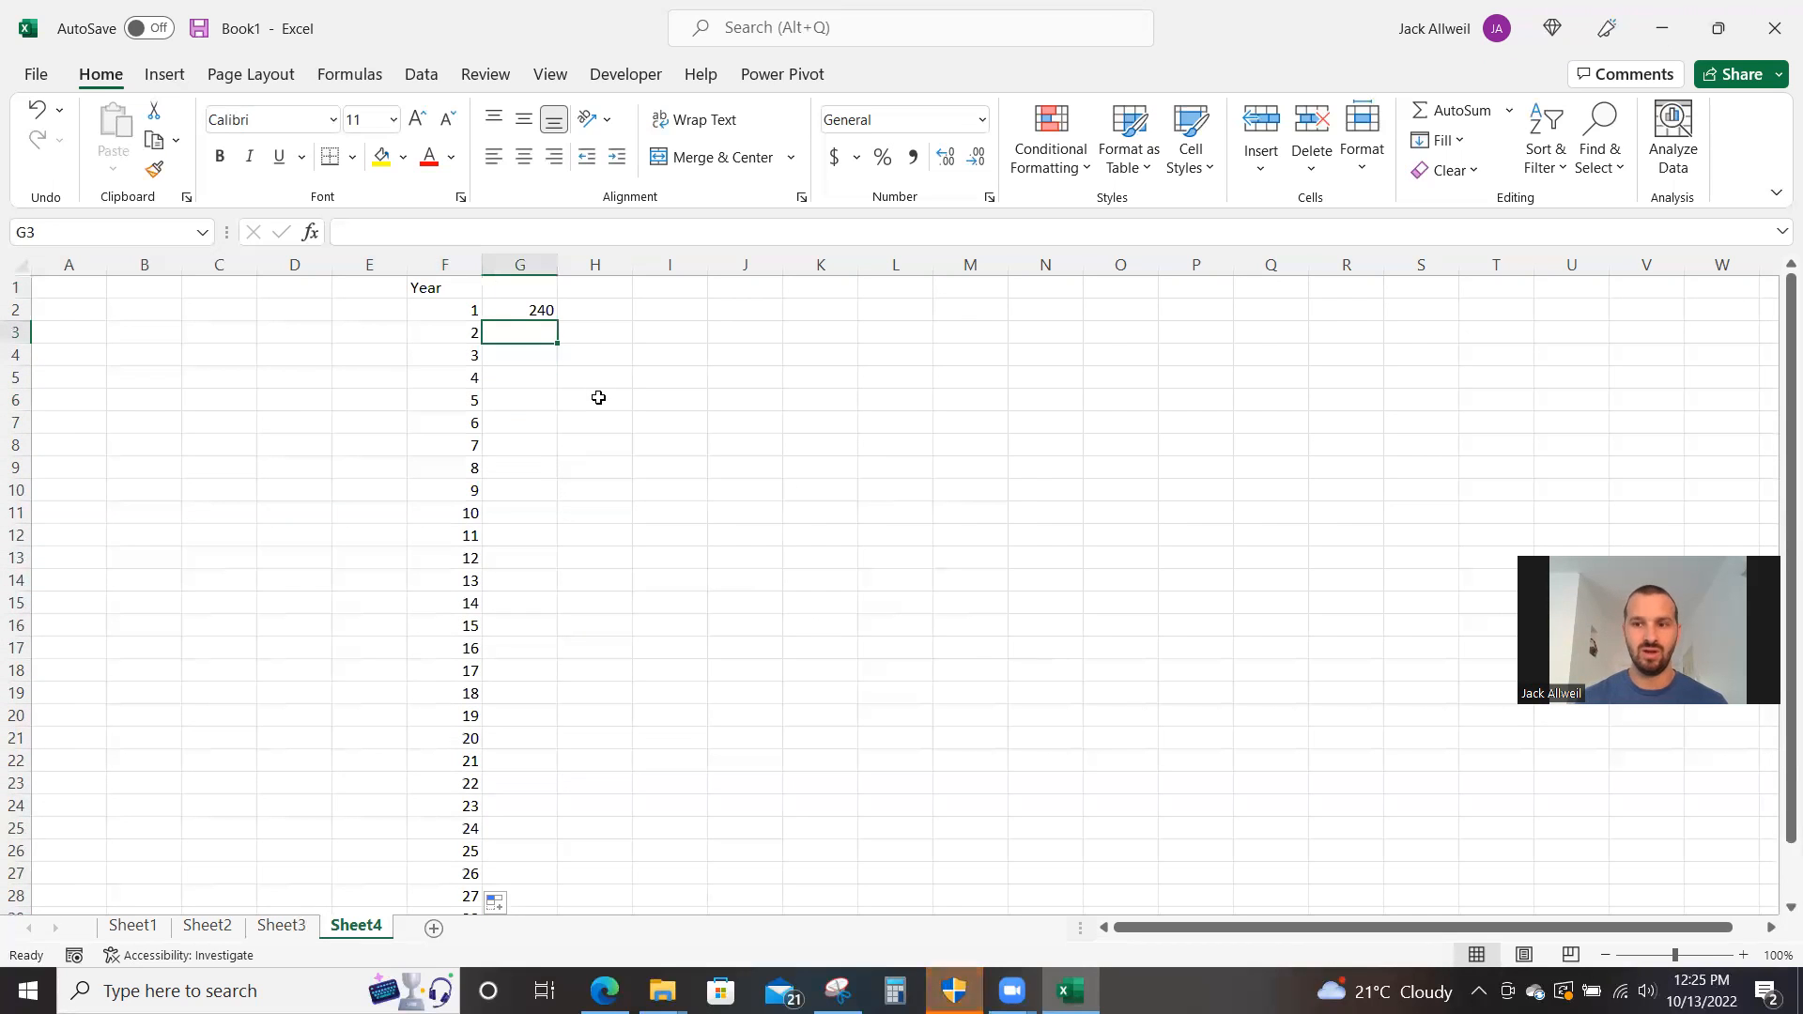
pyautogui.click(286, 926)
pyautogui.click(341, 934)
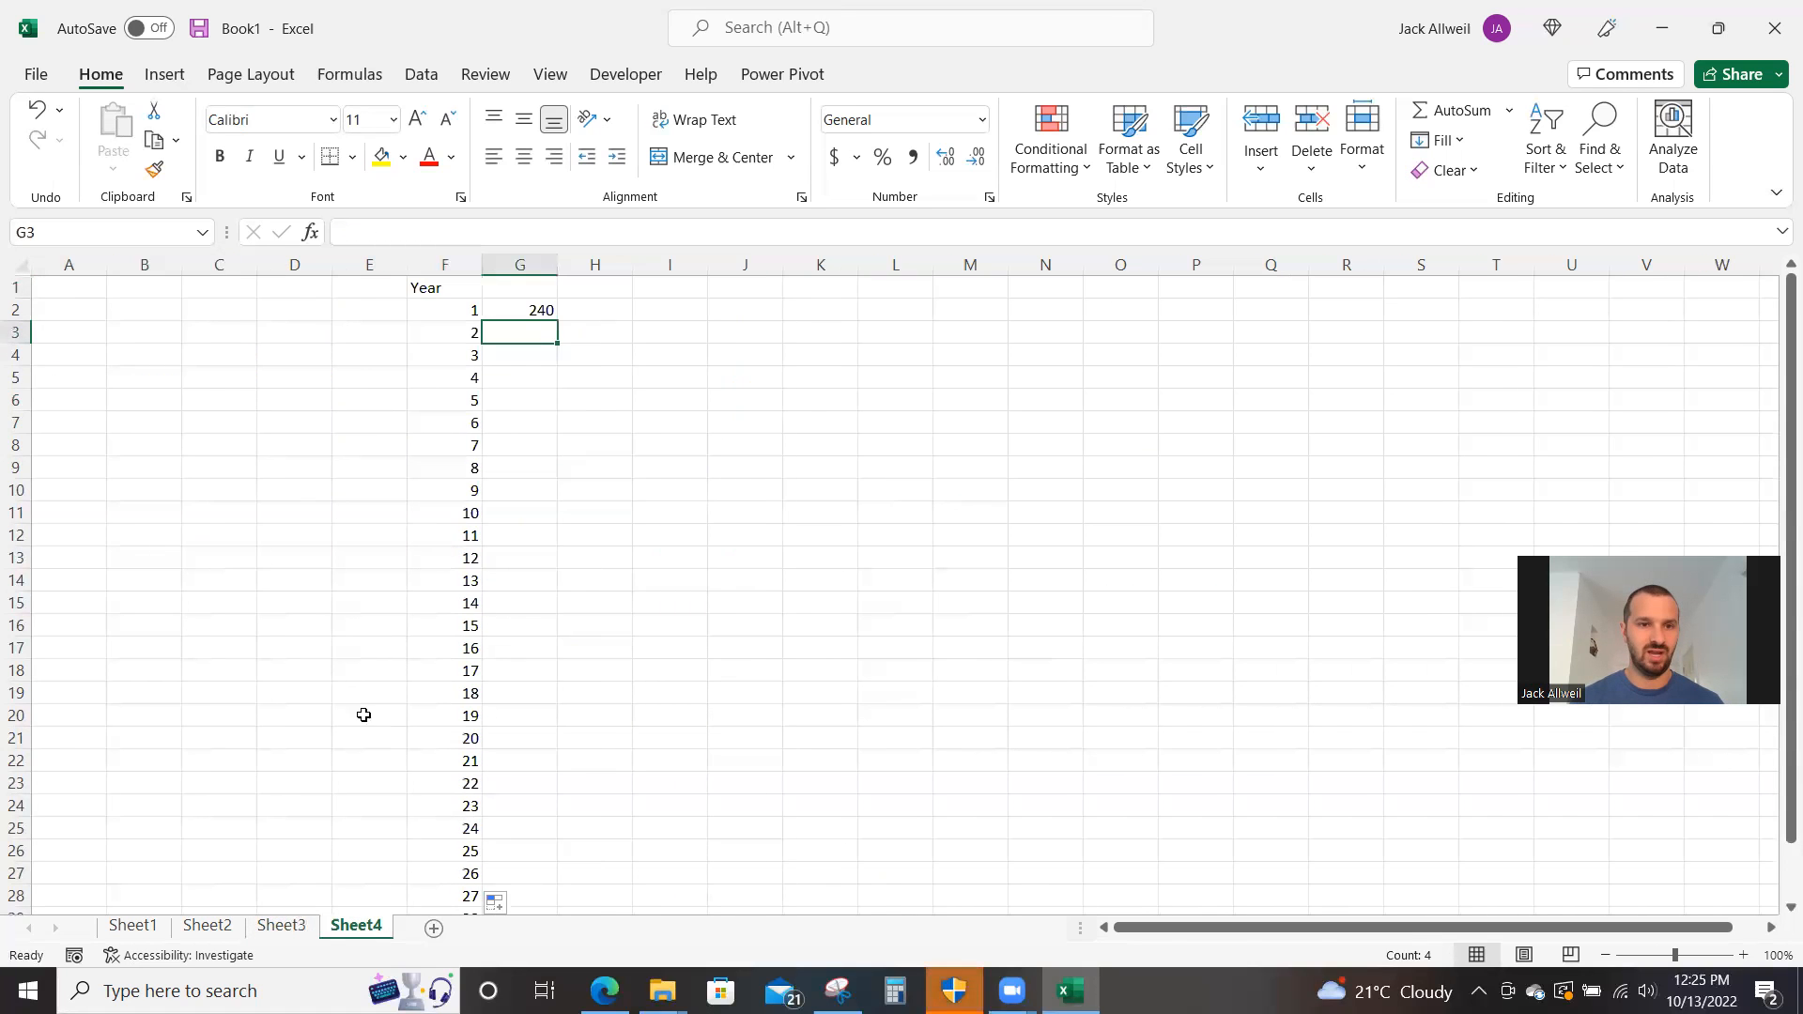
pyautogui.click(211, 378)
pyautogui.write('5%')
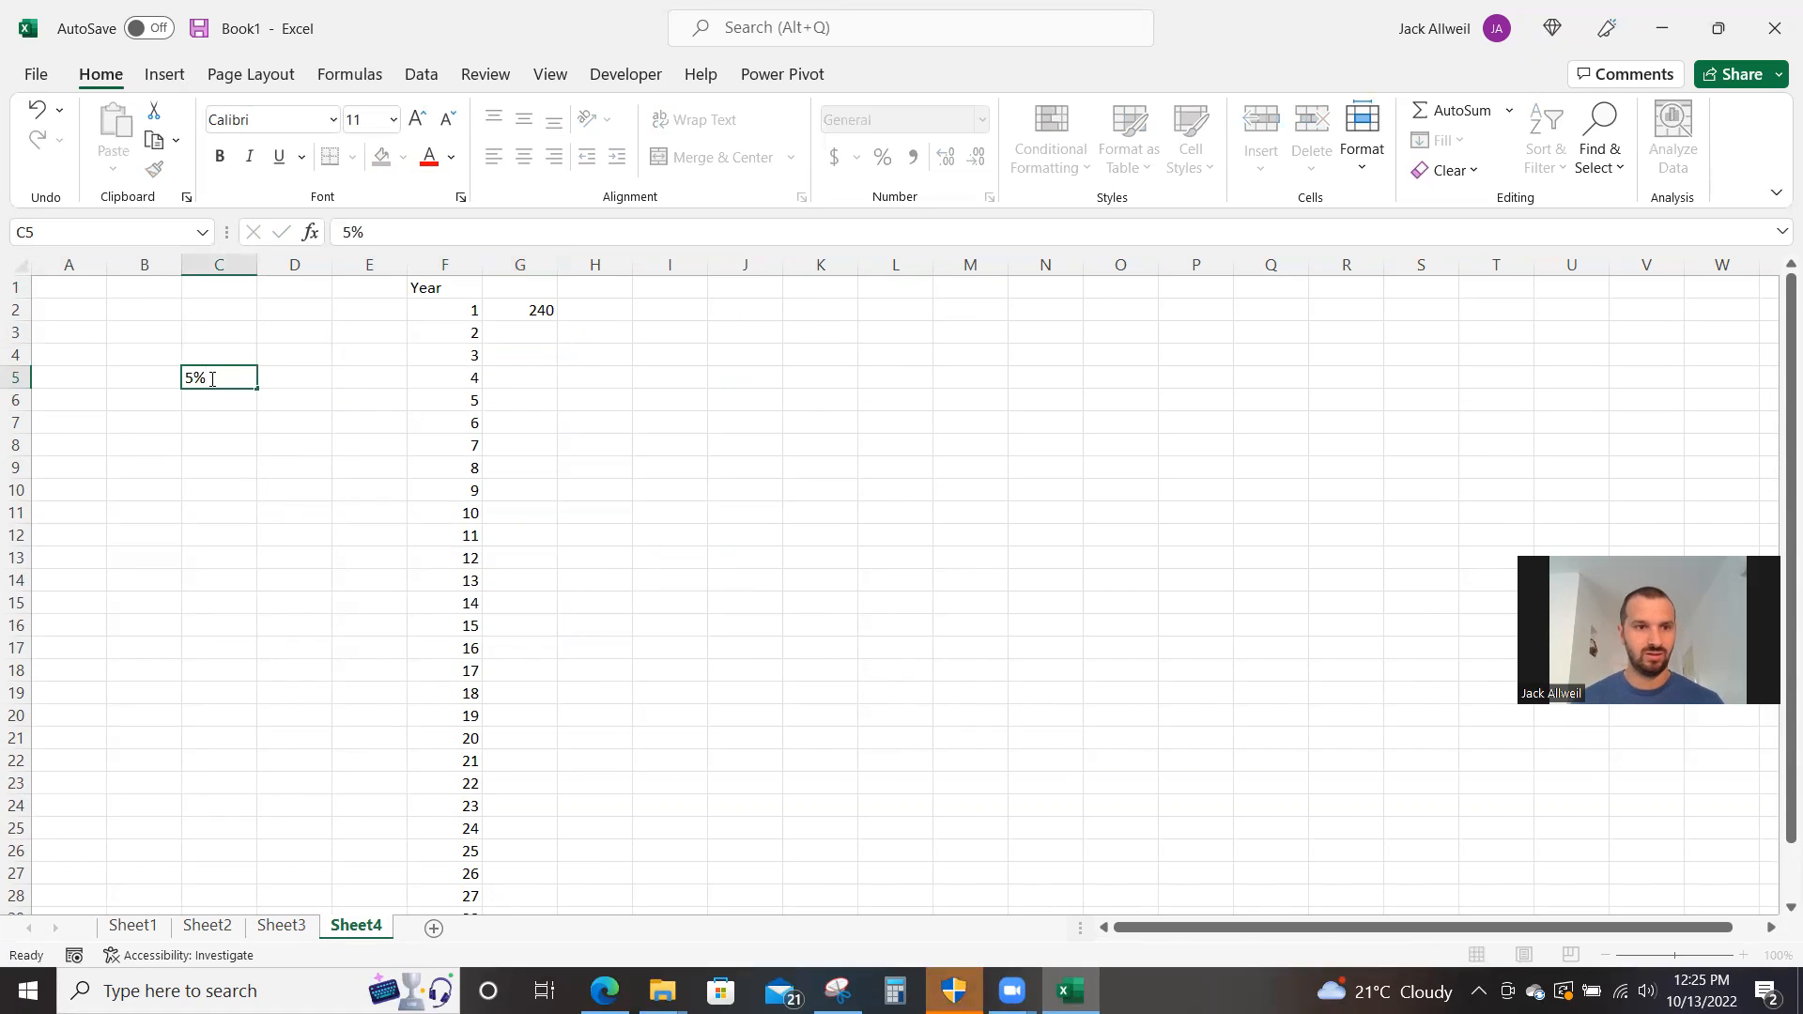
pyautogui.hotkey('ctrl', 'Return')
# - Enter the formula =G2*(1+$C$5)+$G$2 in G3 to grow the previous balance and add the yearly contribution
pyautogui.click(523, 338)
pyautogui.write('=G2+')
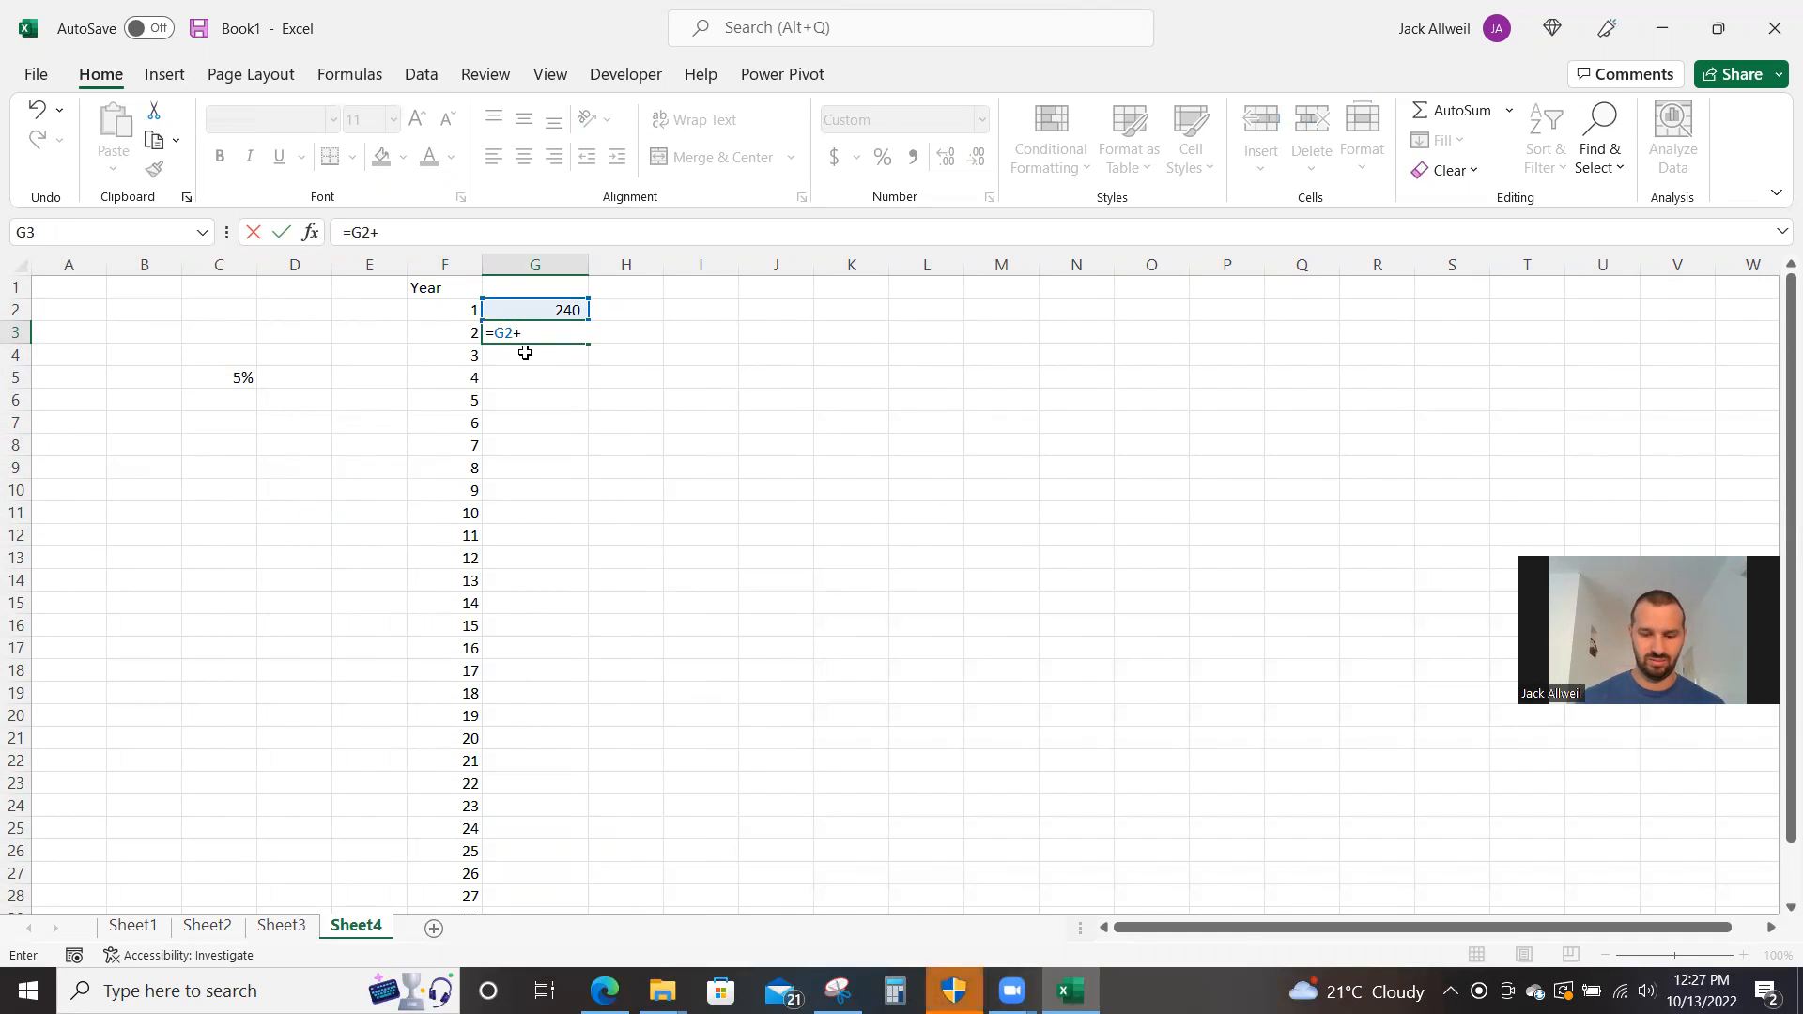
pyautogui.press('BackSpace')
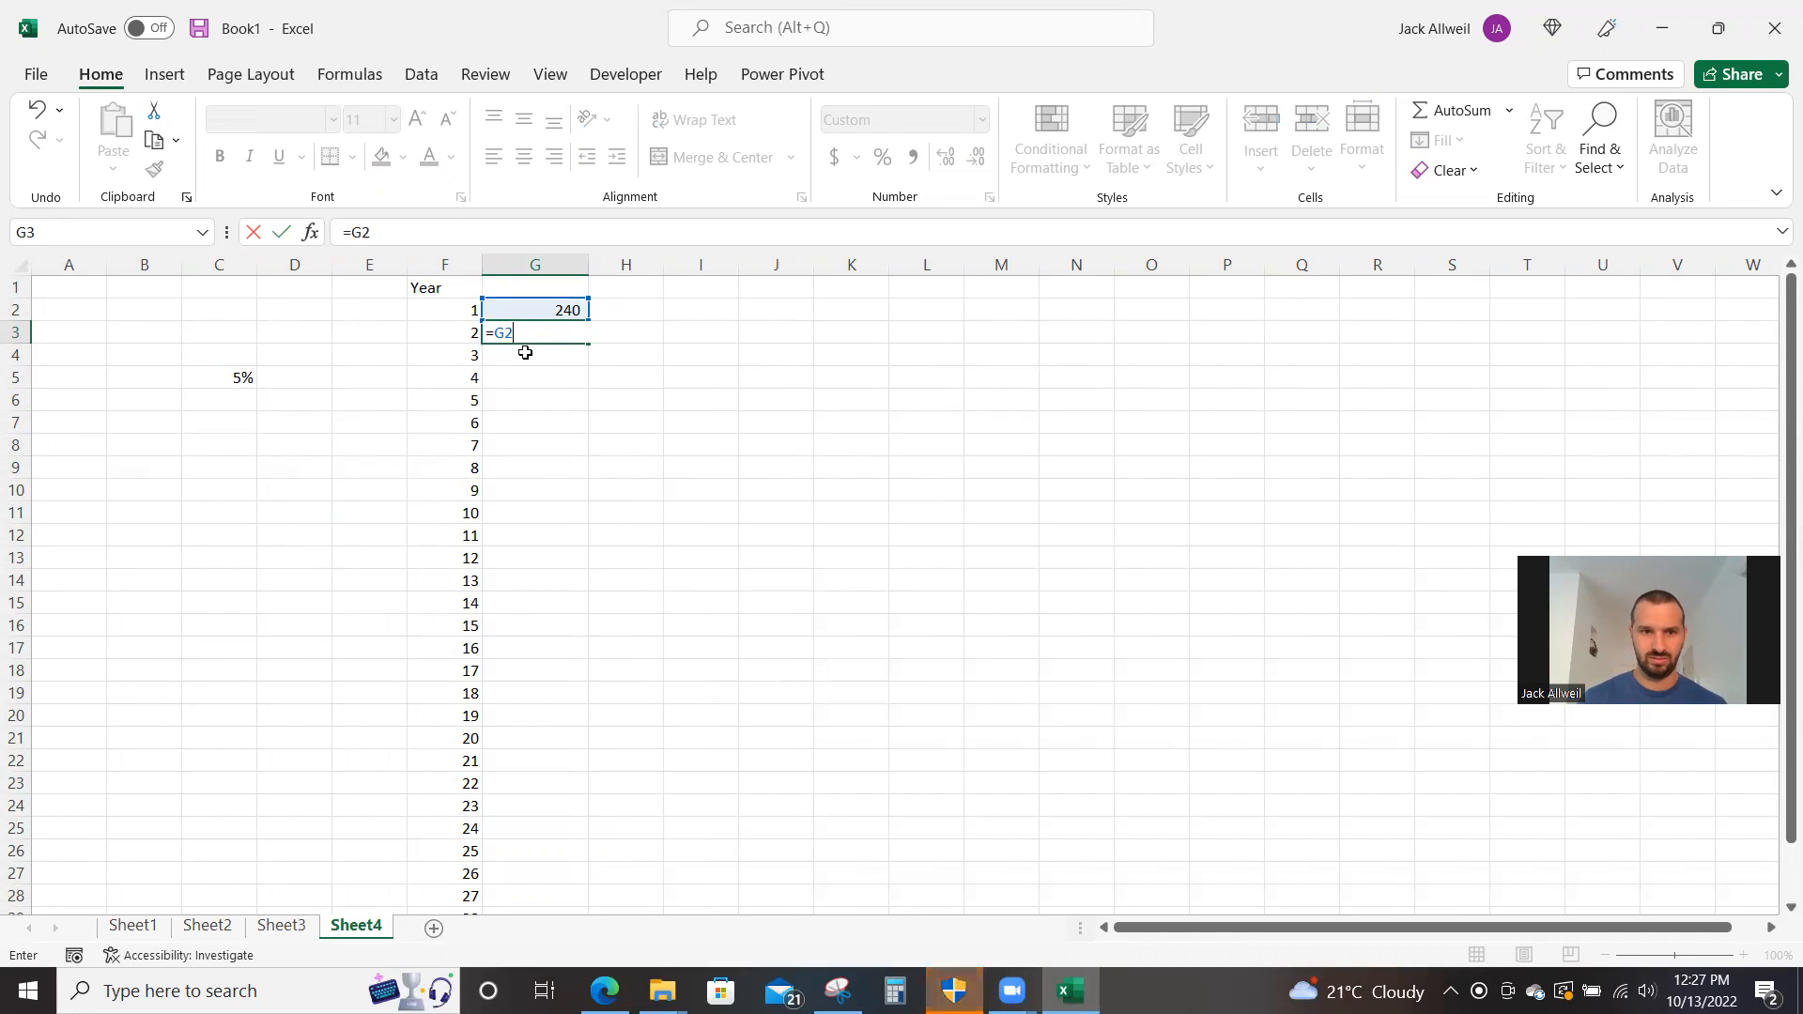
pyautogui.write('*(1+')
pyautogui.press('Left')
pyautogui.press('Left')
pyautogui.press('Left')
pyautogui.press('Left')
pyautogui.press('Down')
pyautogui.press('Down')
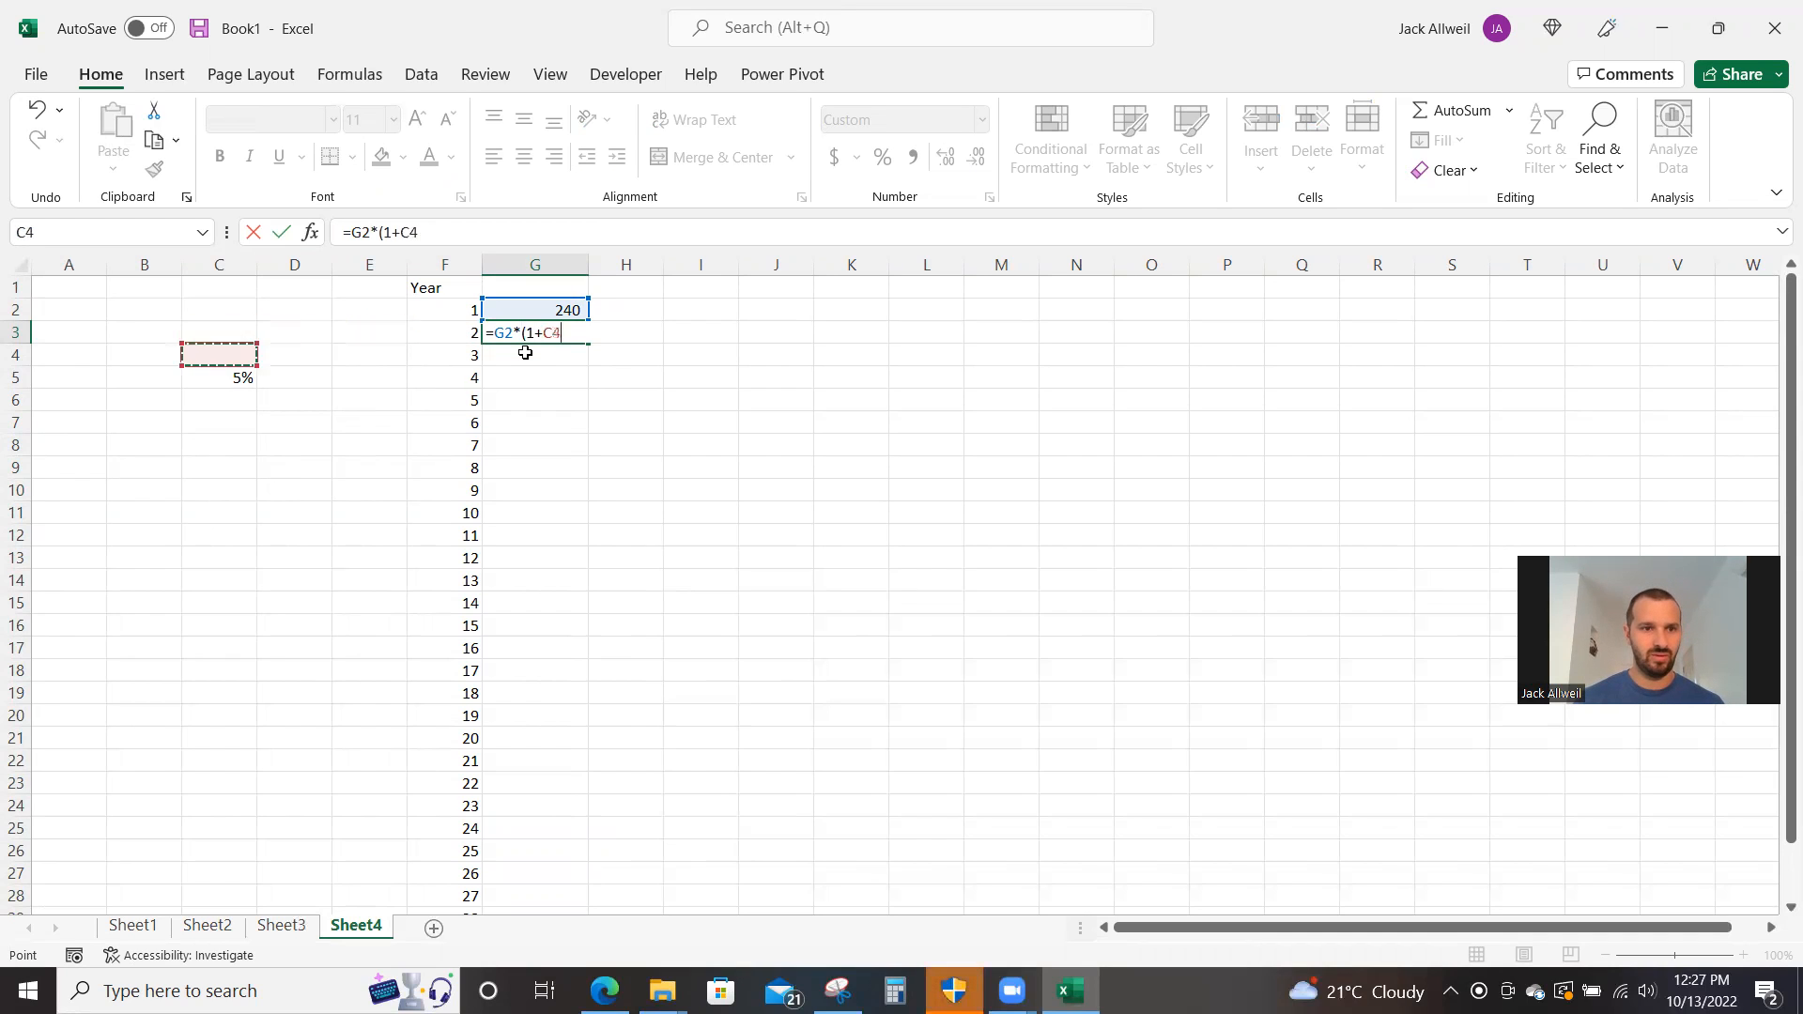
pyautogui.press('F4')
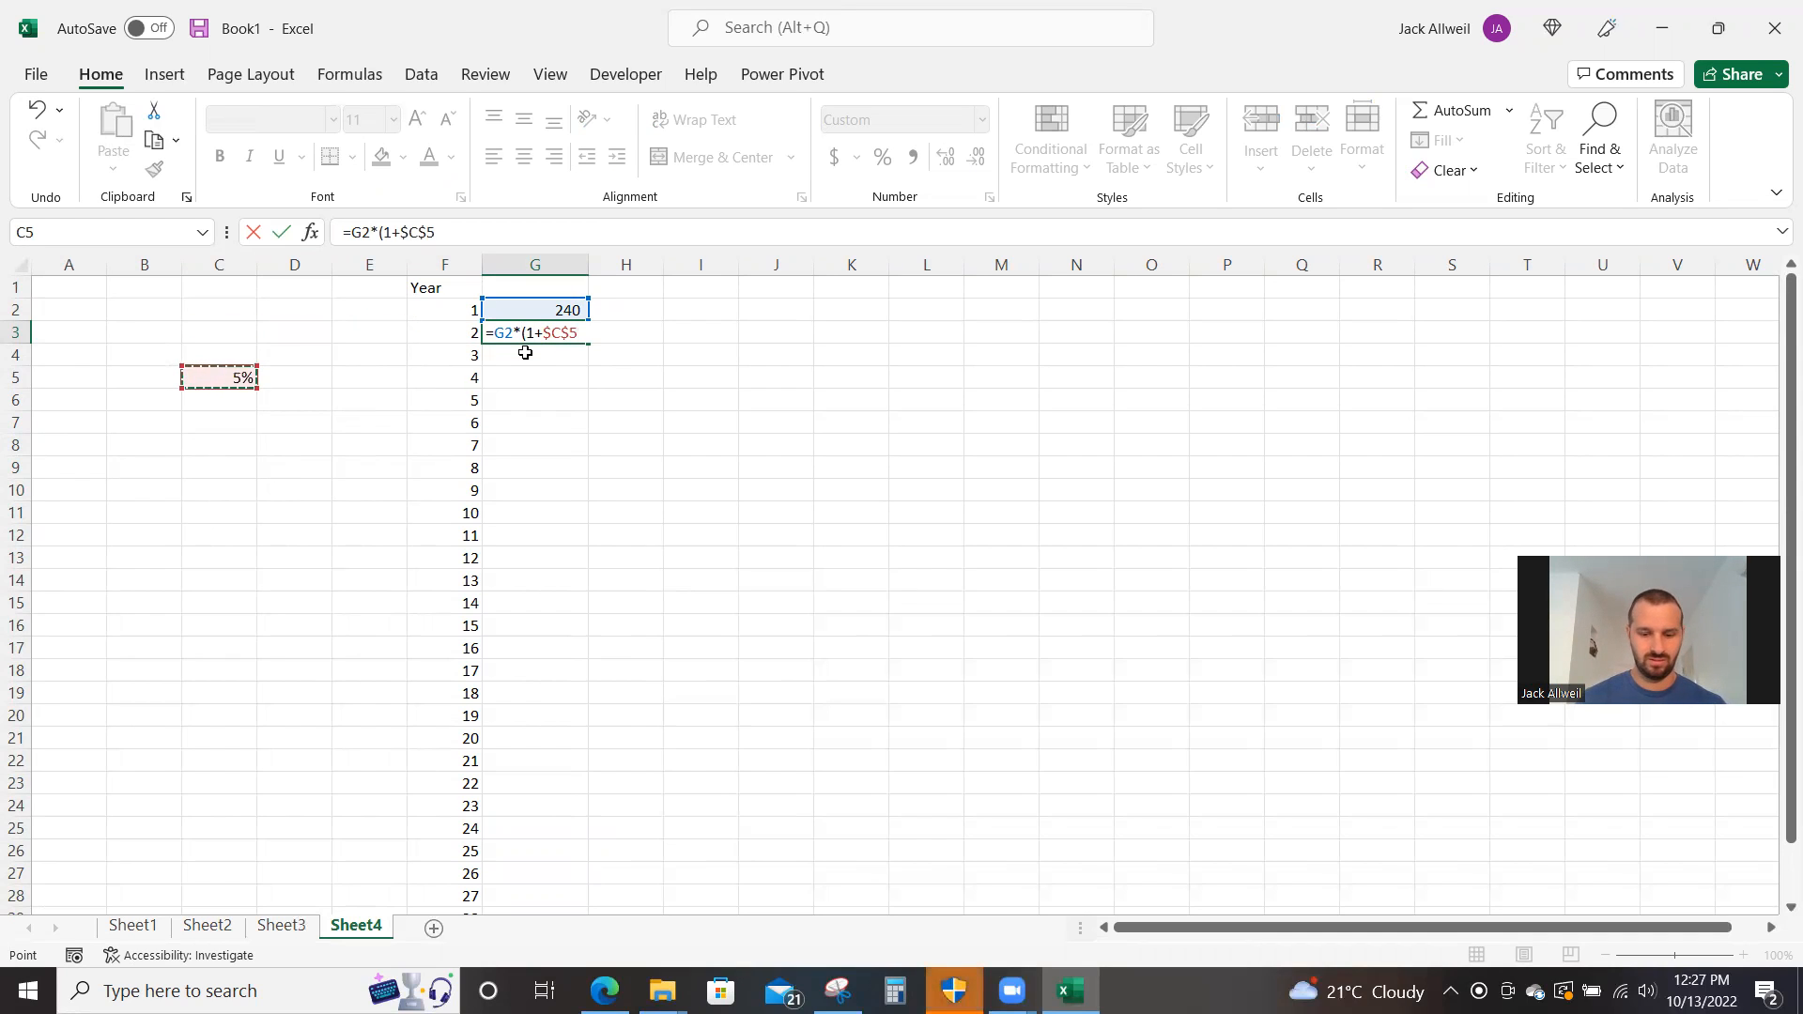
pyautogui.write(')')
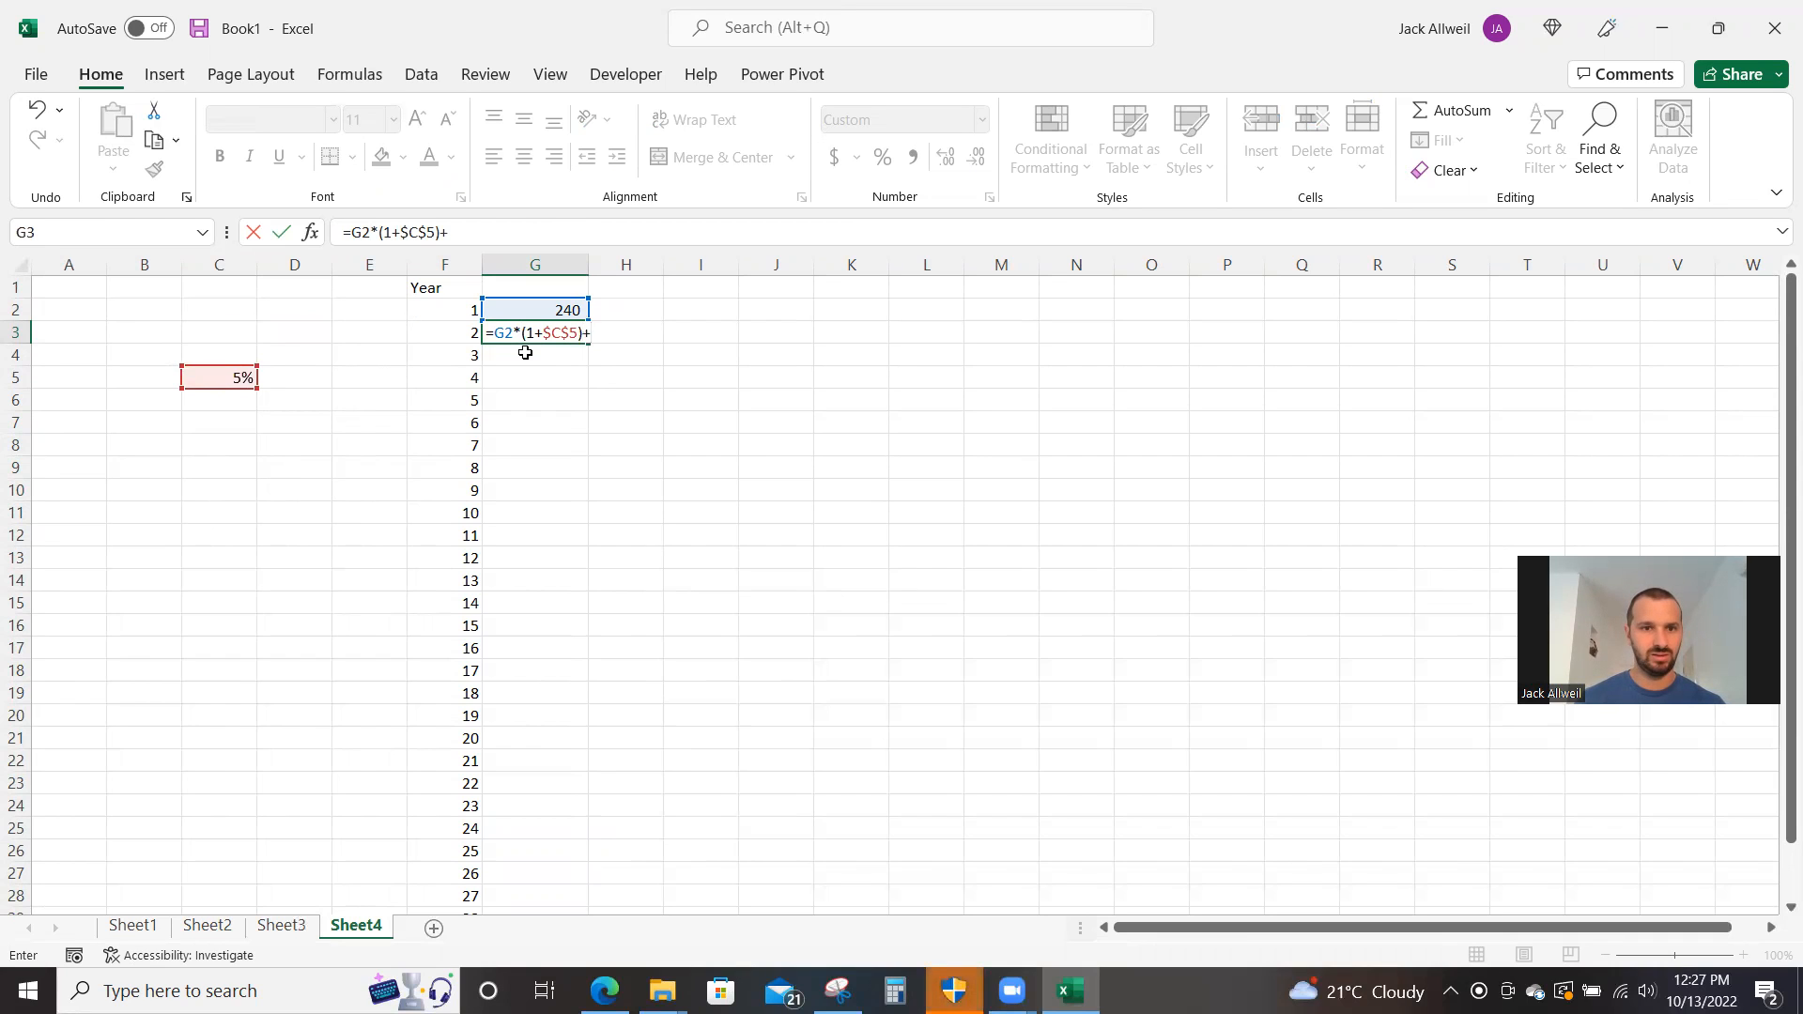
pyautogui.write('+')
pyautogui.press('Up')
pyautogui.press('F4')
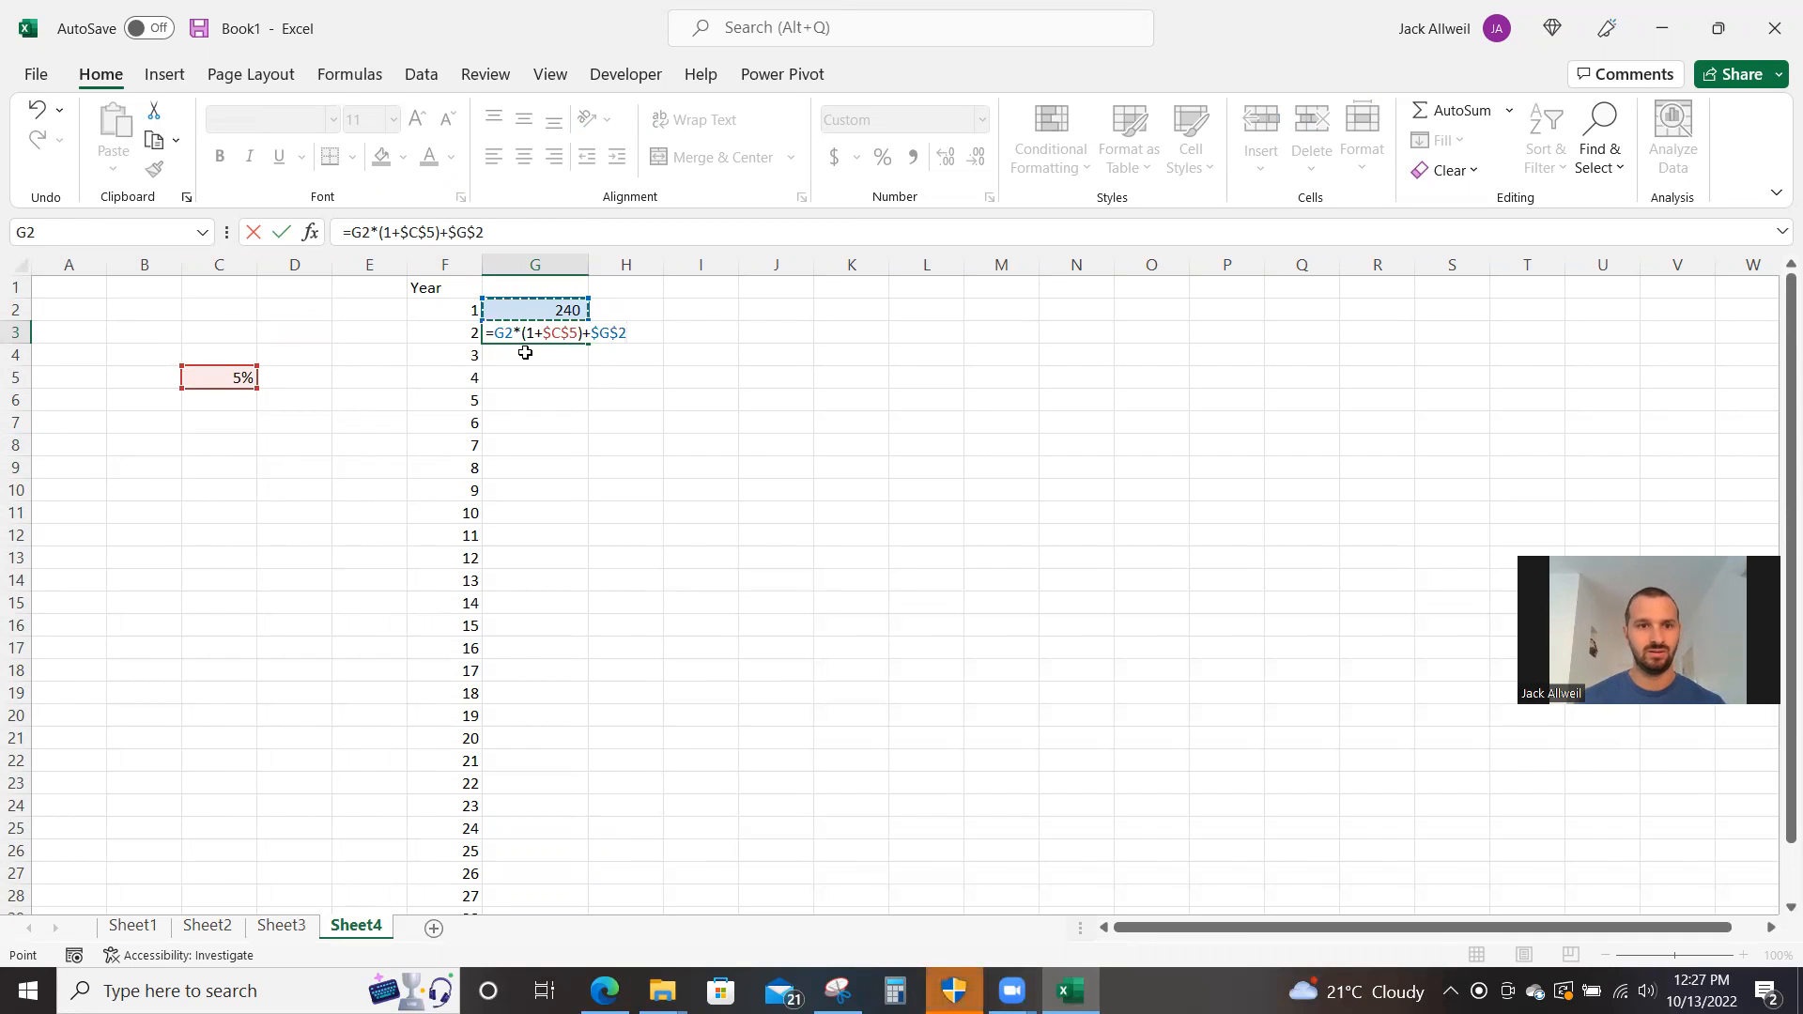
pyautogui.press('Return')
# - Copy the G3 formula down column G through year 22 in G23
pyautogui.press('Up')
pyautogui.hotkey('ctrl', 'c')
pyautogui.press('Down')
pyautogui.hotkey('ctrl', 'v')
pyautogui.press('Down')
pyautogui.hotkey('ctrl', 'v')
pyautogui.press('Down')
pyautogui.hotkey('ctrl', 'v')
pyautogui.press('Down')
pyautogui.hotkey('ctrl', 'v')
pyautogui.press('Down')
pyautogui.hotkey('ctrl', 'v')
pyautogui.press('Down')
pyautogui.hotkey('ctrl', 'v')
pyautogui.press('Down')
pyautogui.hotkey('ctrl', 'v')
pyautogui.press('Down')
pyautogui.hotkey('ctrl', 'v')
pyautogui.press('Down')
pyautogui.hotkey('ctrl', 'v')
pyautogui.press('Down')
pyautogui.hotkey('ctrl', 'v')
pyautogui.press('Down')
pyautogui.hotkey('ctrl', 'v')
pyautogui.press('Down')
pyautogui.hotkey('ctrl', 'v')
pyautogui.press('Down')
pyautogui.hotkey('ctrl', 'v')
pyautogui.press('Down')
pyautogui.hotkey('ctrl', 'v')
pyautogui.press('Down')
pyautogui.hotkey('ctrl', 'v')
pyautogui.press('Down')
pyautogui.hotkey('ctrl', 'v')
pyautogui.press('Down')
pyautogui.hotkey('ctrl', 'v')
pyautogui.press('Down')
pyautogui.hotkey('ctrl', 'v')
pyautogui.press('Down')
pyautogui.hotkey('ctrl', 'v')
pyautogui.press('Down')
pyautogui.hotkey('ctrl', 'v')
pyautogui.press('Down')
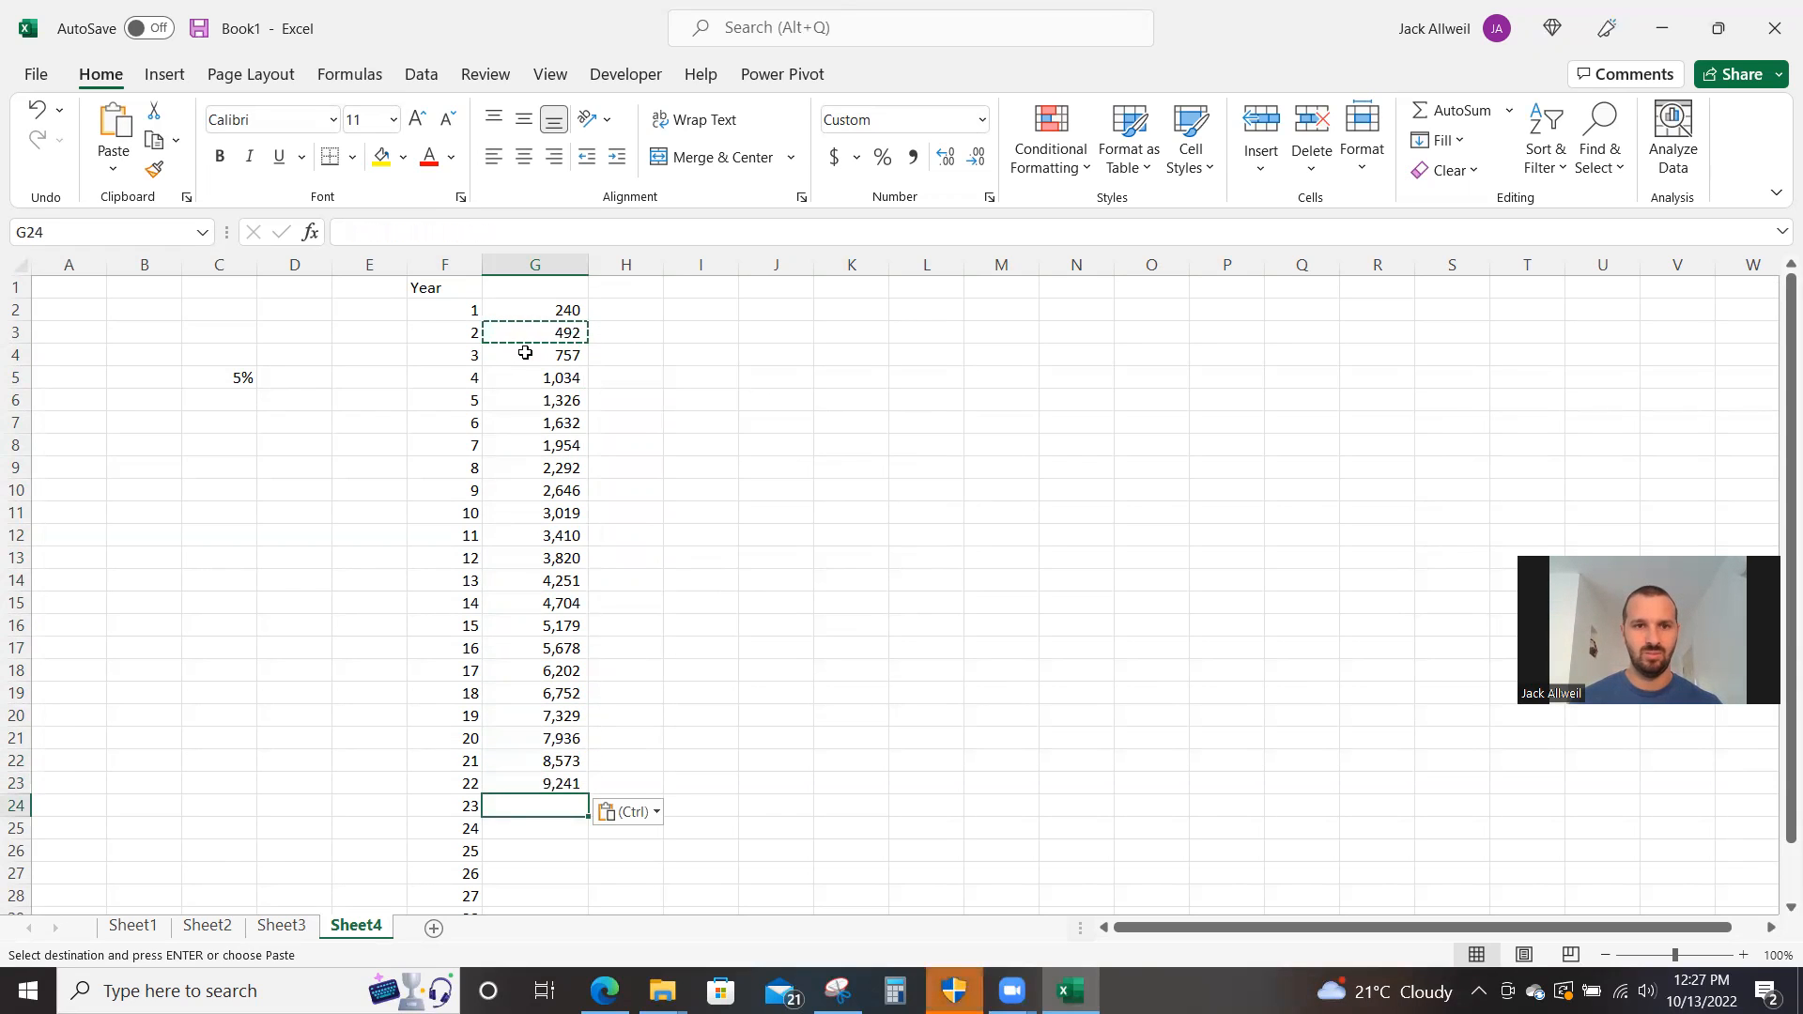
# - Copy the G23 formula into the remaining rows of column G, through year 30 in G31
pyautogui.press('Up')
pyautogui.press('Up')
pyautogui.press('Down')
pyautogui.press('Down')
pyautogui.press('Down')
pyautogui.press('Up')
pyautogui.press('Up')
pyautogui.press('Up')
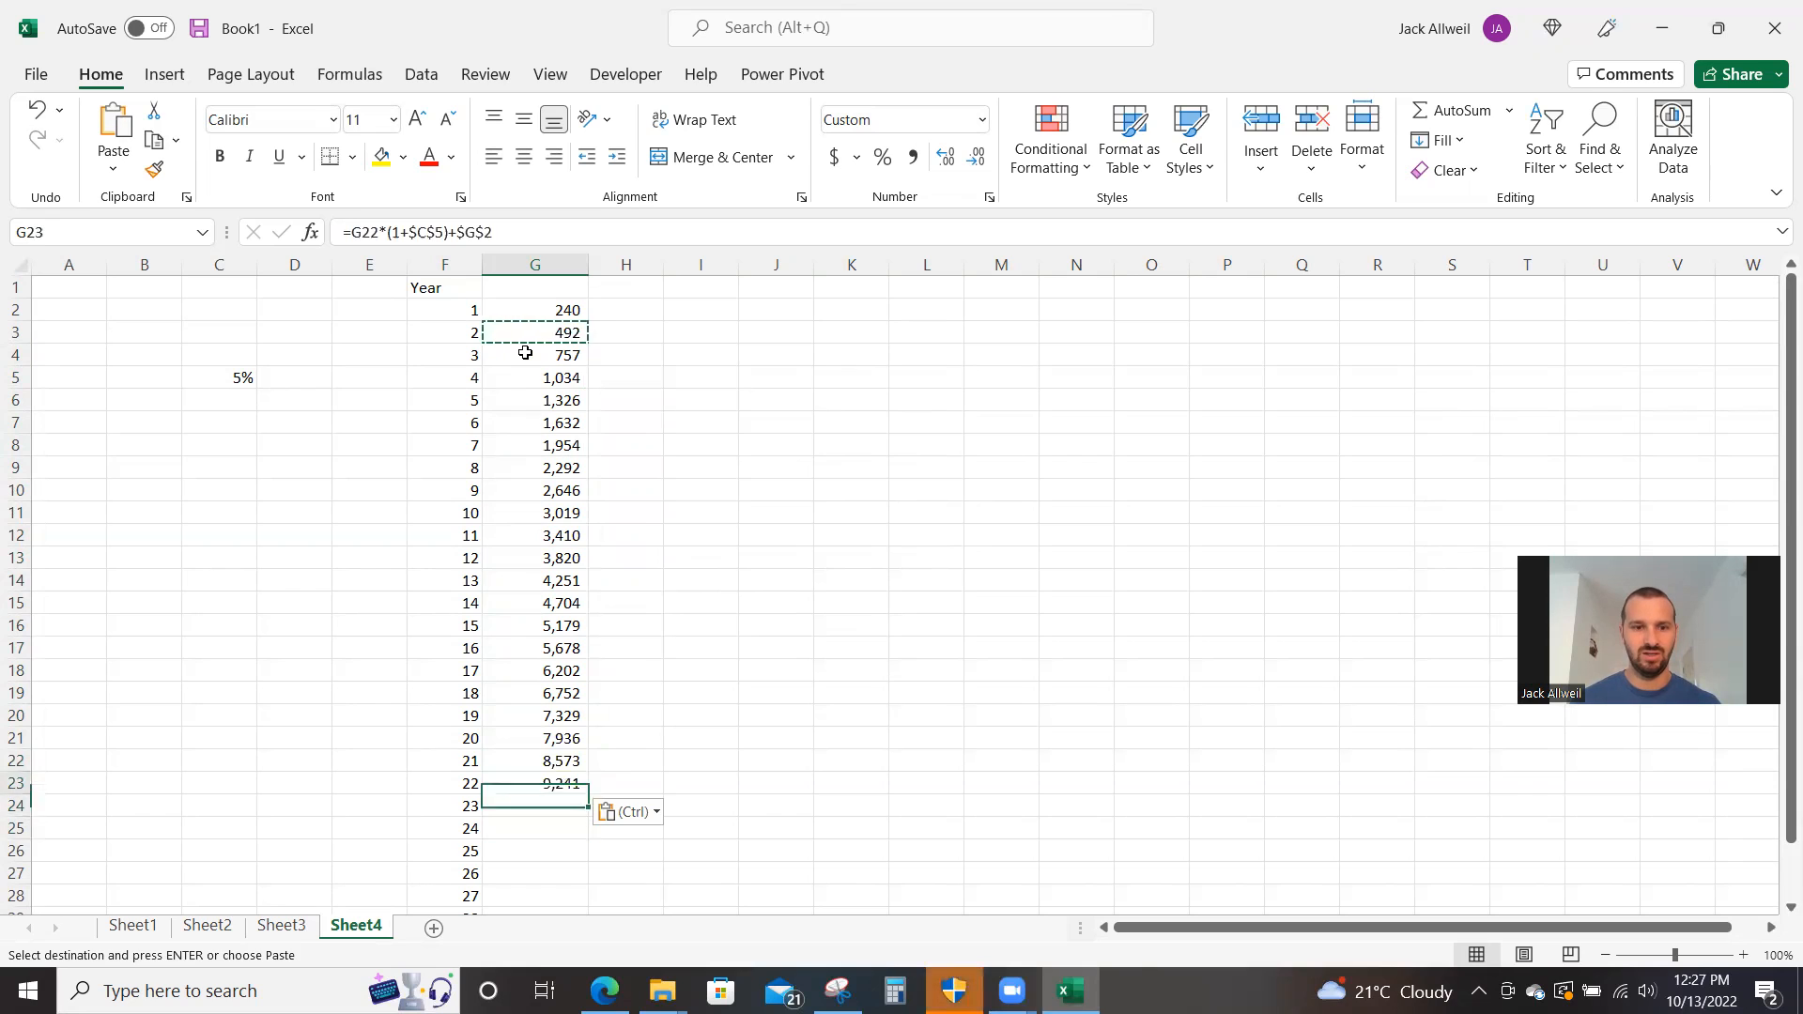
pyautogui.press('Down')
pyautogui.hotkey('ctrl', 'c')
pyautogui.hotkey('shift', 'Down')
pyautogui.hotkey('shift', 'Down')
pyautogui.hotkey('shift', 'Down')
pyautogui.hotkey('shift', 'Down')
pyautogui.hotkey('shift', 'Down')
pyautogui.hotkey('shift', 'Down')
pyautogui.hotkey('shift', 'Down')
pyautogui.hotkey('shift', 'Down')
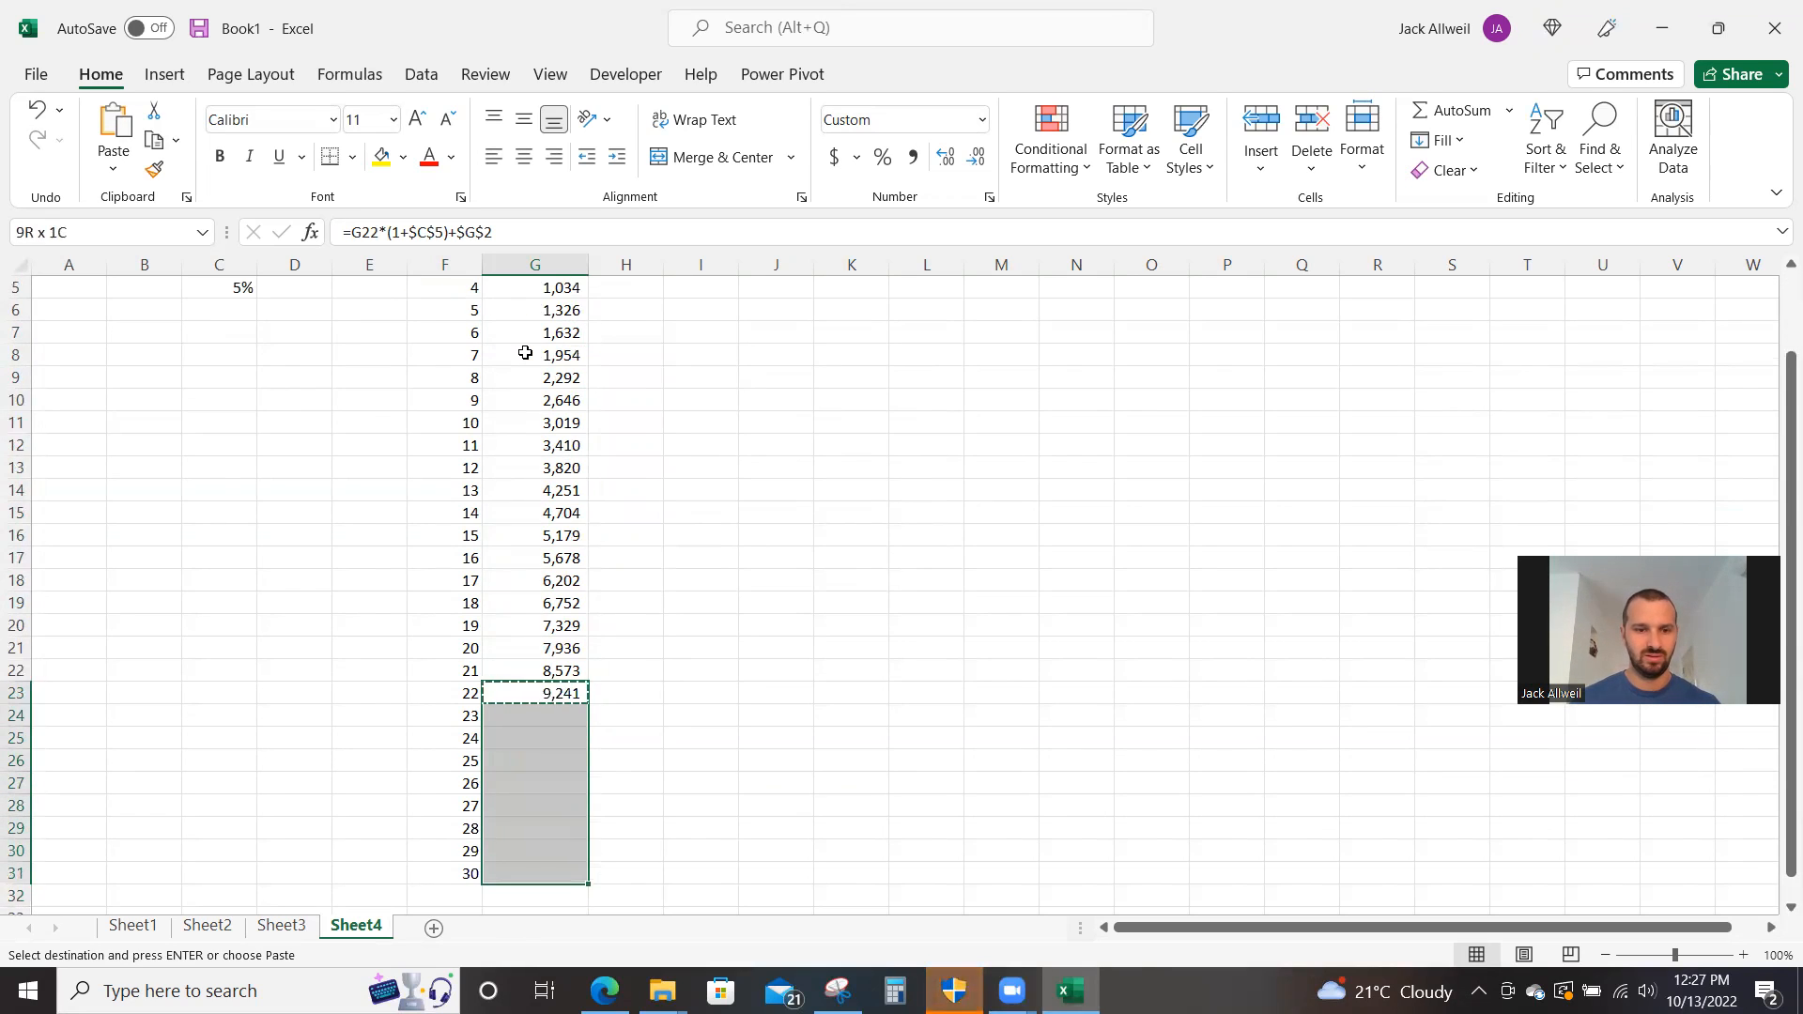
pyautogui.hotkey('ctrl', 'v')
pyautogui.press('Escape')
# - Check the year 30 balance at the end of column G and return to the year 1 amount
pyautogui.press('End')
pyautogui.press('Up')
pyautogui.press('Down')
pyautogui.press('Down')
pyautogui.press('End')
pyautogui.press('Down')
pyautogui.press('End')
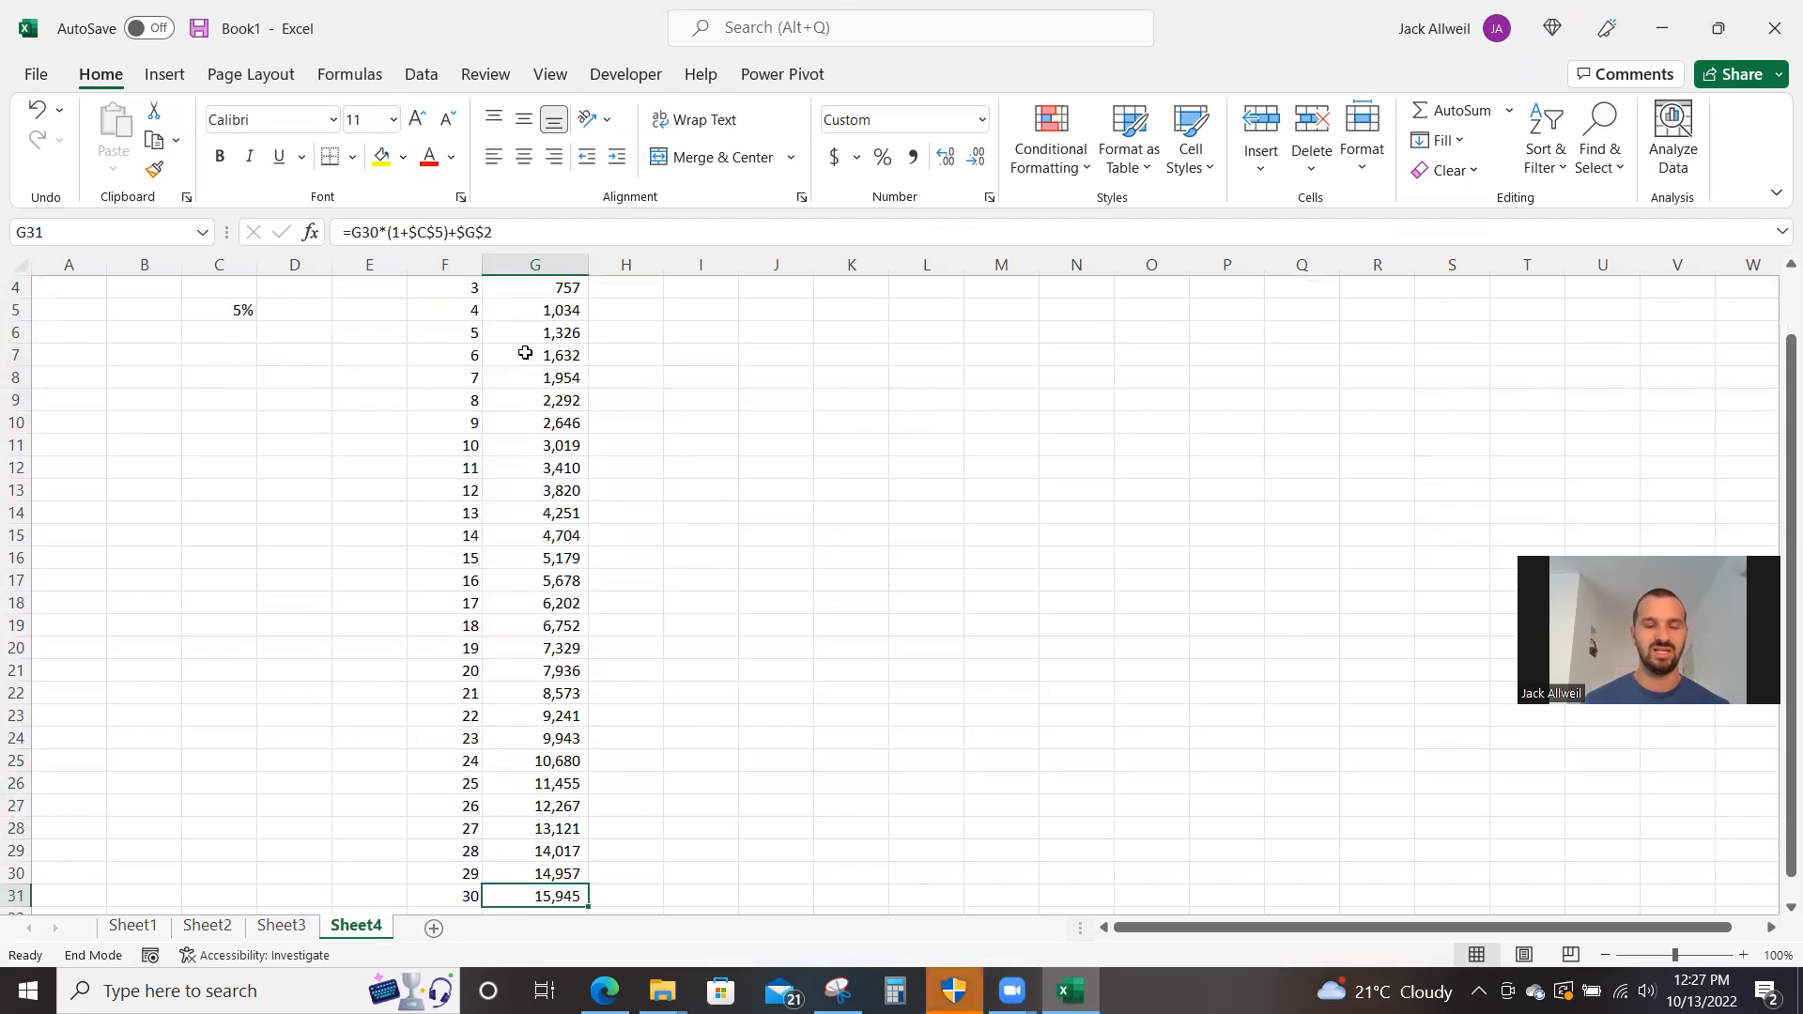
pyautogui.press('Up')
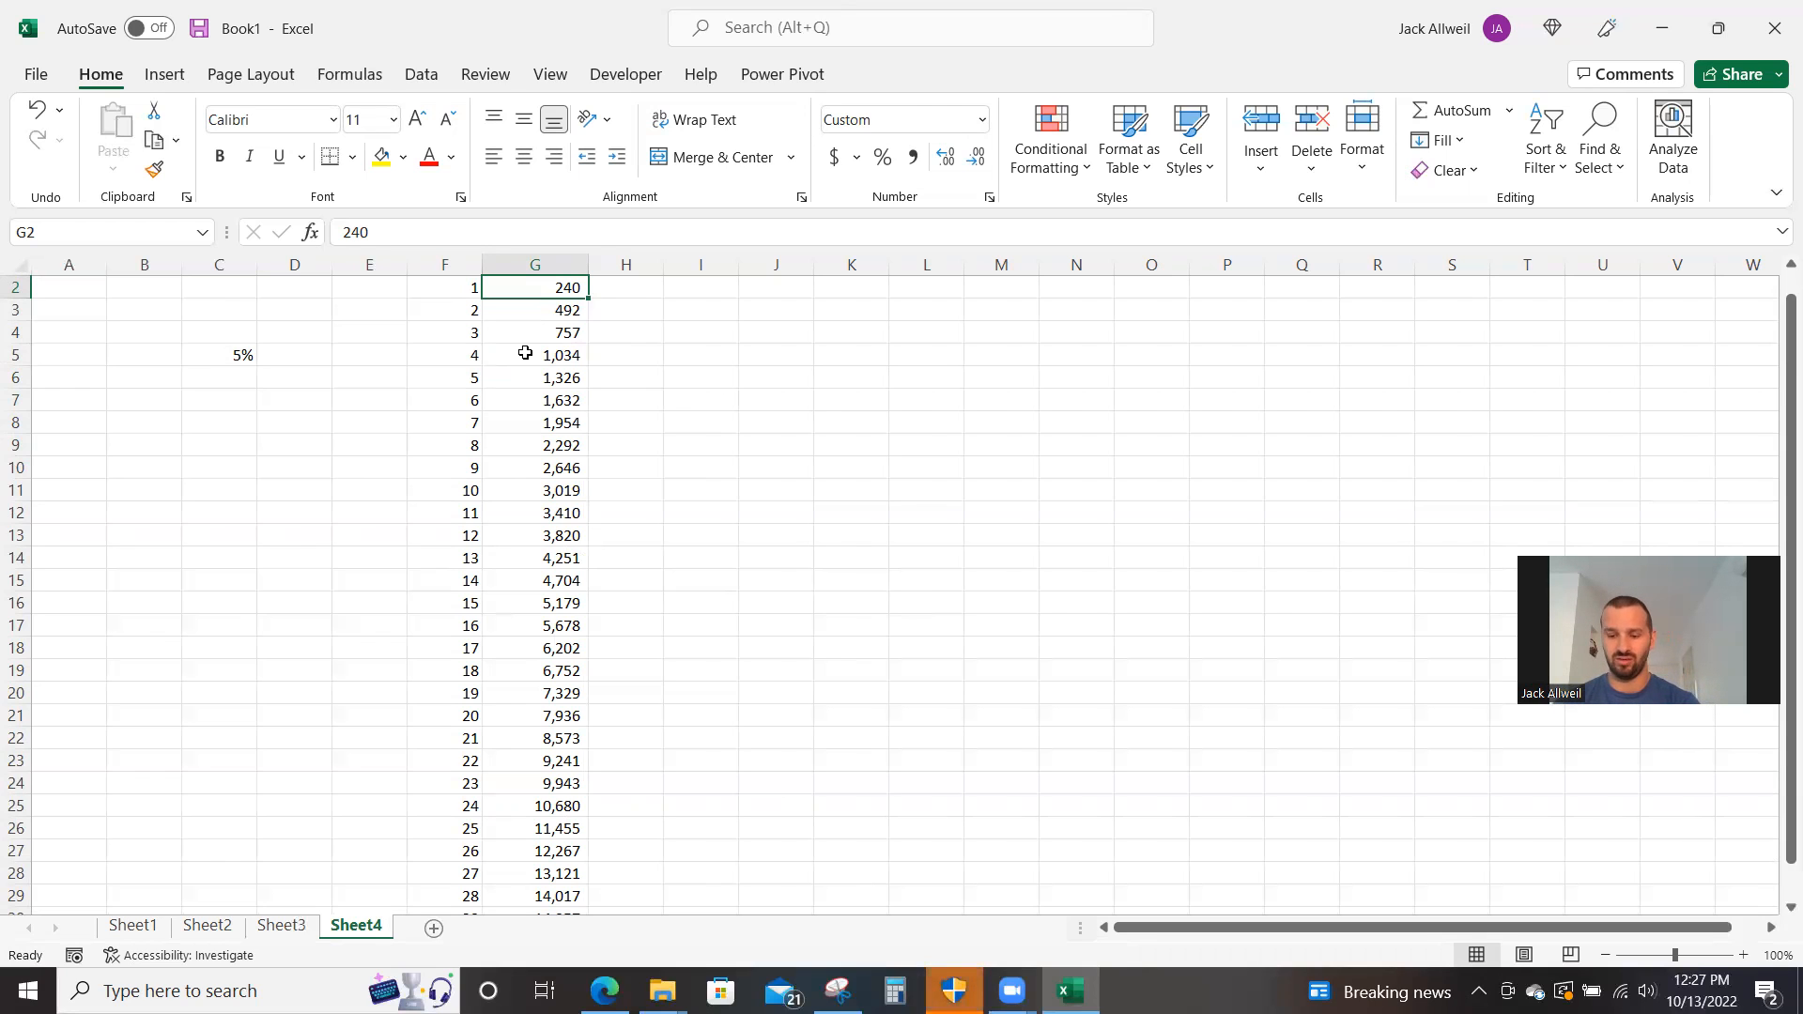
# - Change the year 1 contribution in G2 to =200*12 and check the year 30 balance in G31
pyautogui.scroll(1, 525, 352)
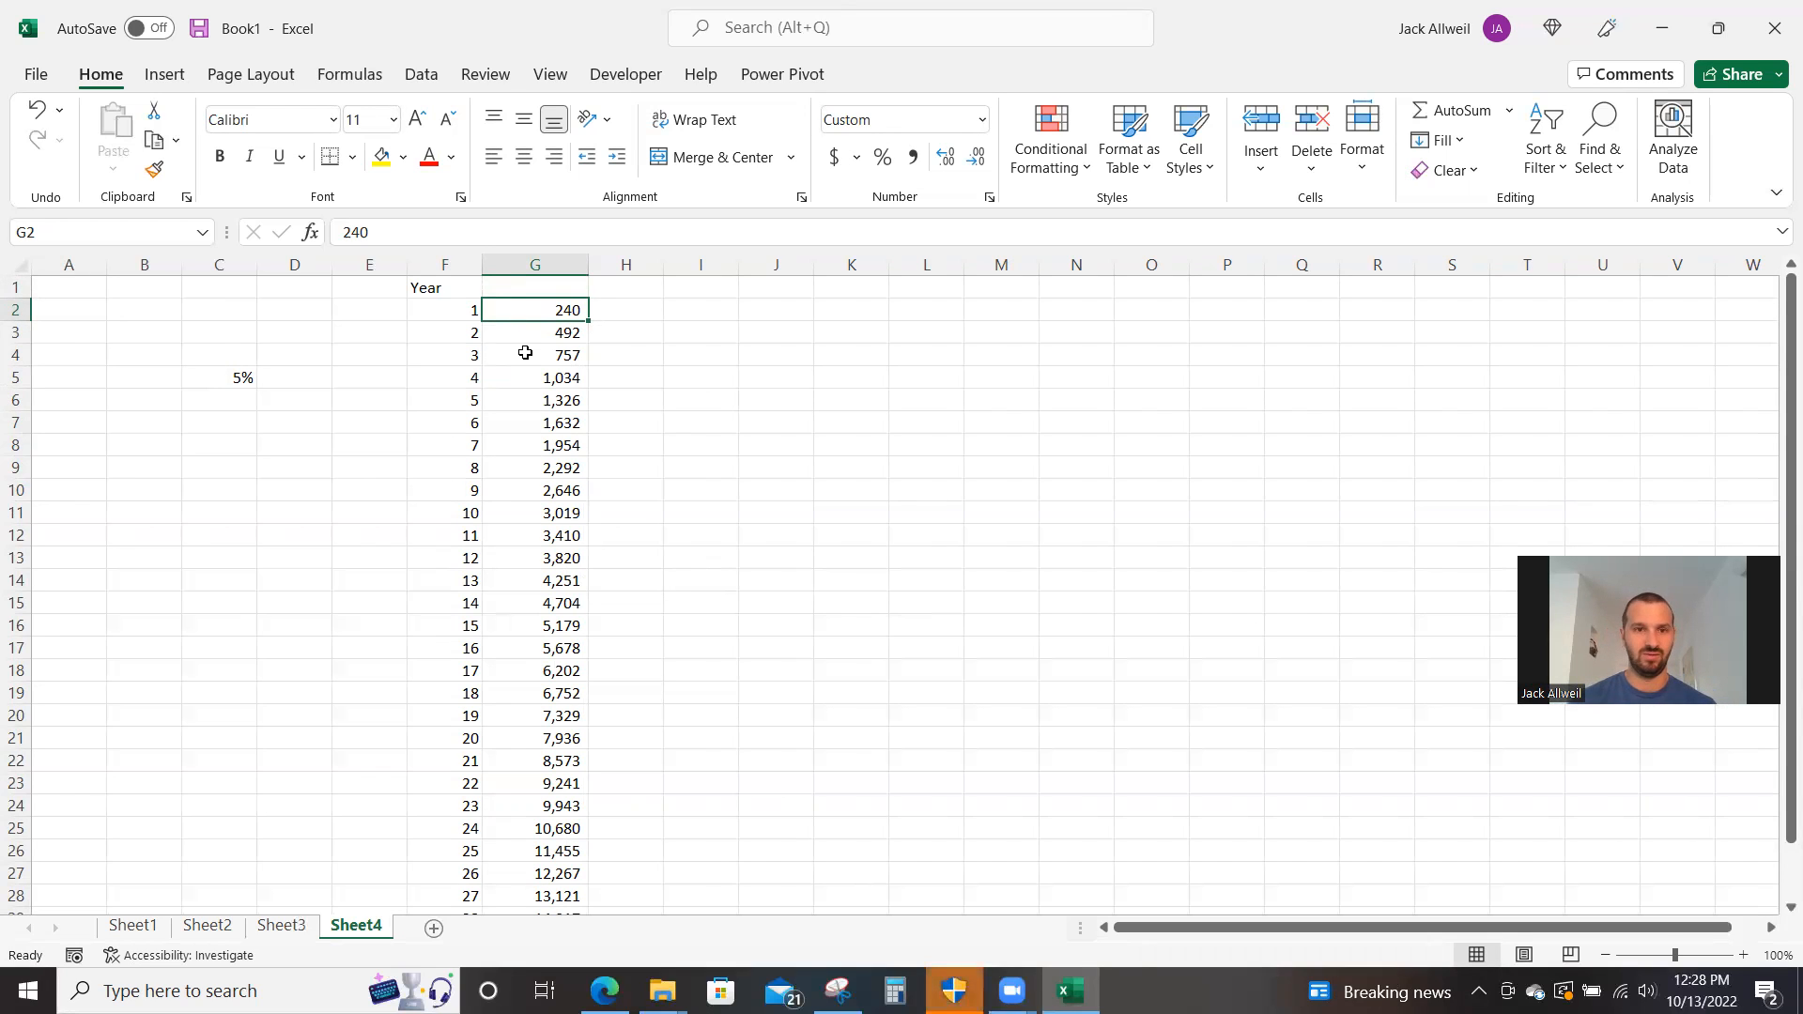
pyautogui.write('=200*12')
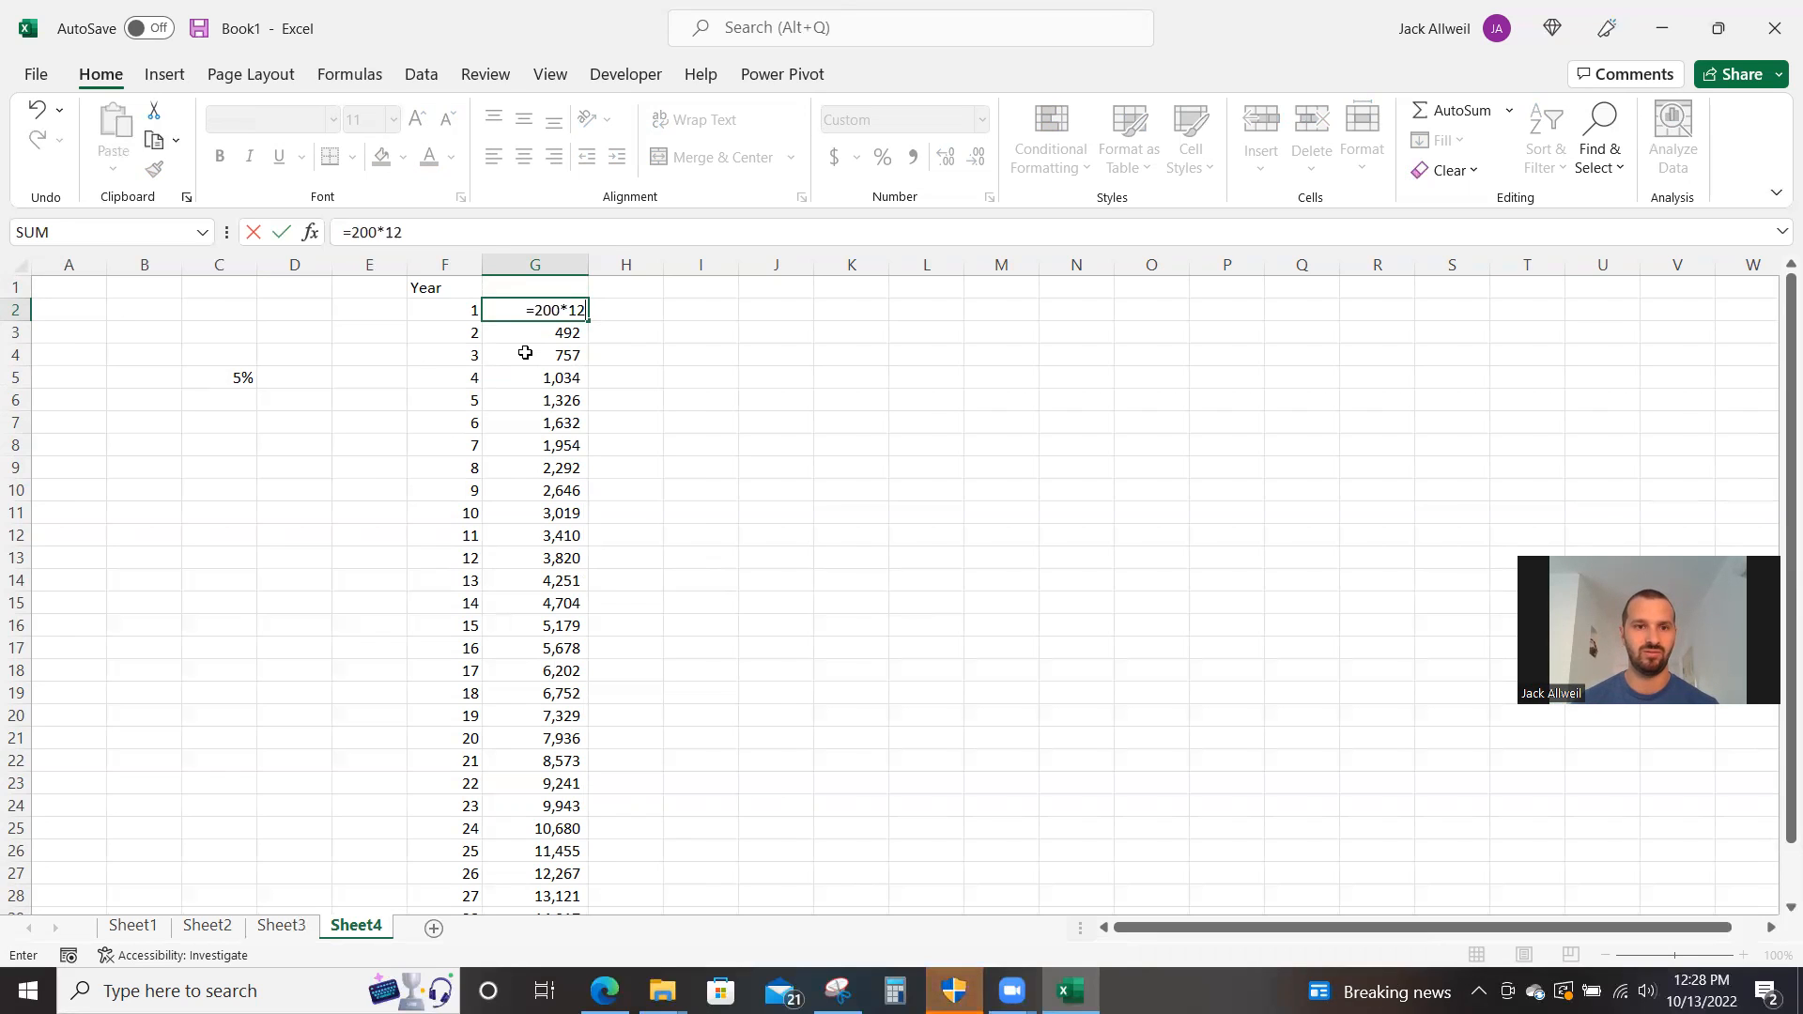
pyautogui.press('Return')
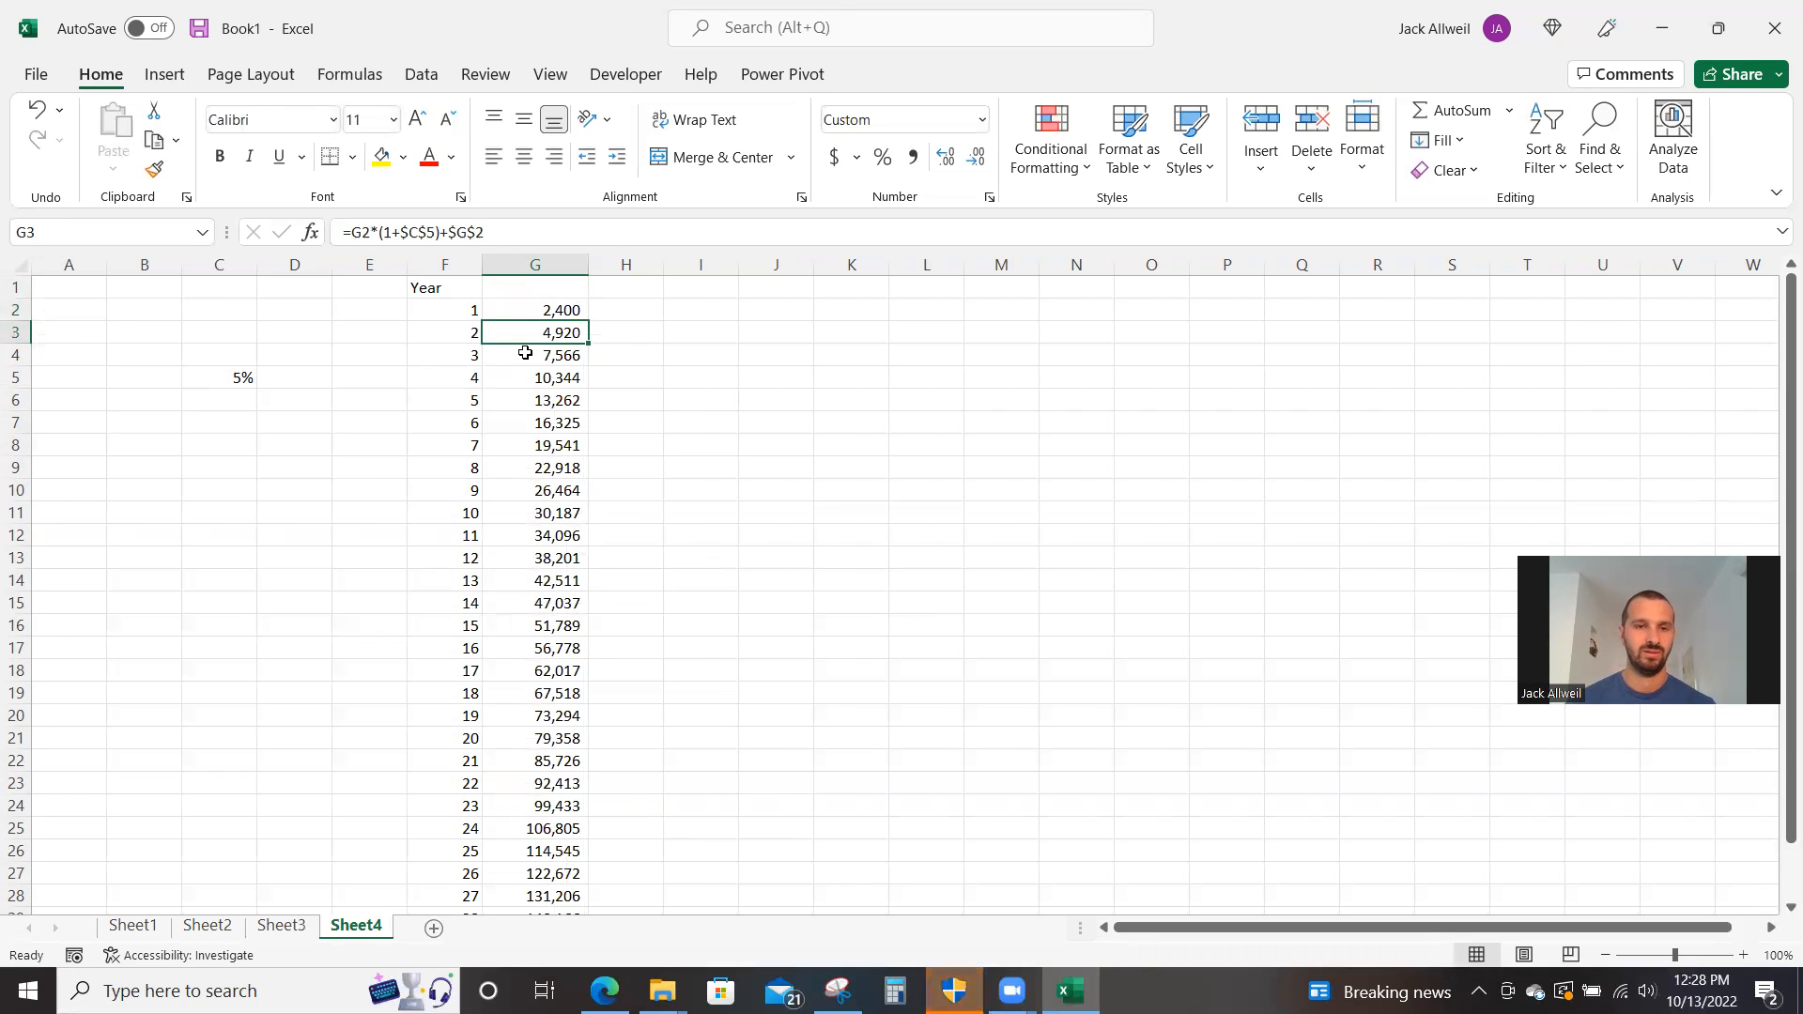
pyautogui.hotkey('ctrl', 'Down')
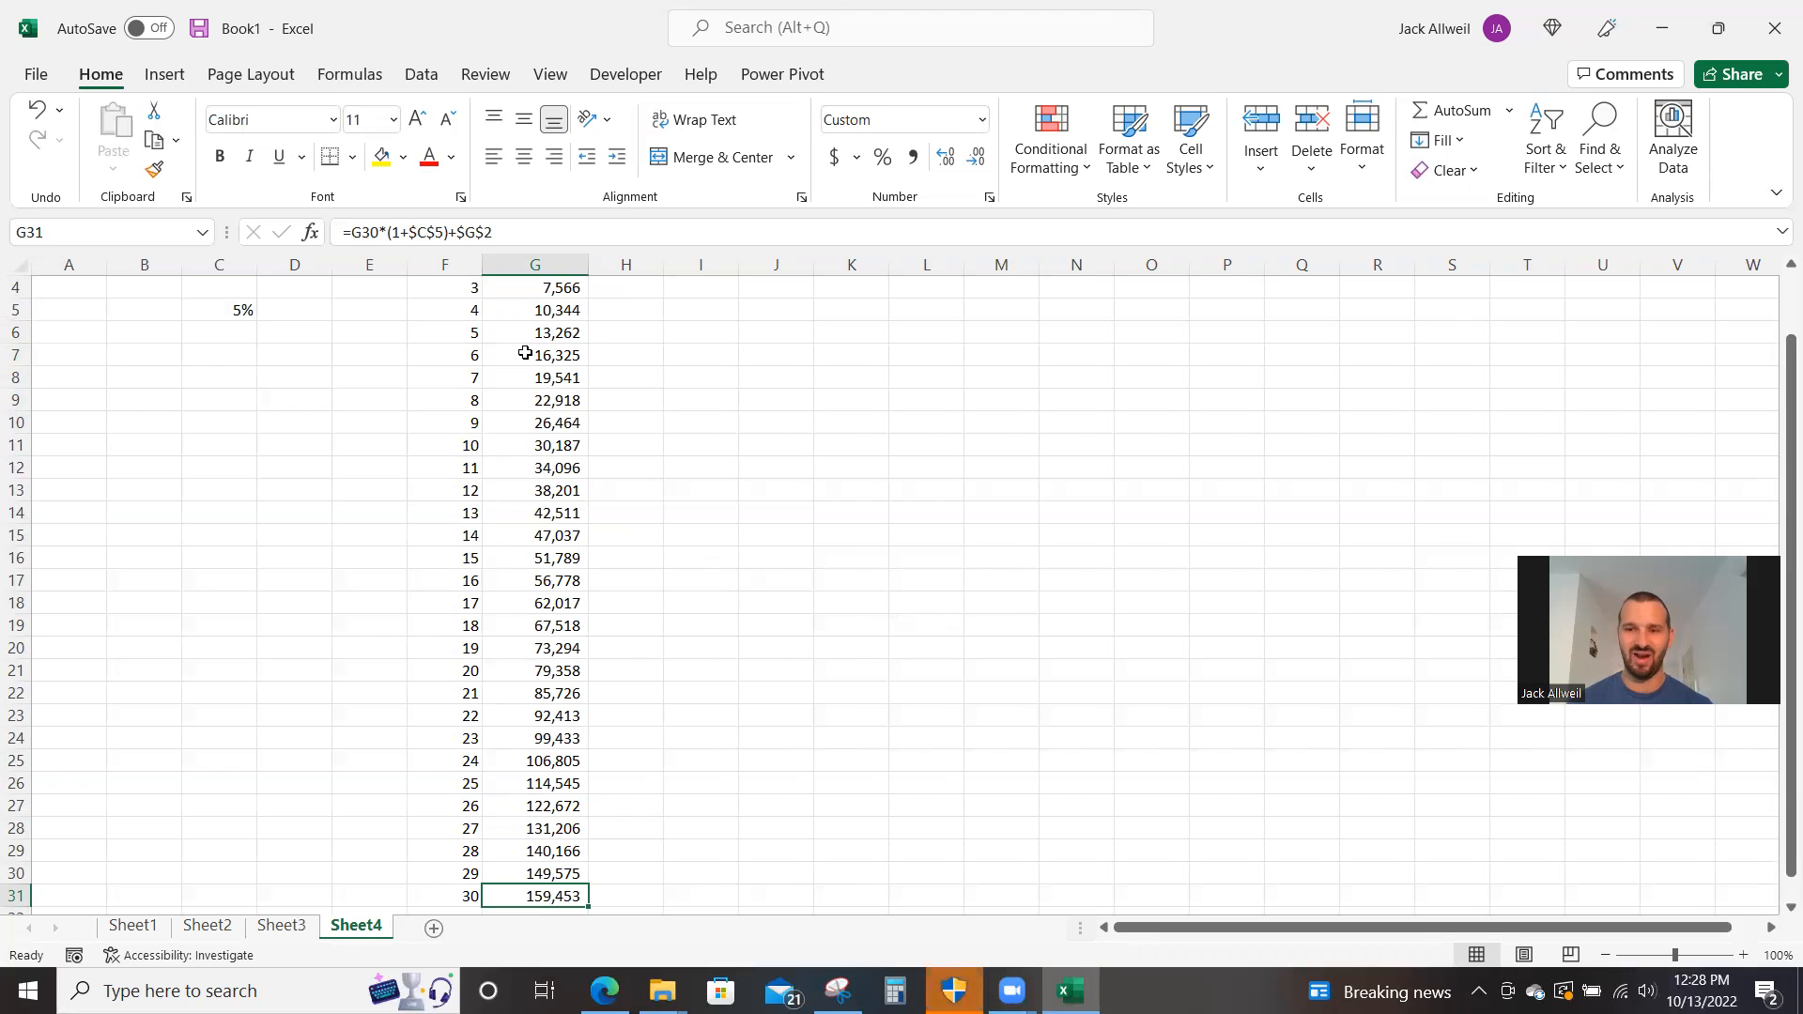
# - Examine the yearly balances in column G from year 1 through year 30
pyautogui.hotkey('ctrl', 'Up')
pyautogui.press('Up')
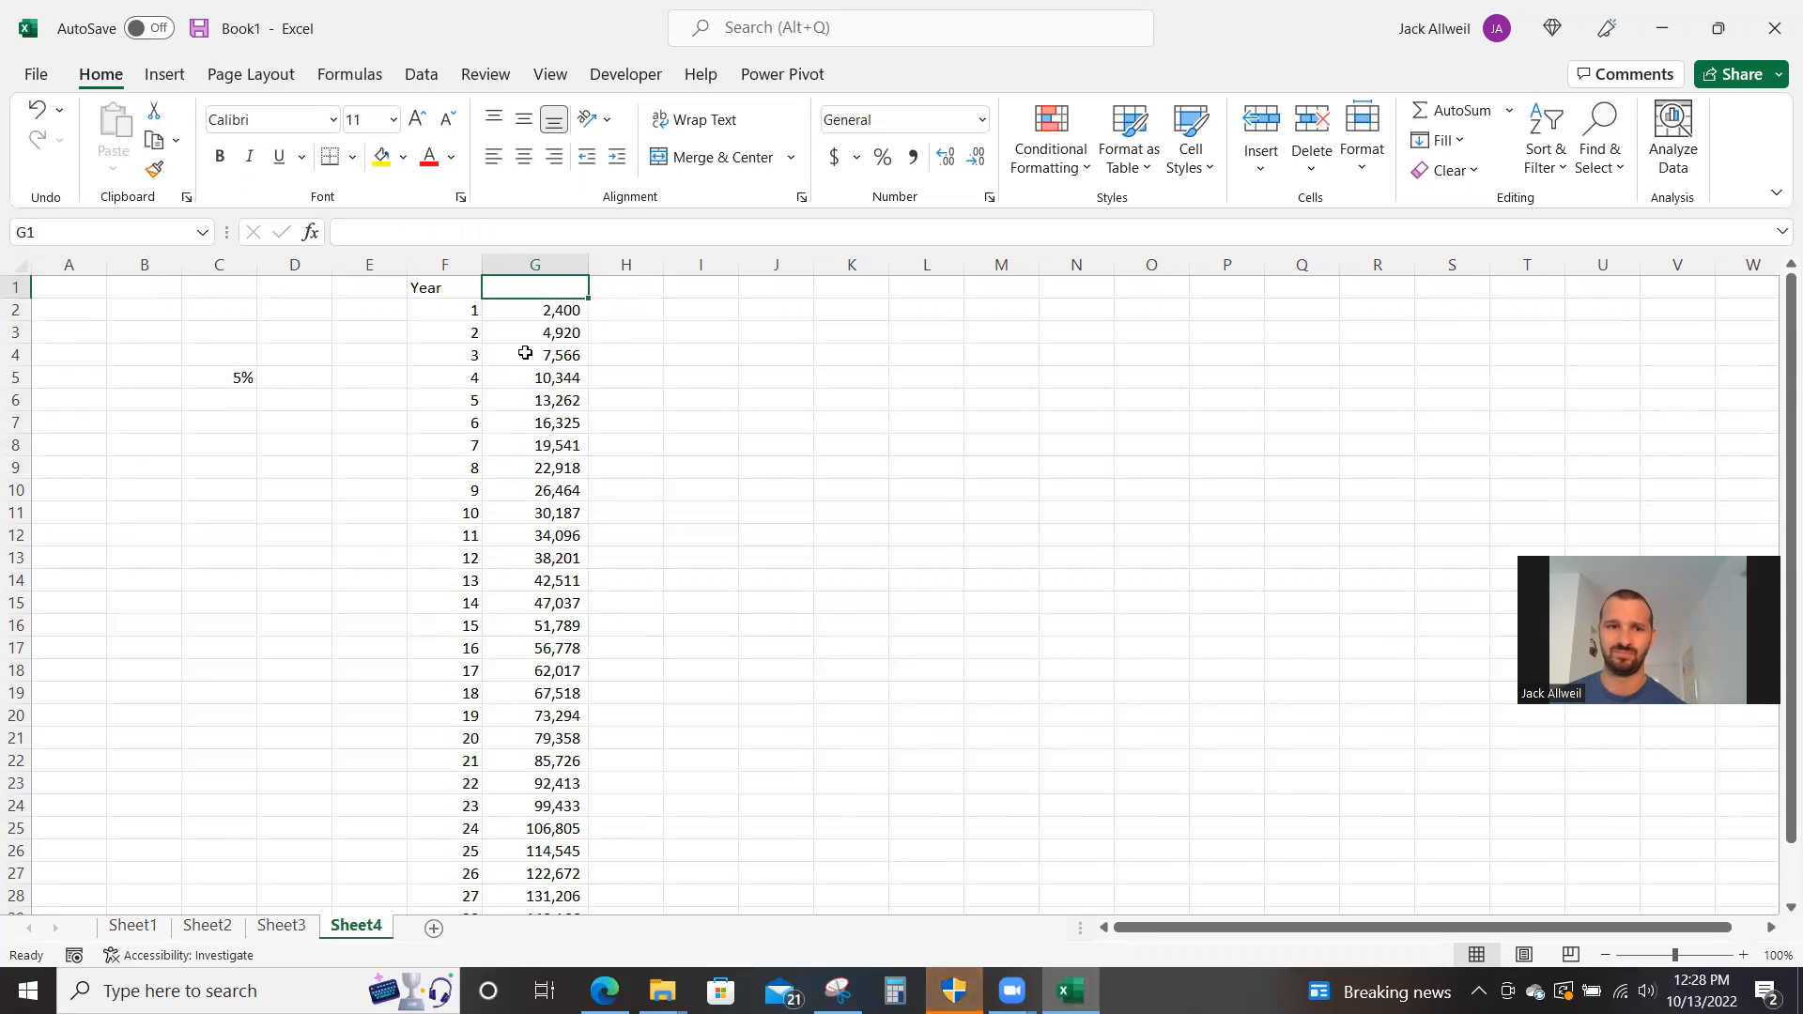
pyautogui.scroll(-2, 527, 404)
pyautogui.scroll(2, 527, 405)
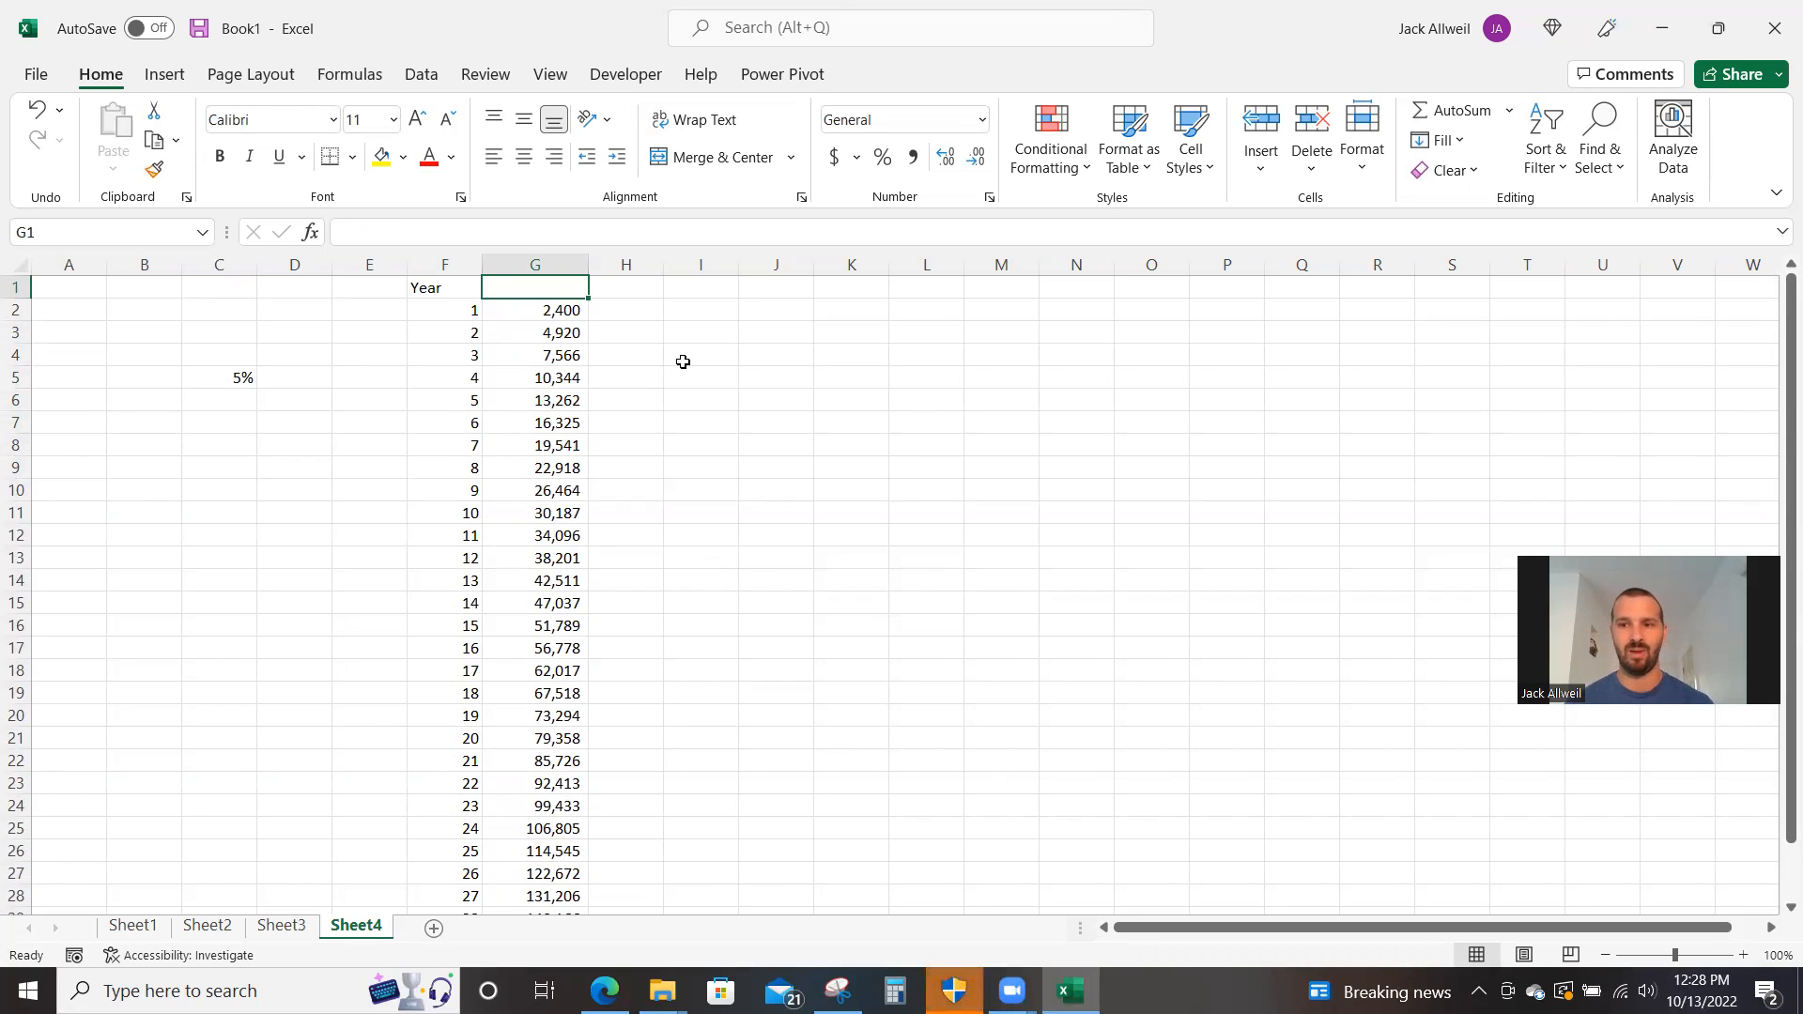
pyautogui.scroll(-4, 679, 363)
pyautogui.scroll(4, 679, 363)
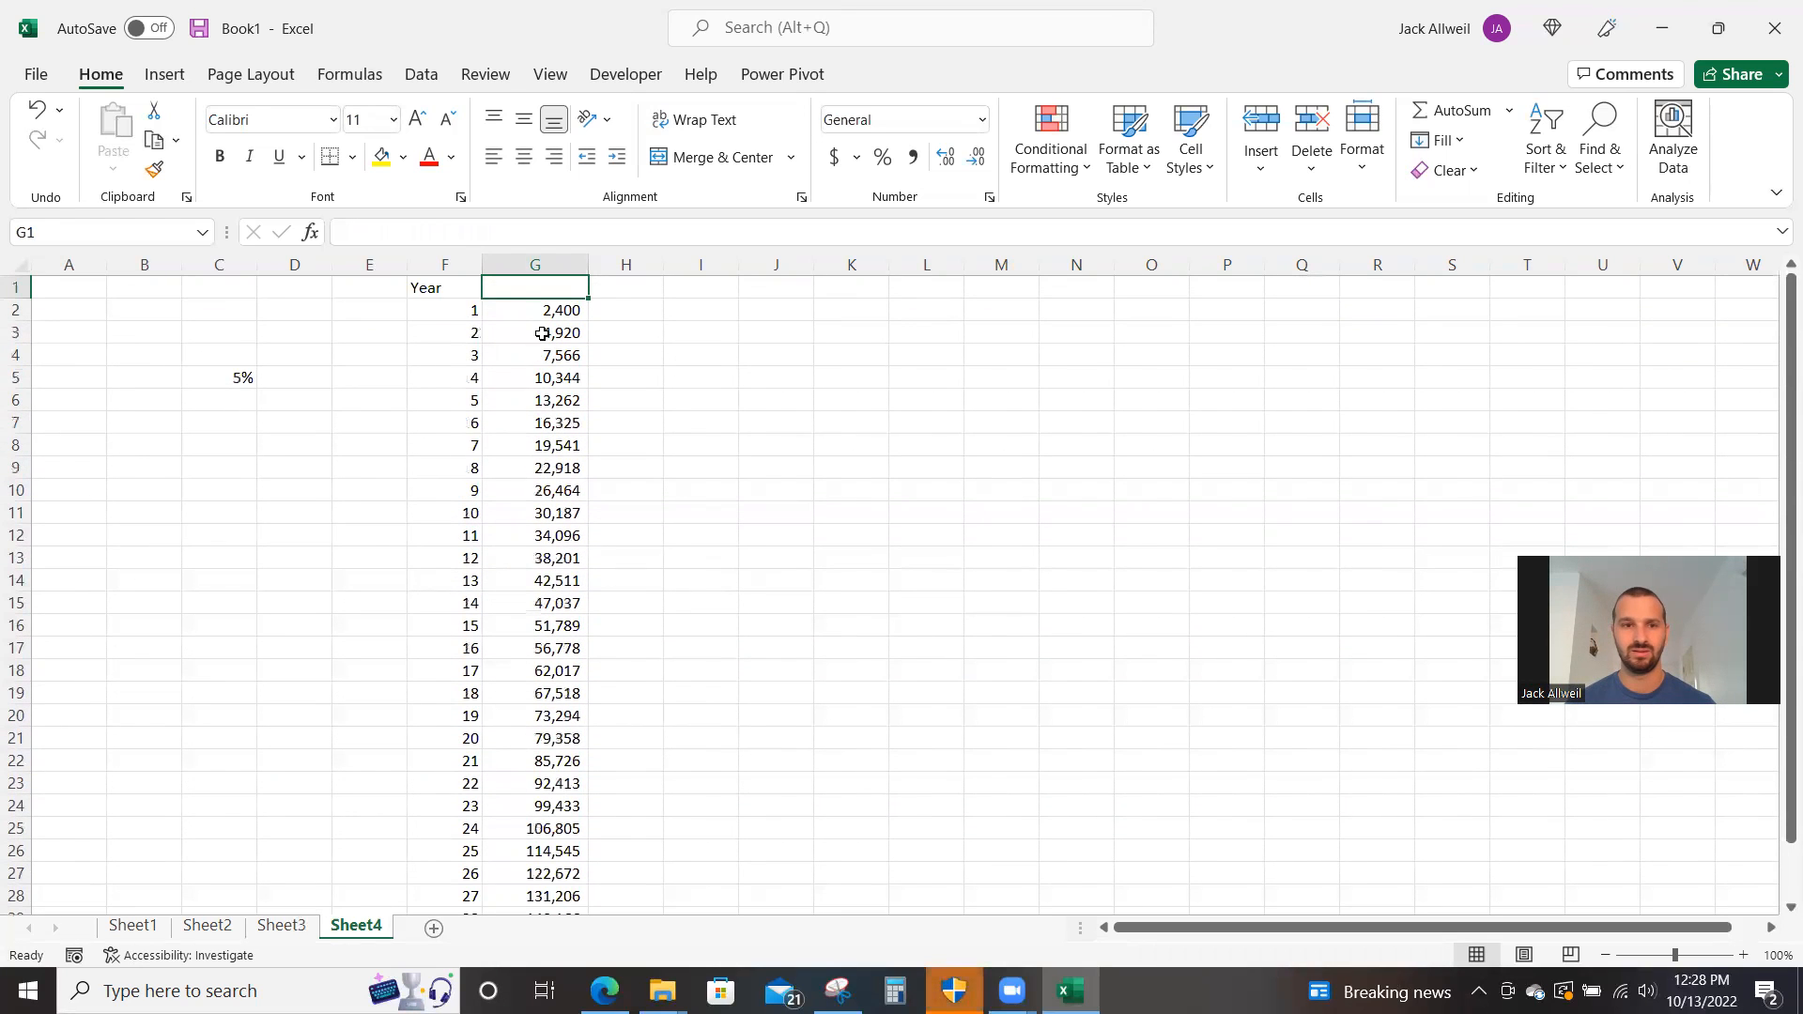
pyautogui.scroll(-2, 535, 331)
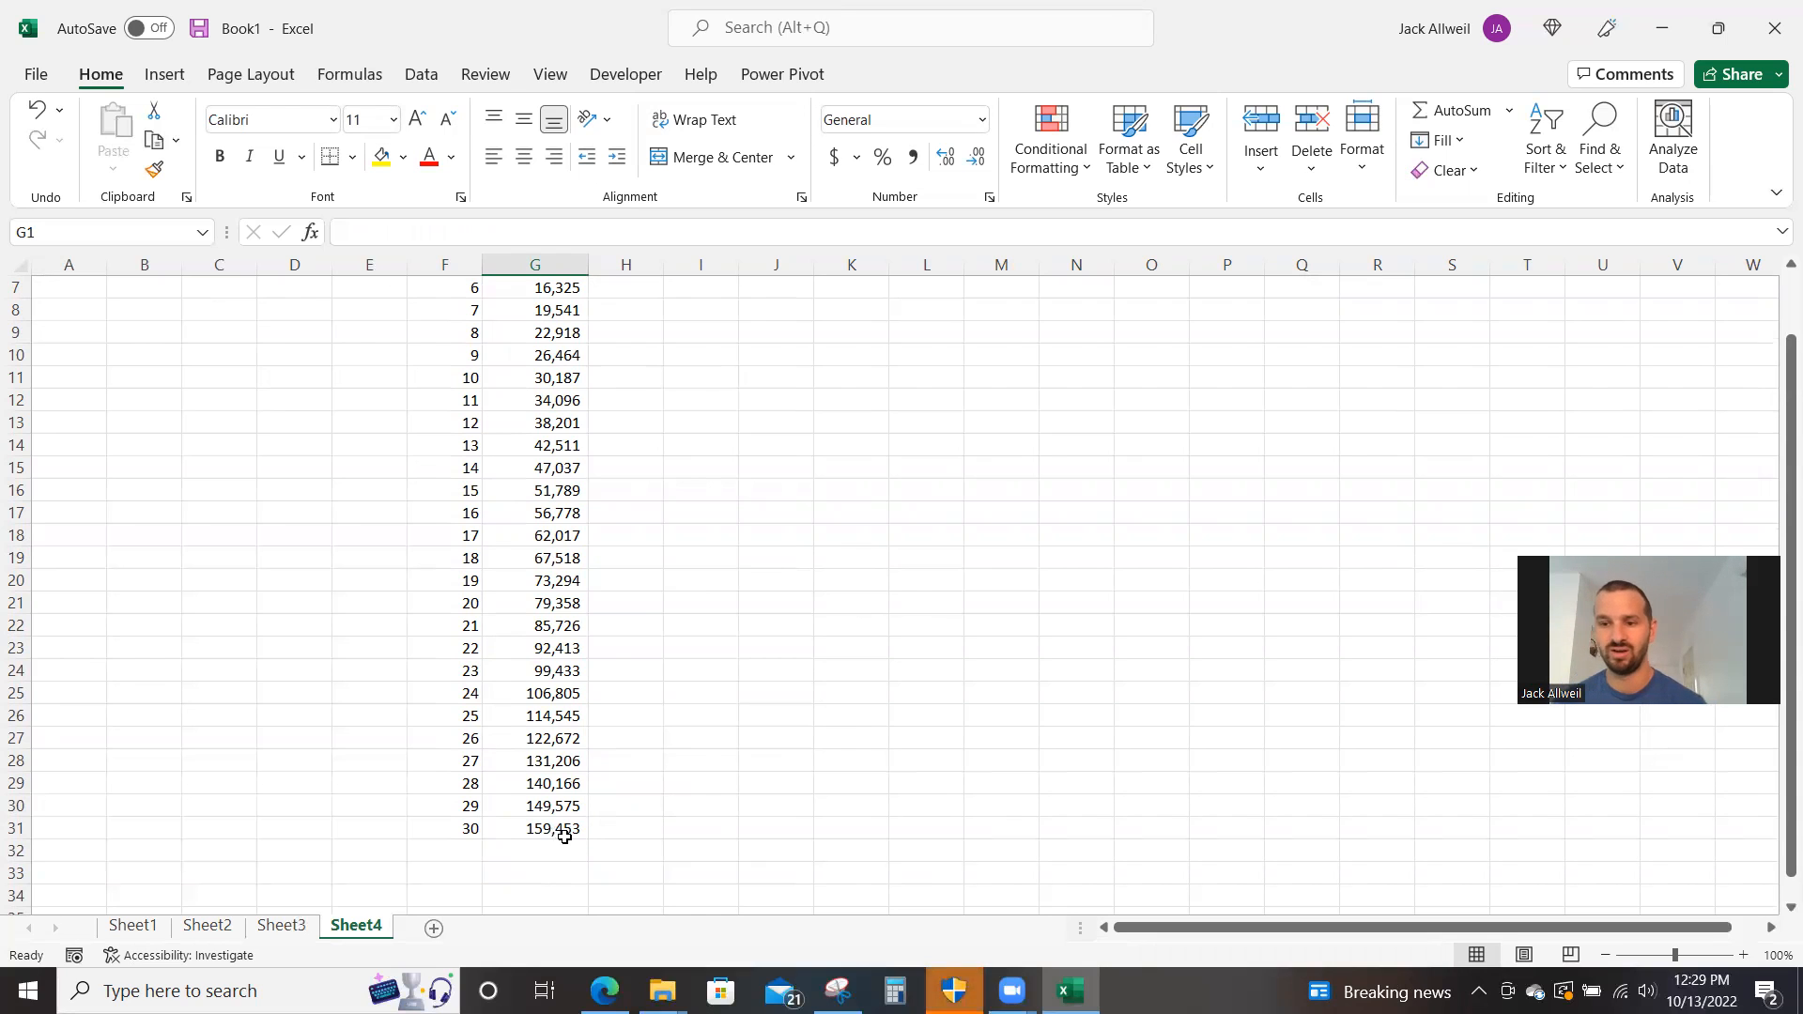
pyautogui.scroll(2, 564, 836)
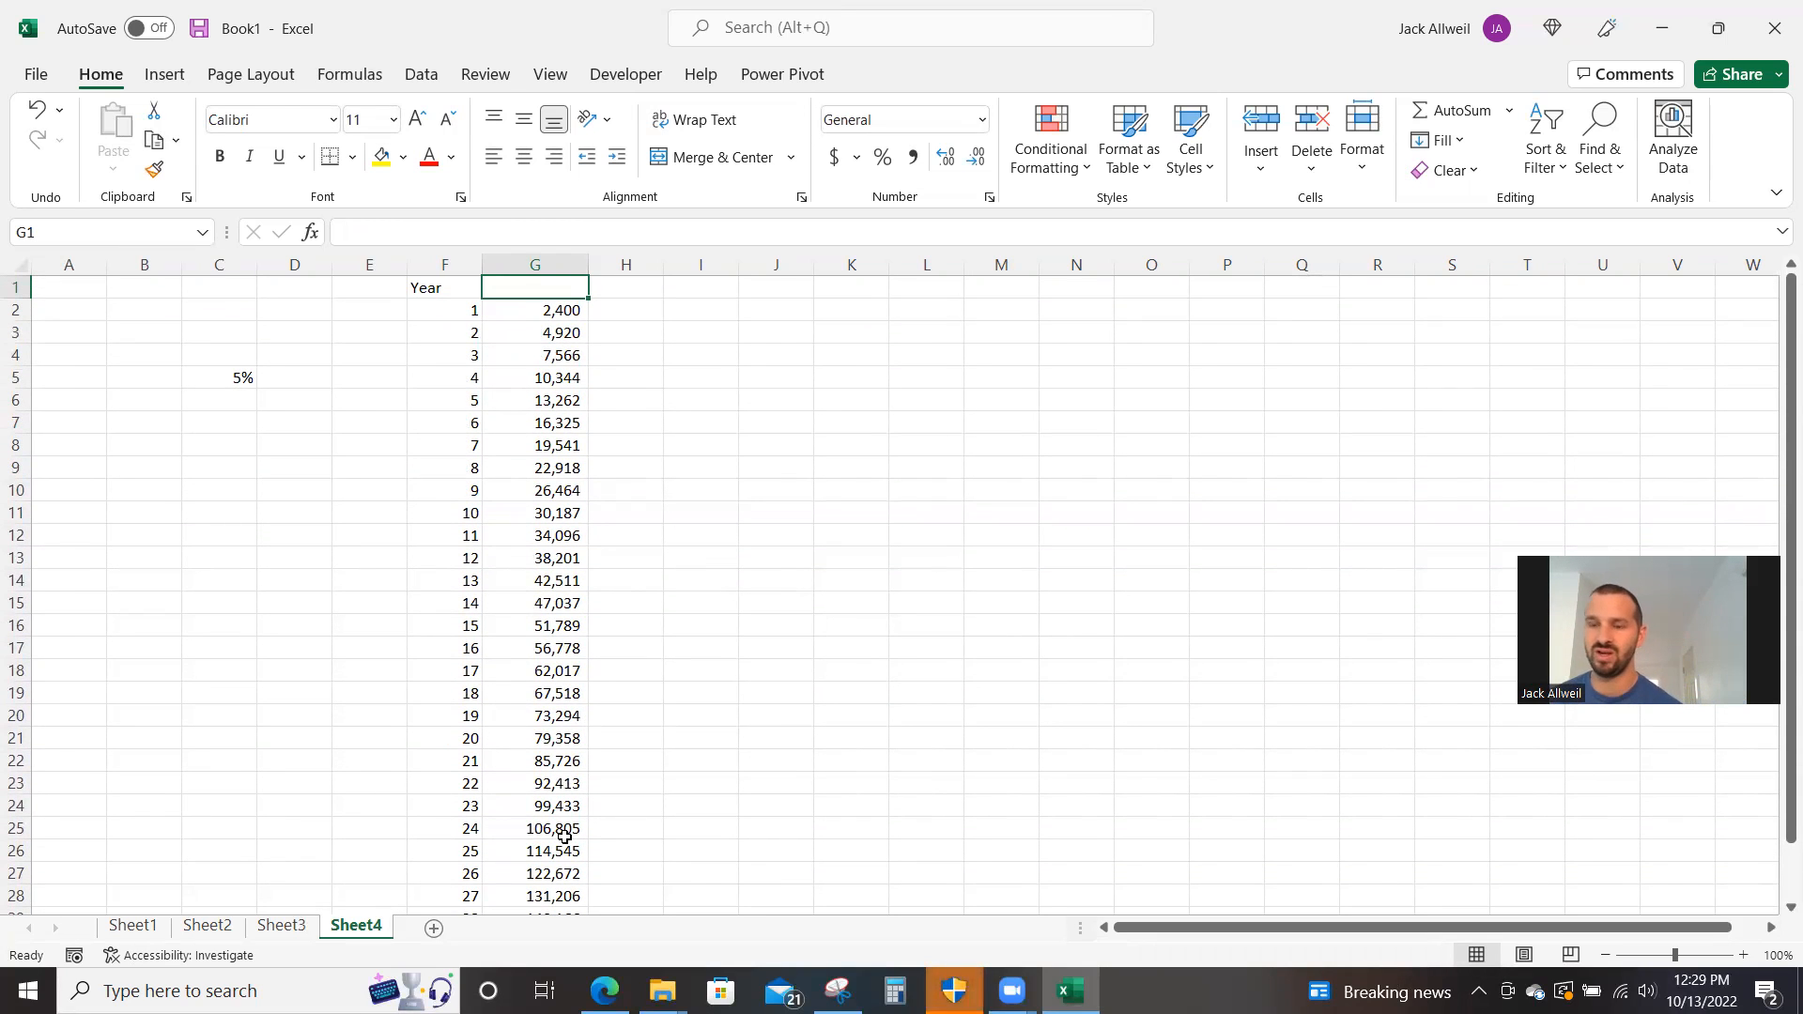